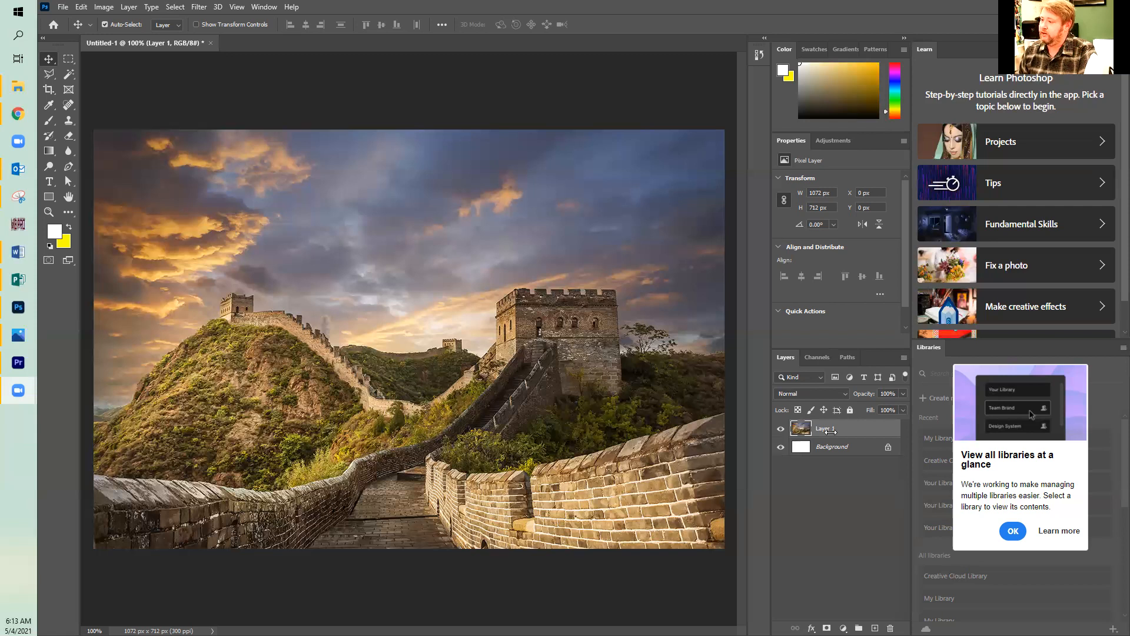
# Add a new layer above the photo and outline the whole sky along the ridge, wall and towers with the Magnetic Lasso.
pyautogui.click(161, 106)
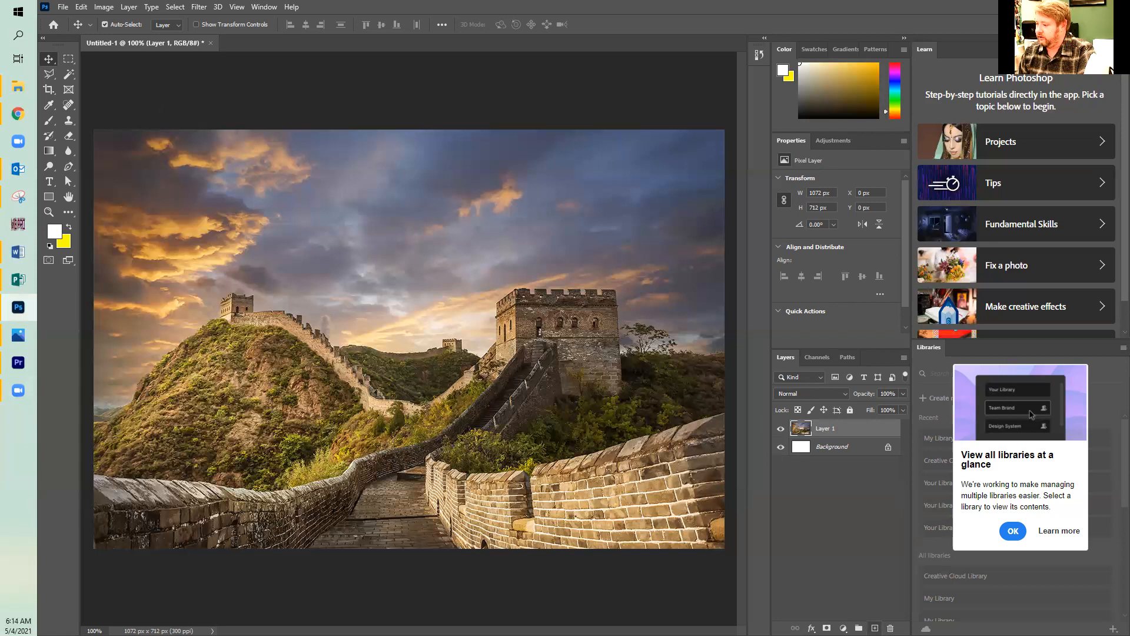
pyautogui.click(875, 628)
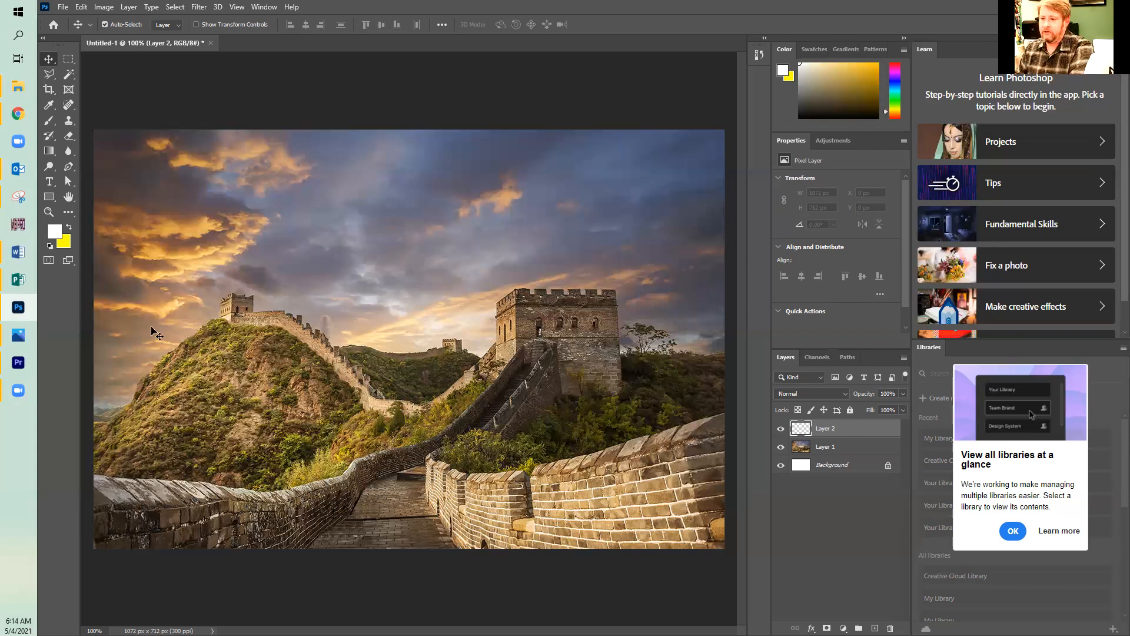
pyautogui.click(48, 75)
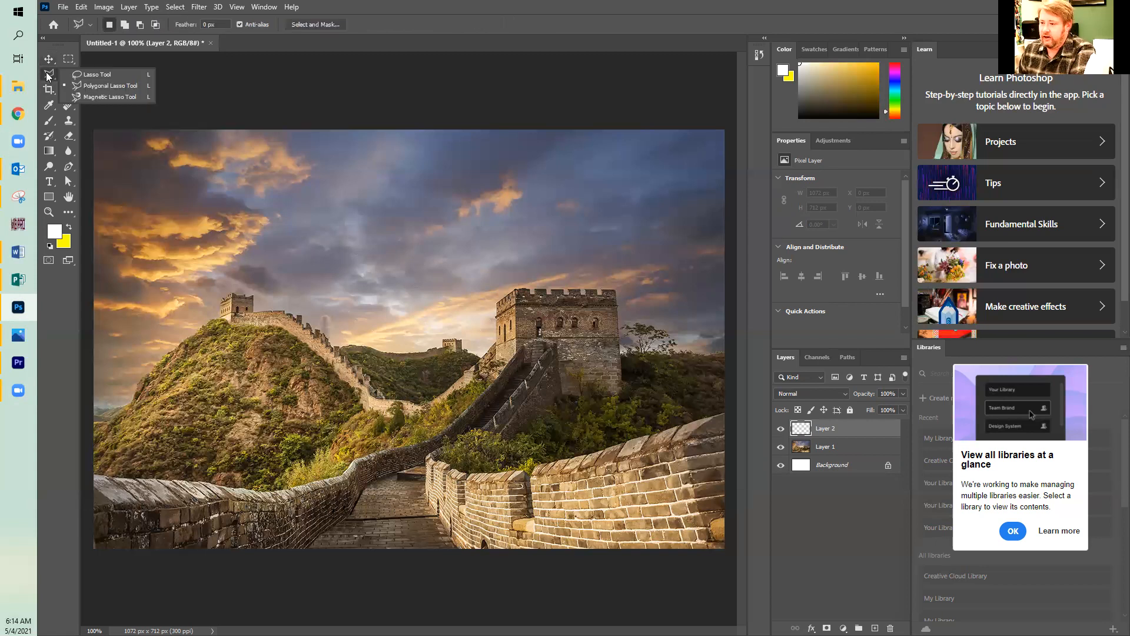
pyautogui.click(98, 96)
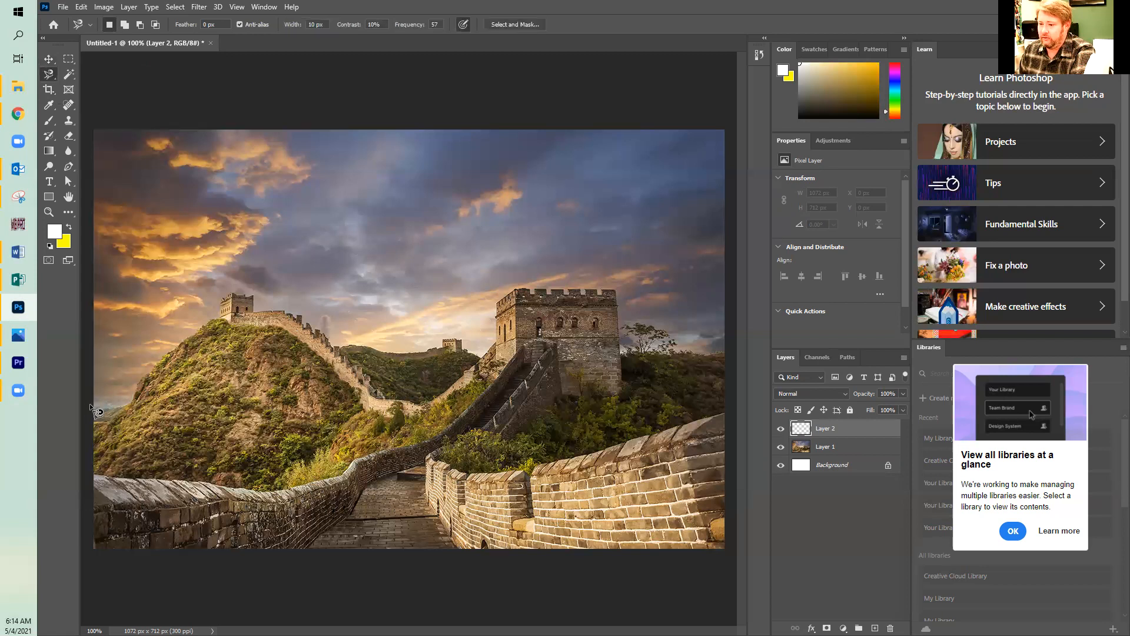
pyautogui.click(94, 422)
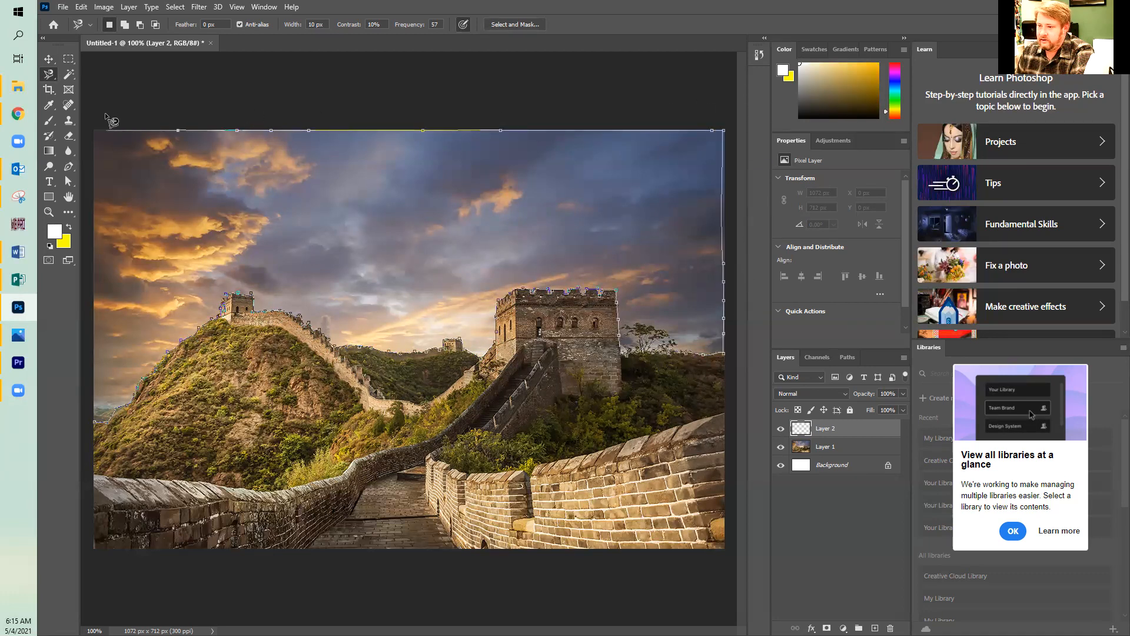
pyautogui.click(90, 430)
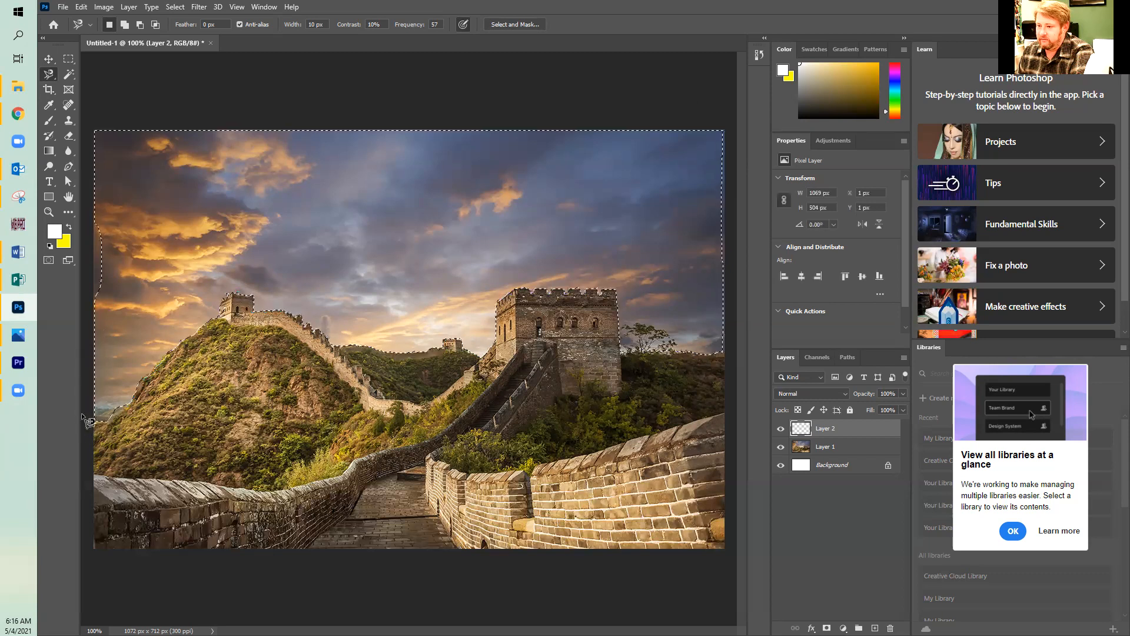
# Add rectangular marquee areas to the sky selection so that it reaches the photo's left, right and top edges.
pyautogui.press('m')
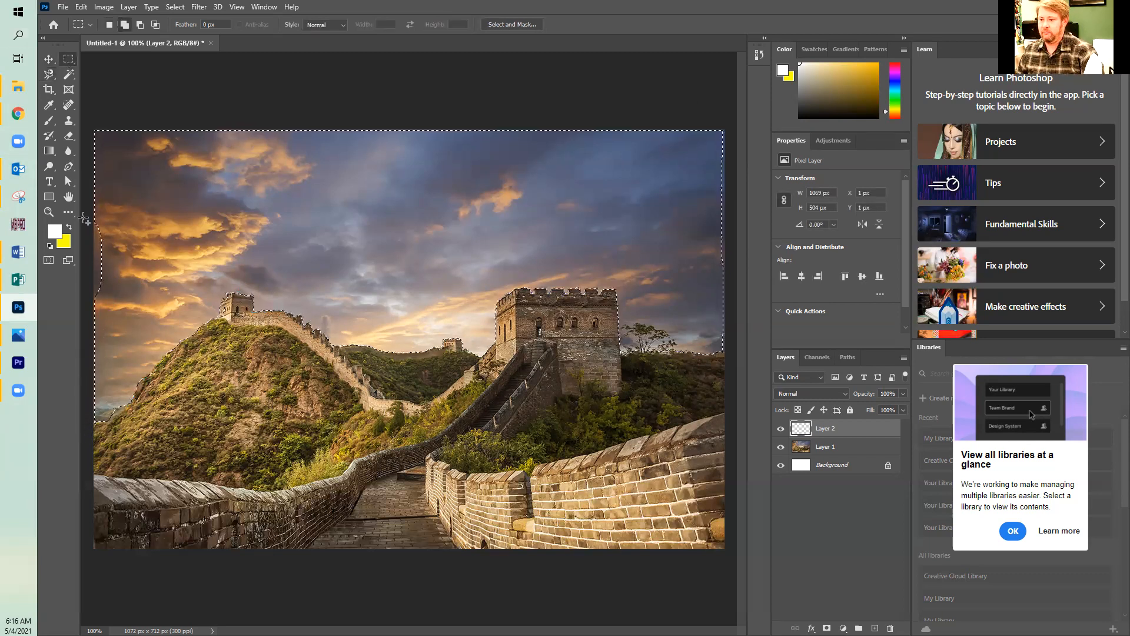
pyautogui.moveTo(85, 214)
pyautogui.mouseDown()
pyautogui.moveTo(141, 277)
pyautogui.moveTo(141, 315)
pyautogui.mouseUp()
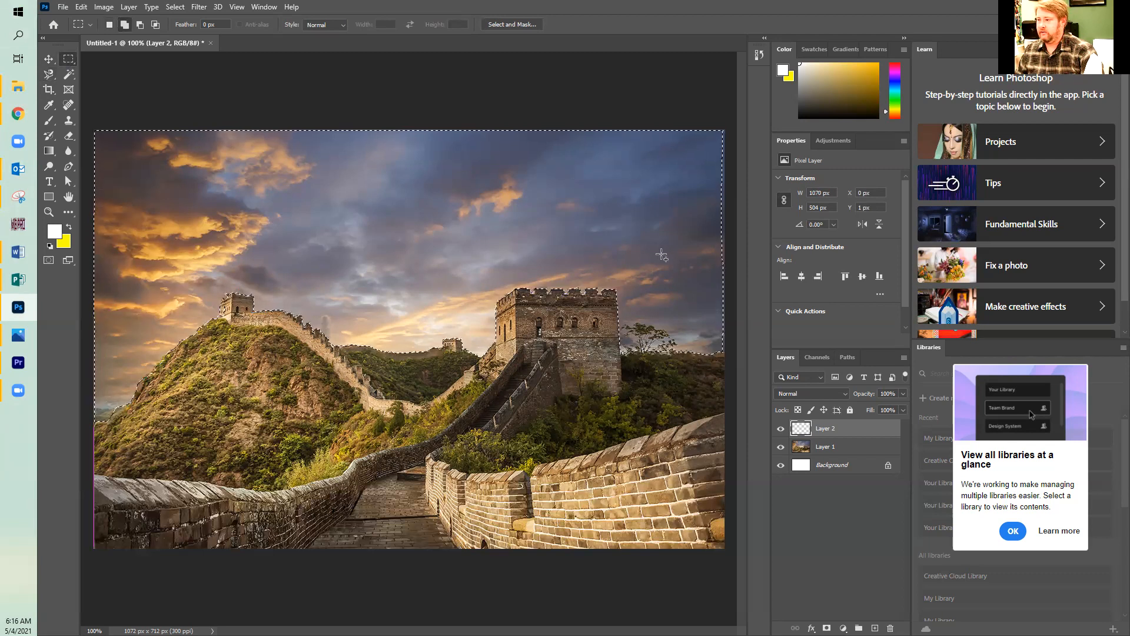
pyautogui.moveTo(698, 121); pyautogui.dragTo(767, 348)
pyautogui.moveTo(93, 111); pyautogui.dragTo(397, 168)
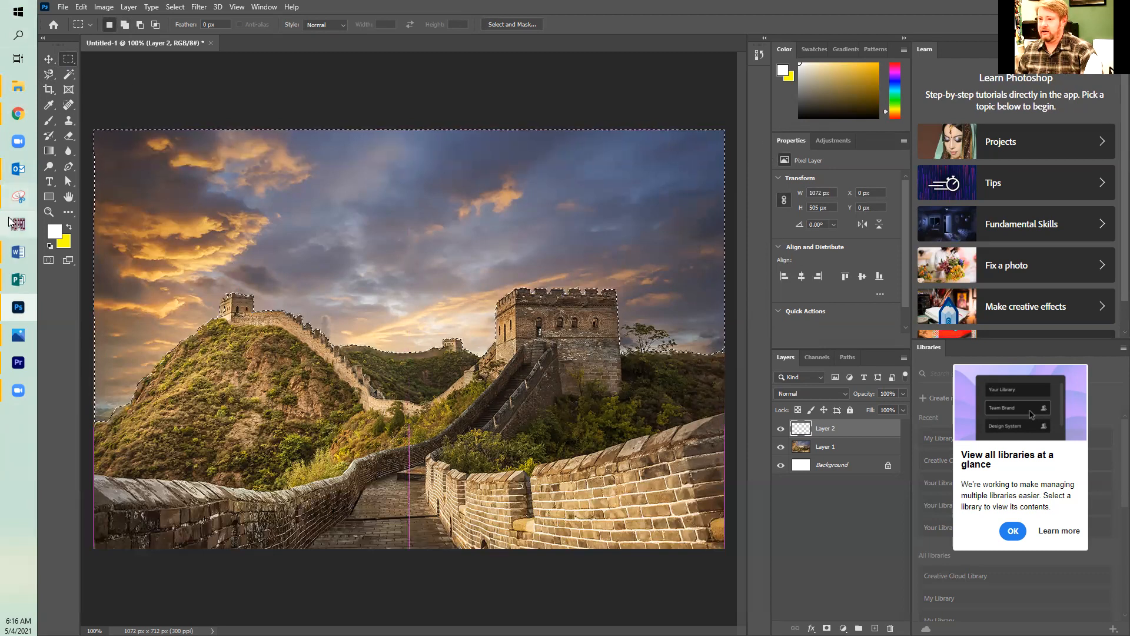
# Fill the sky selection on the new layer with black (000000) using the Paint Bucket and deselect it.
pyautogui.click(55, 231)
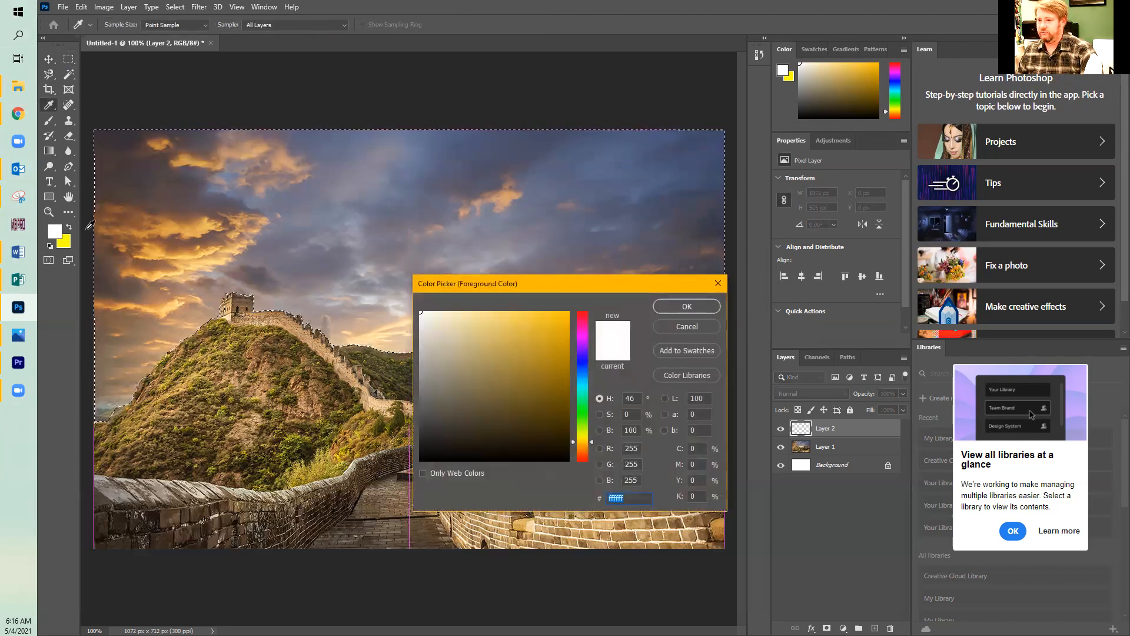
pyautogui.write('000000')
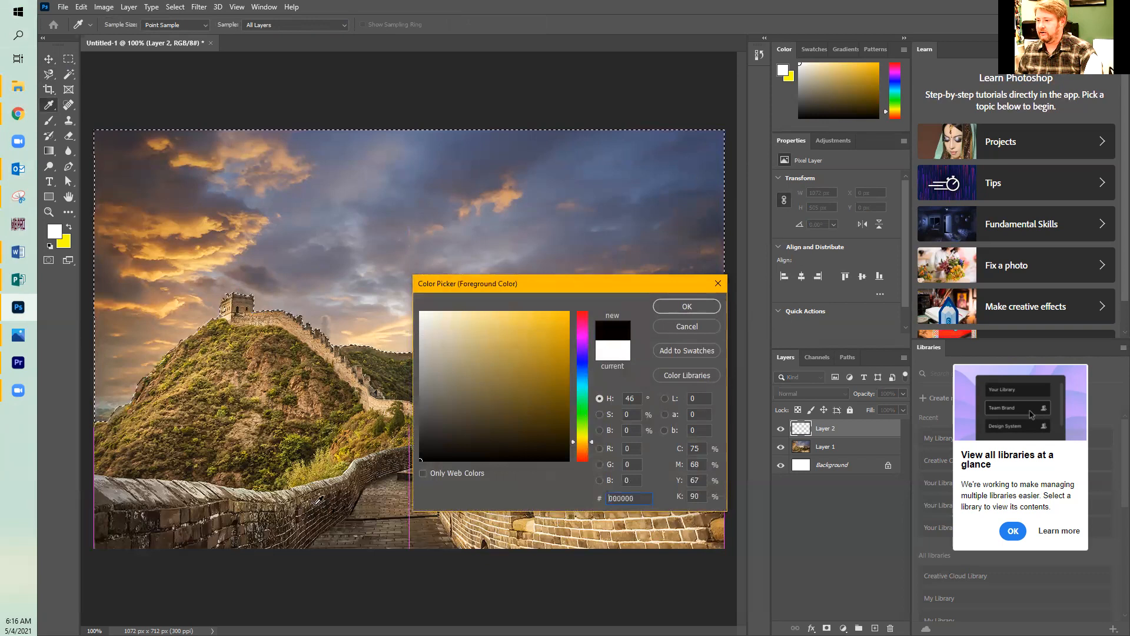
pyautogui.click(687, 306)
pyautogui.click(48, 151)
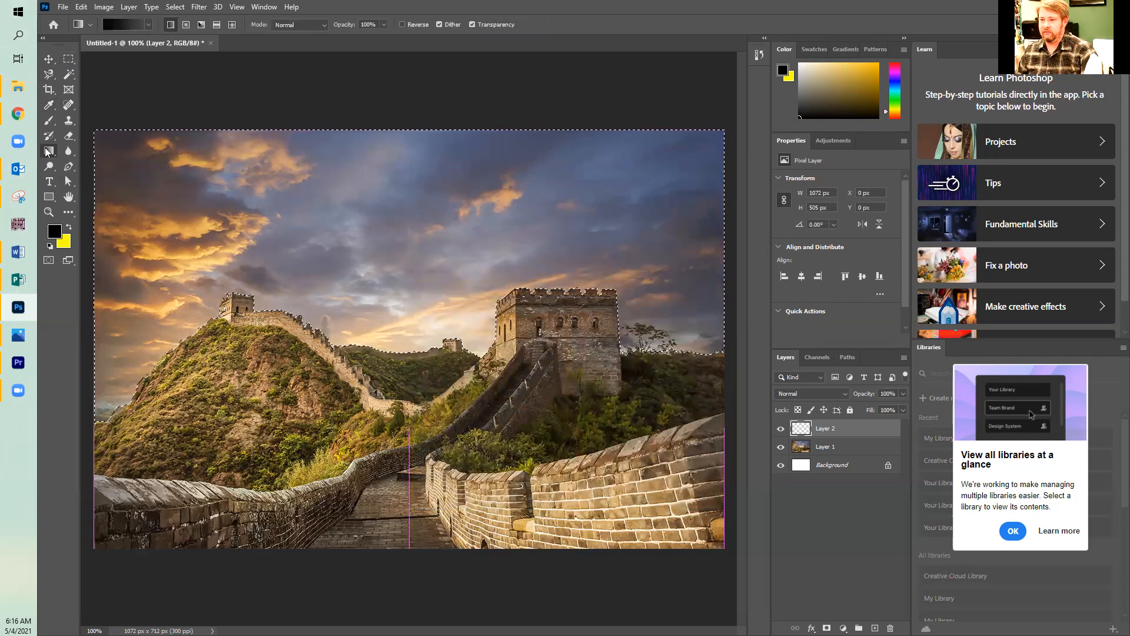
pyautogui.click(105, 162)
pyautogui.click(242, 176)
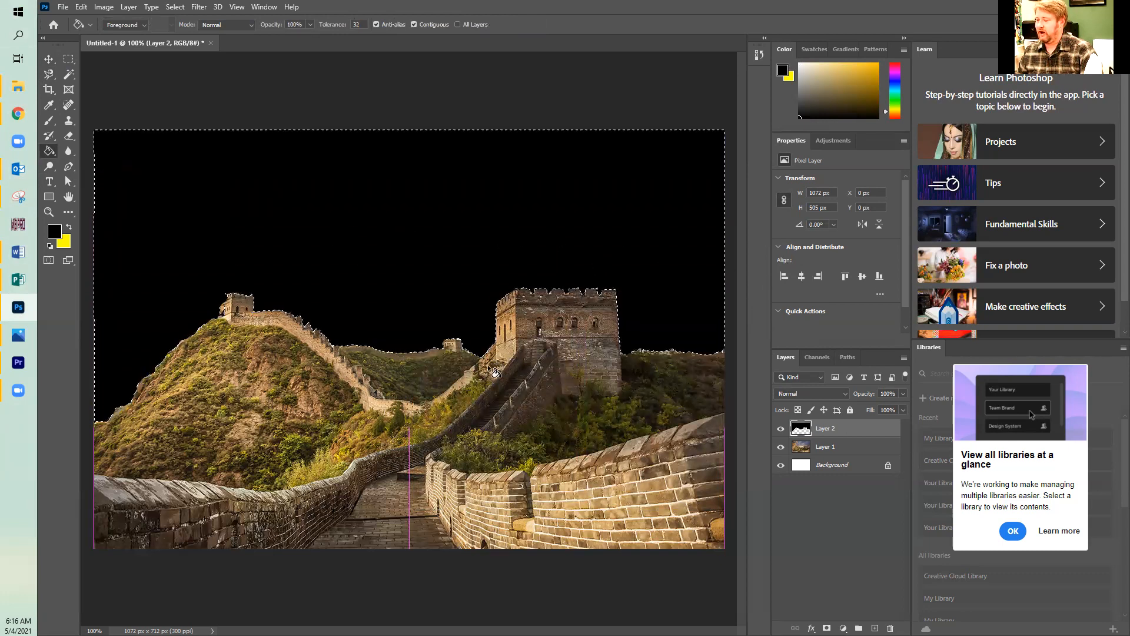
pyautogui.click(177, 7)
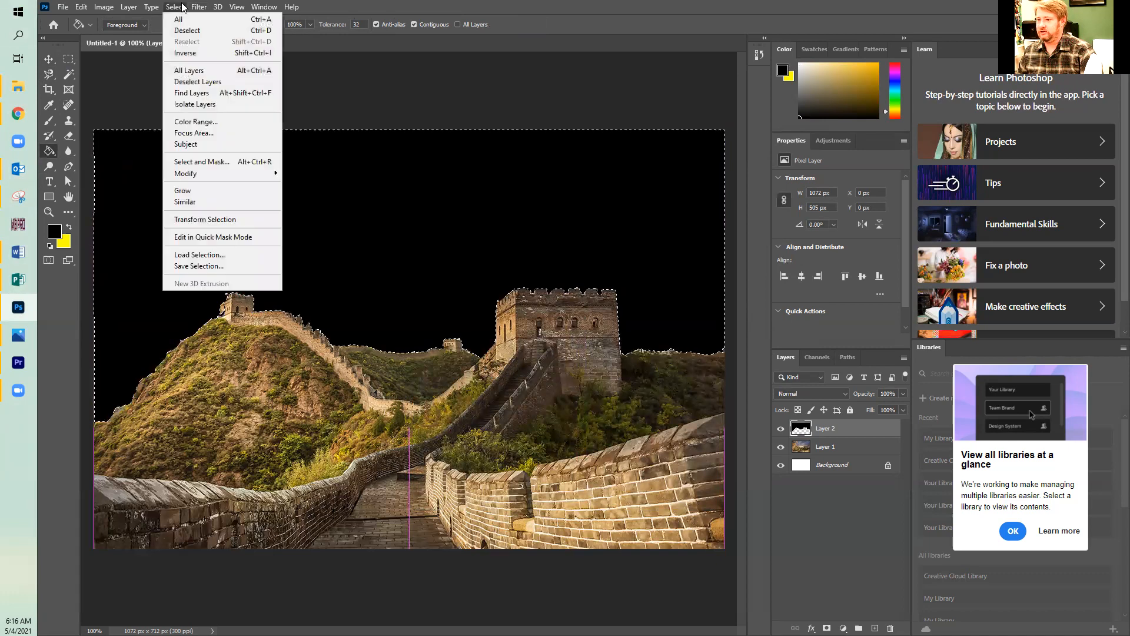
pyautogui.click(188, 26)
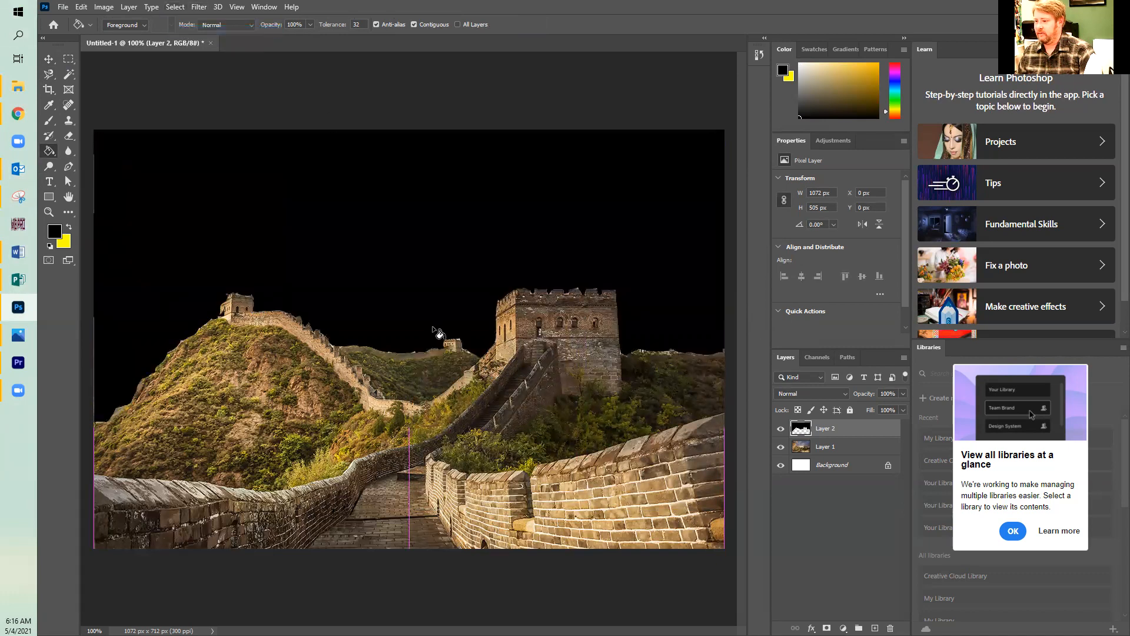
# Hide Layer 2 and outline the distant hill with its small tower on Layer 1 using the Magnetic Lasso.
pyautogui.click(781, 428)
pyautogui.click(781, 428)
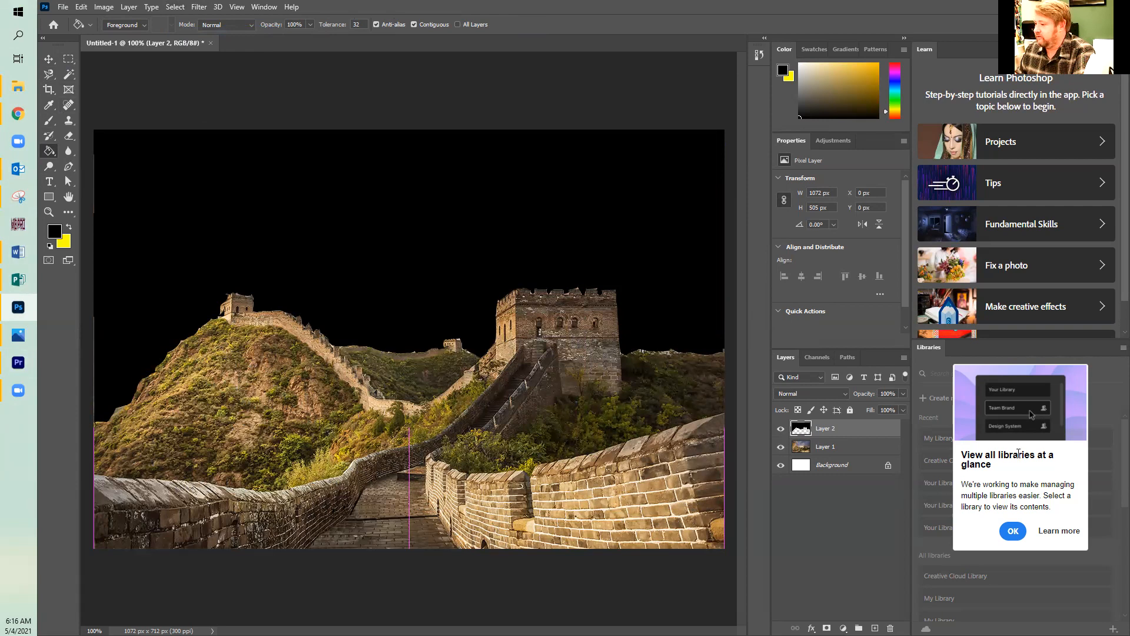
pyautogui.click(836, 449)
pyautogui.click(780, 429)
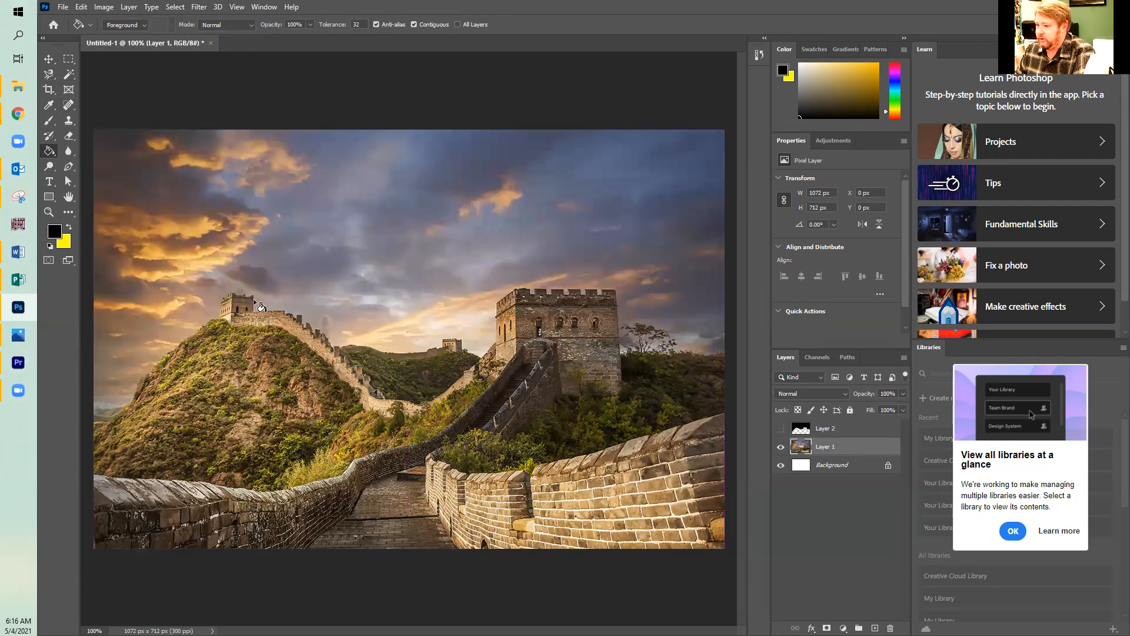
pyautogui.click(66, 60)
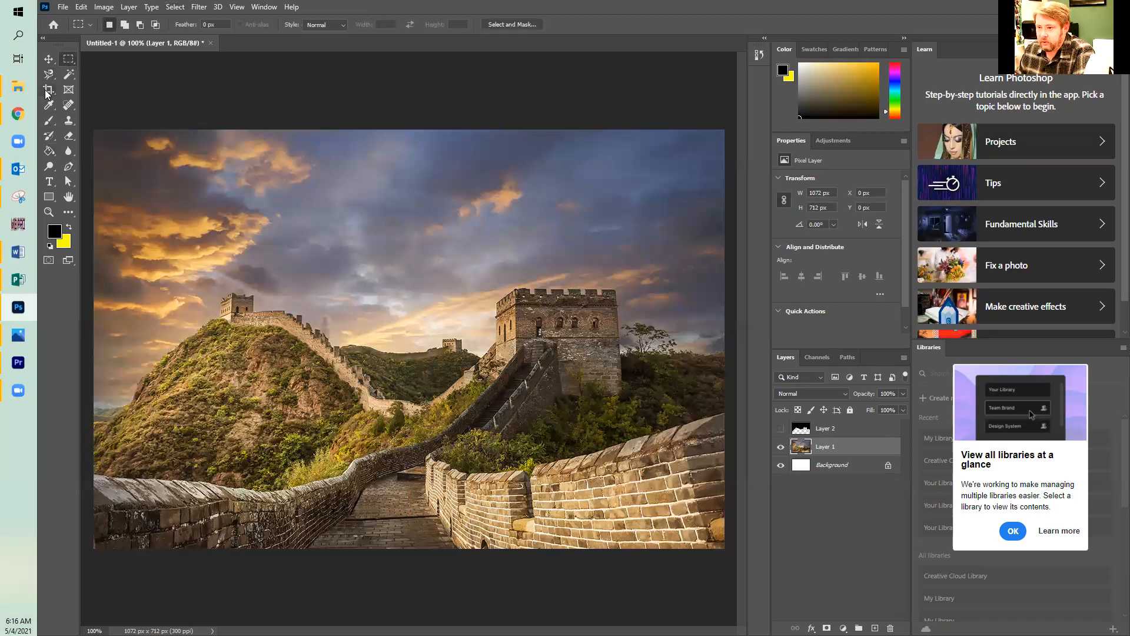
pyautogui.click(47, 76)
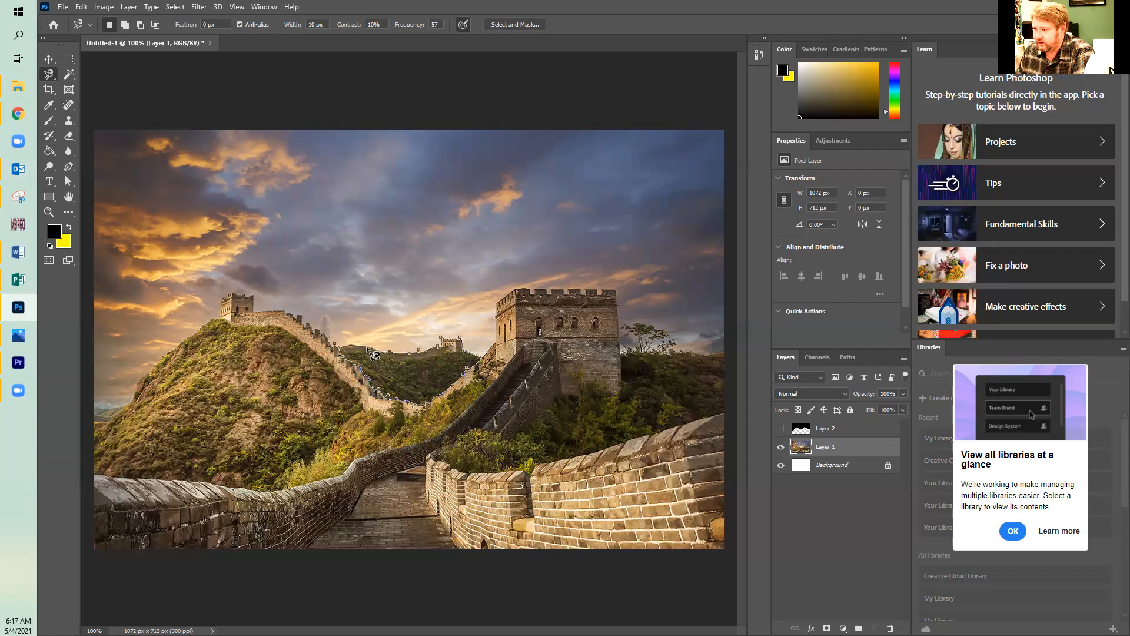
pyautogui.doubleClick(349, 345)
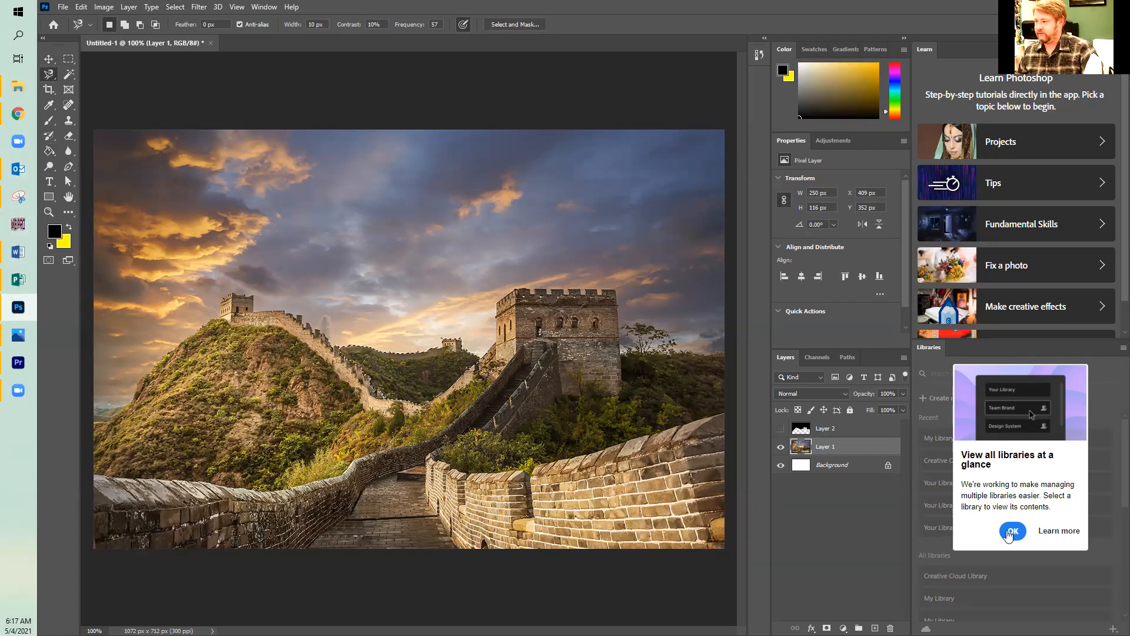
# Show and activate Layer 2, and fill the distant hill selection with the grey foreground color 5f5f5f.
pyautogui.click(780, 428)
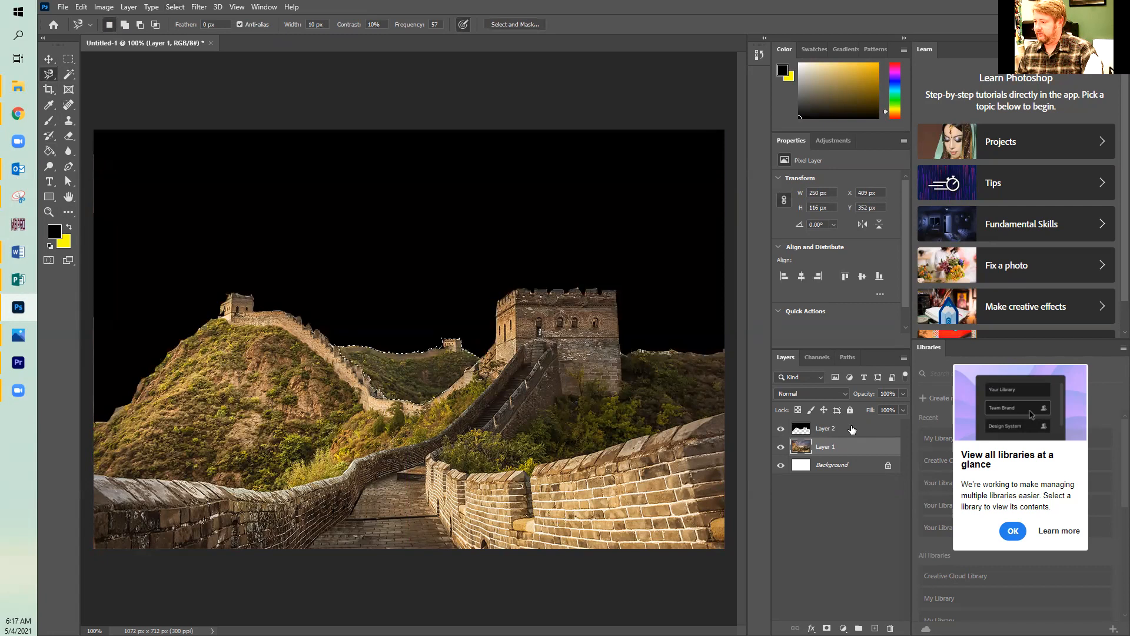
pyautogui.click(848, 429)
pyautogui.click(780, 429)
pyautogui.click(780, 430)
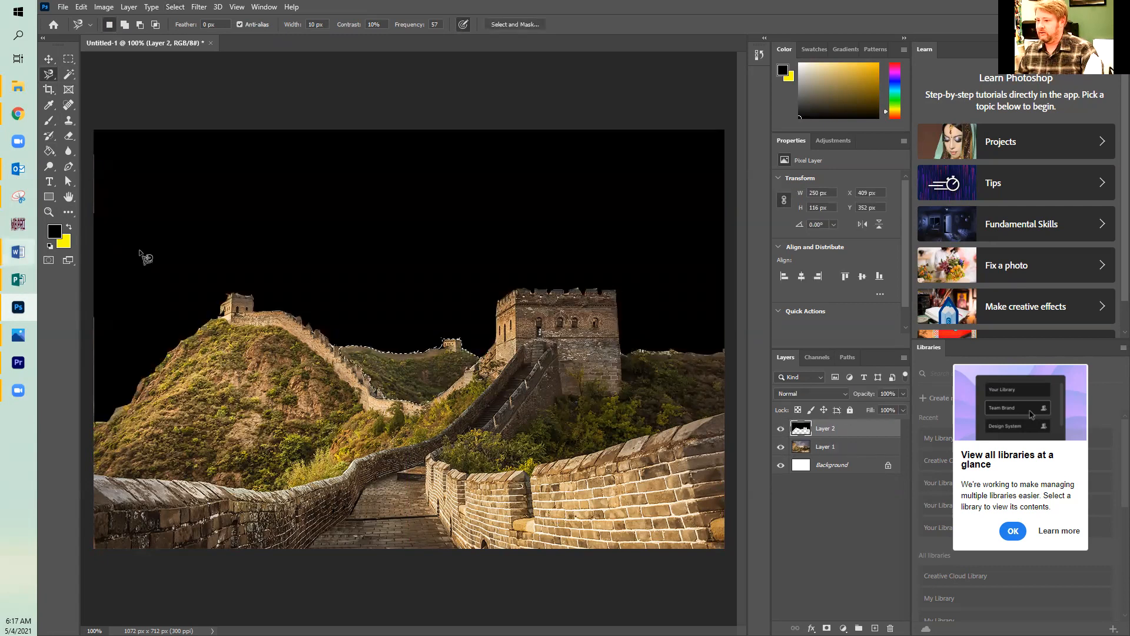
pyautogui.click(55, 233)
pyautogui.moveTo(440, 405)
pyautogui.mouseDown()
pyautogui.moveTo(416, 406)
pyautogui.moveTo(405, 422)
pyautogui.mouseUp()
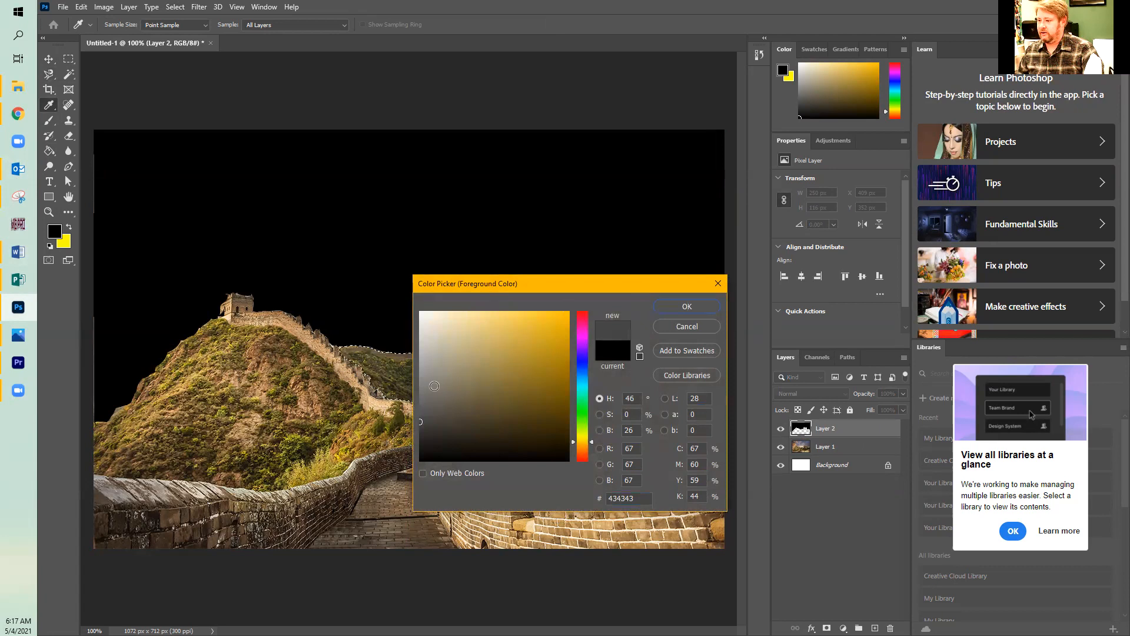
pyautogui.click(419, 408)
pyautogui.moveTo(415, 414)
pyautogui.mouseDown()
pyautogui.moveTo(415, 435)
pyautogui.moveTo(418, 406)
pyautogui.mouseUp()
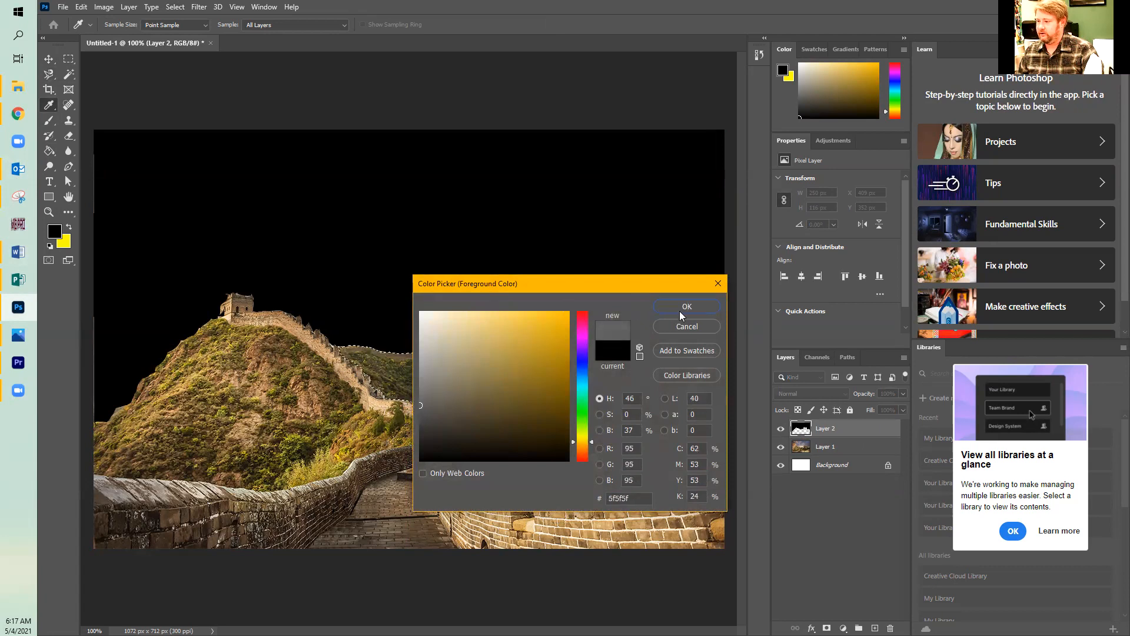
pyautogui.click(681, 308)
pyautogui.press('l')
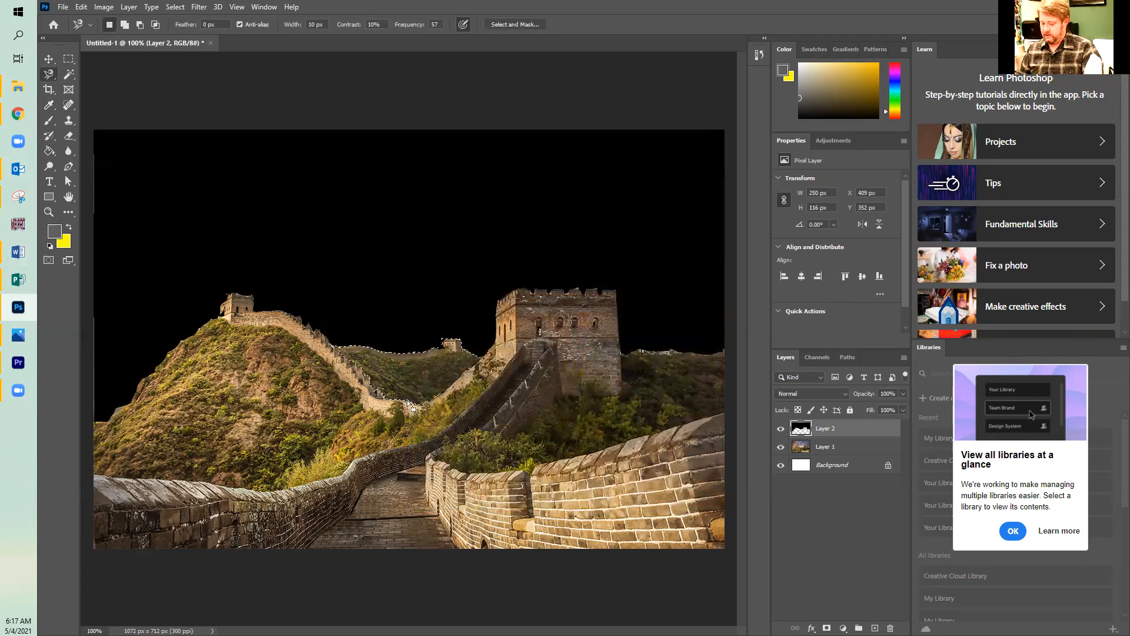
pyautogui.click(48, 150)
pyautogui.hotkey('alt', 'BackSpace')
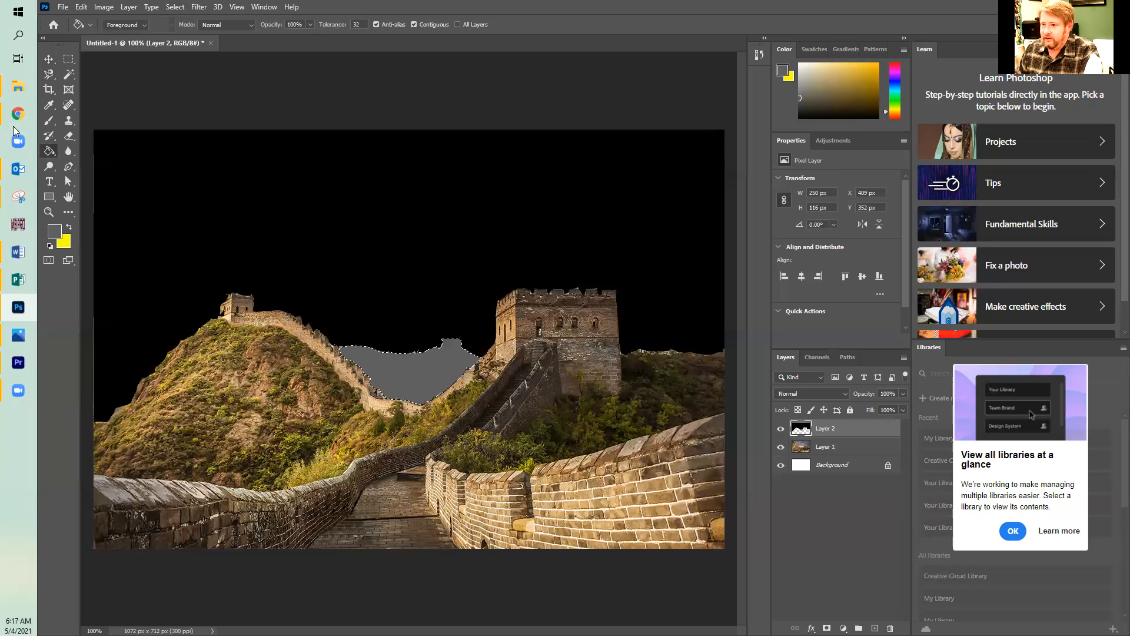
# With Layer 2 hidden, outline the large left hill and its wall on Layer 1, extending the selection to the photo's left edge.
pyautogui.click(49, 74)
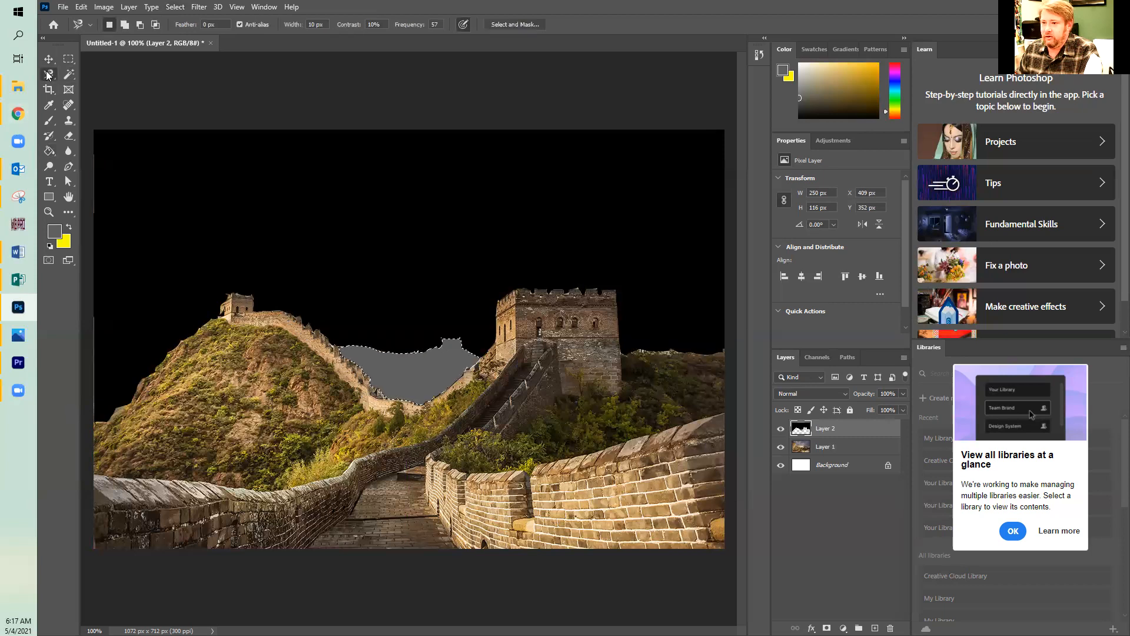
pyautogui.click(781, 429)
pyautogui.click(844, 450)
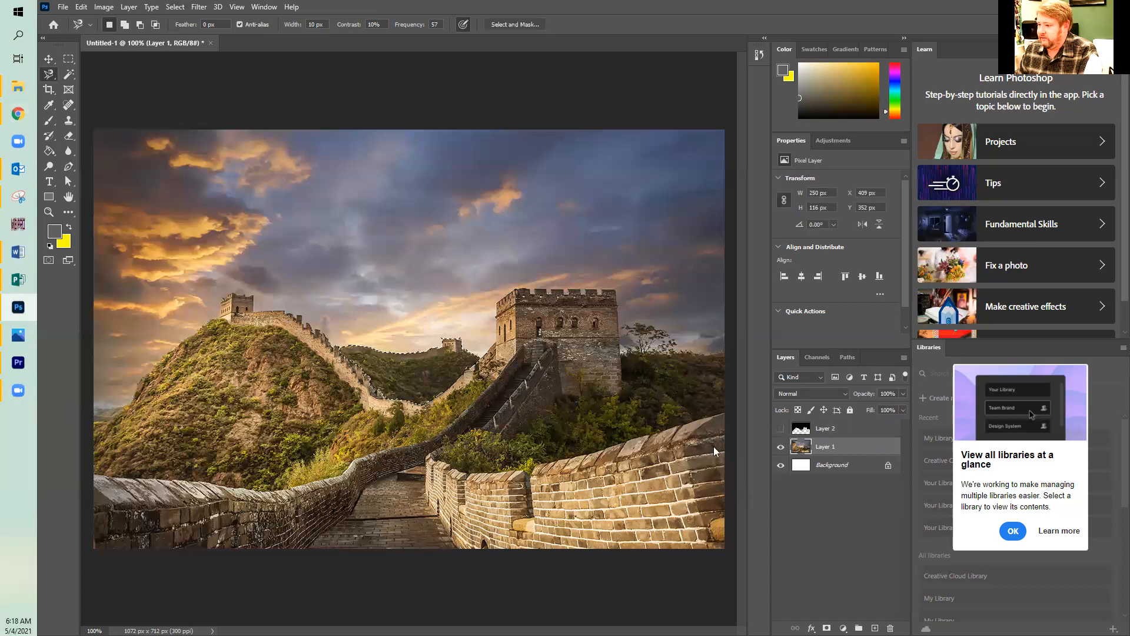
pyautogui.click(94, 423)
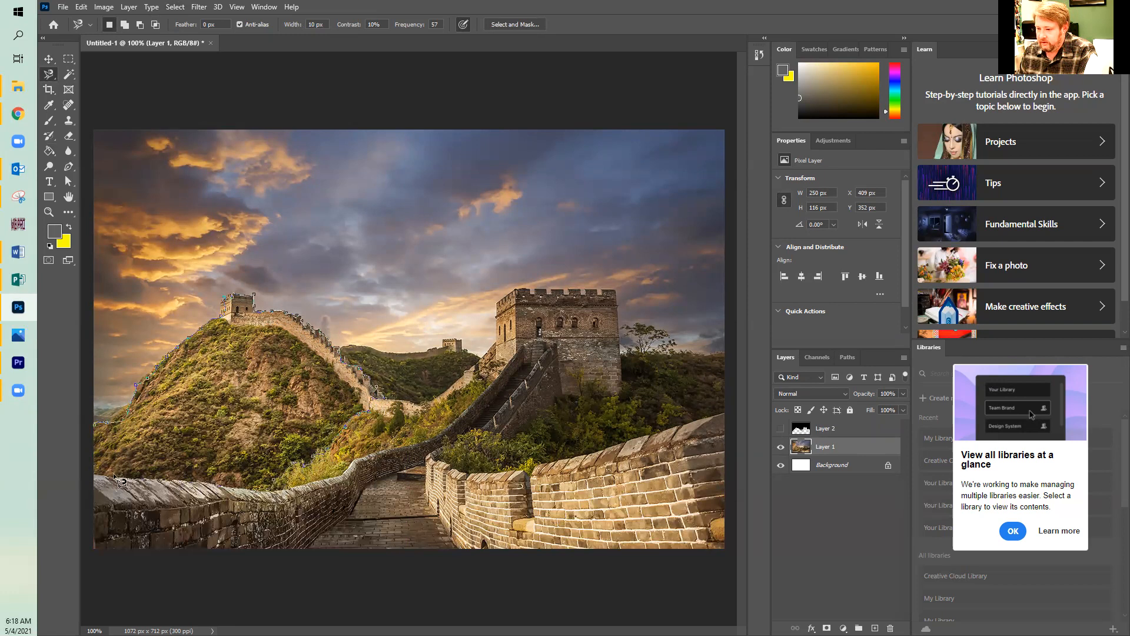
pyautogui.click(86, 455)
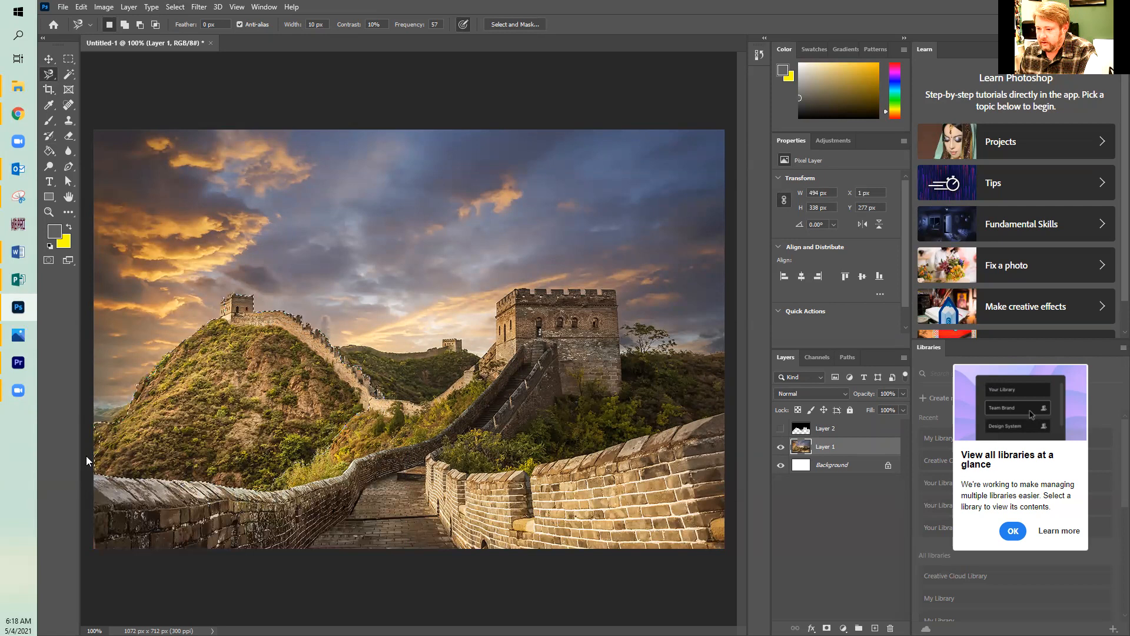
pyautogui.click(68, 58)
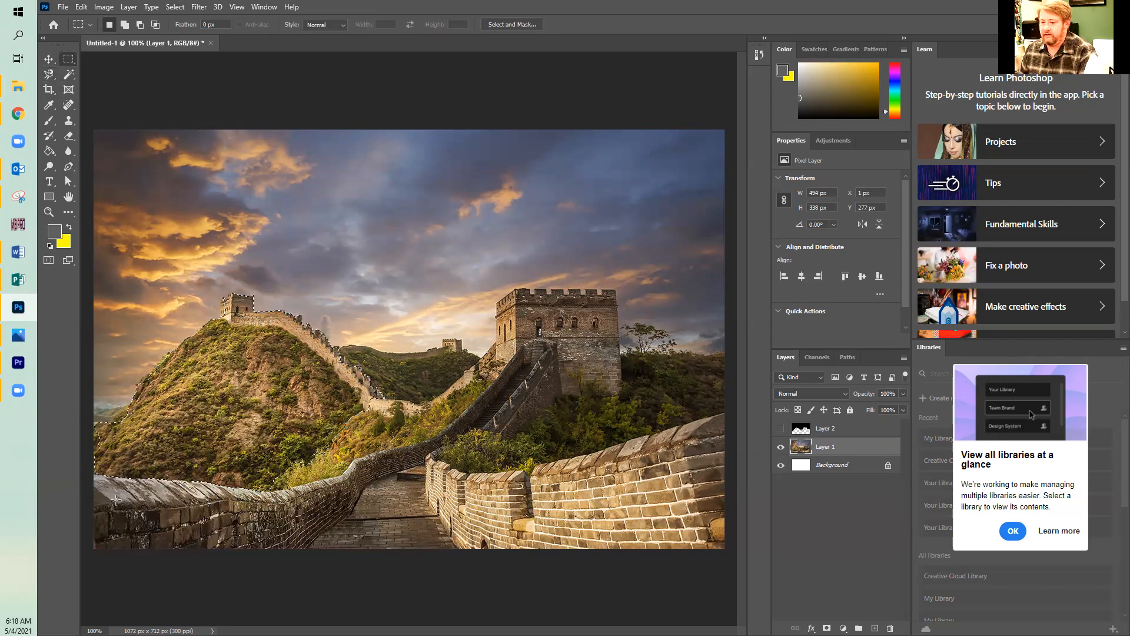
pyautogui.moveTo(112, 433); pyautogui.dragTo(66, 466)
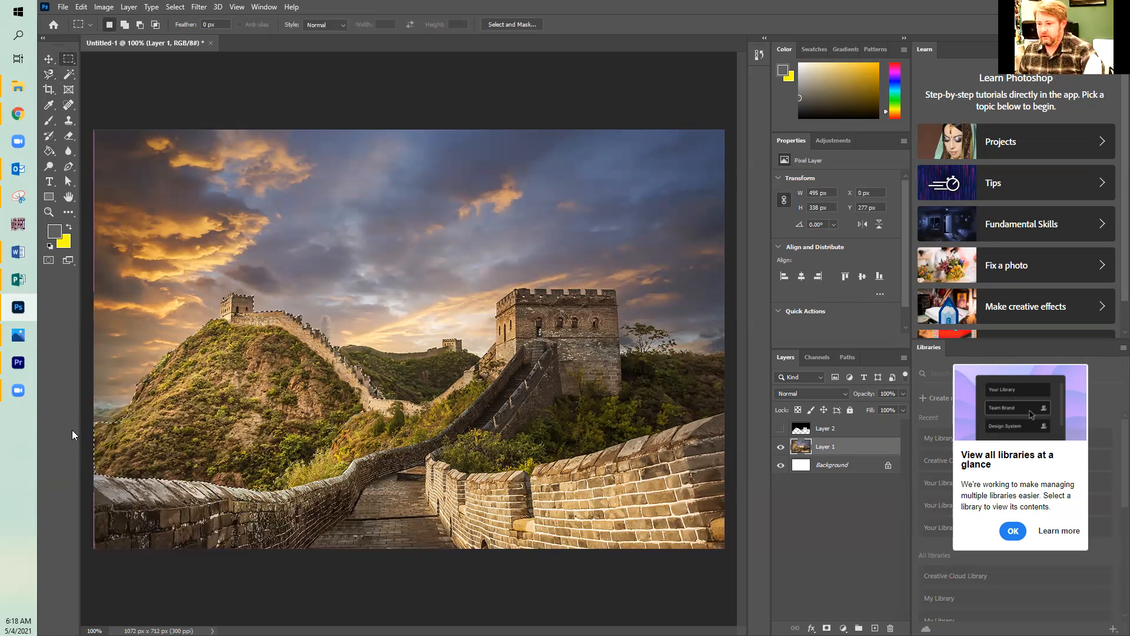
# Activate and show Layer 2, and set the foreground color to the lighter grey 929292.
pyautogui.click(780, 428)
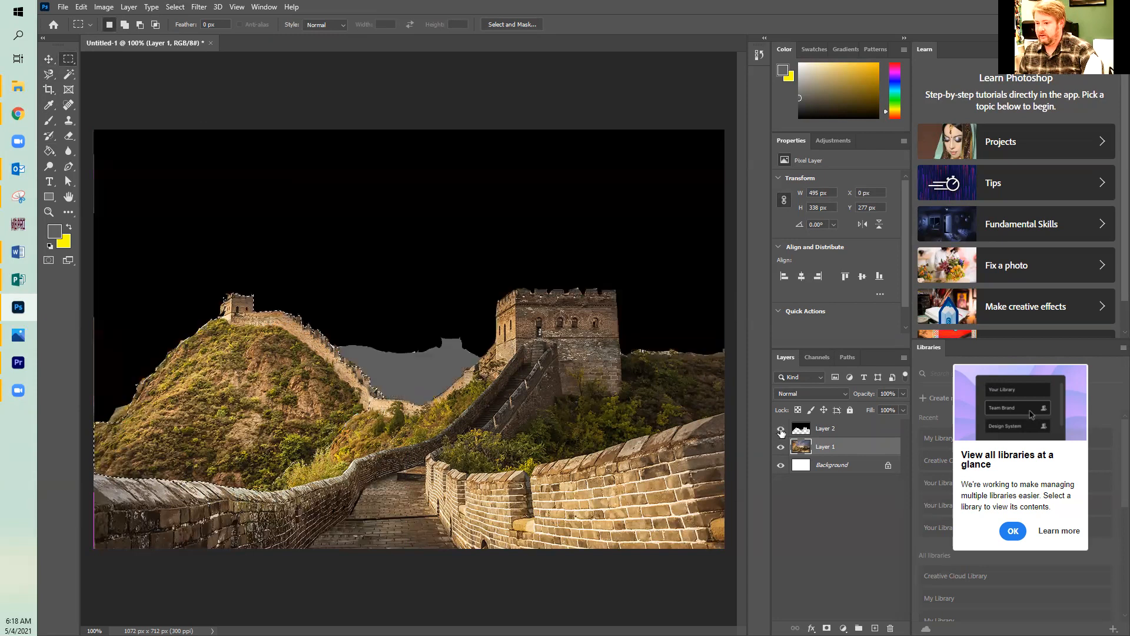
pyautogui.click(780, 428)
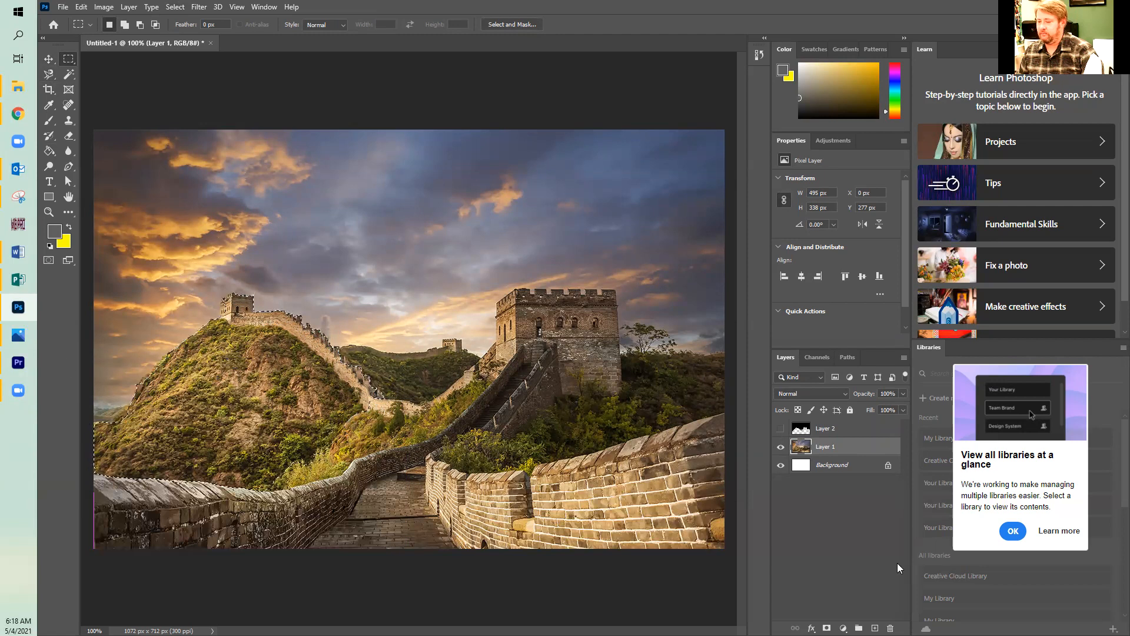
pyautogui.click(807, 430)
pyautogui.click(779, 429)
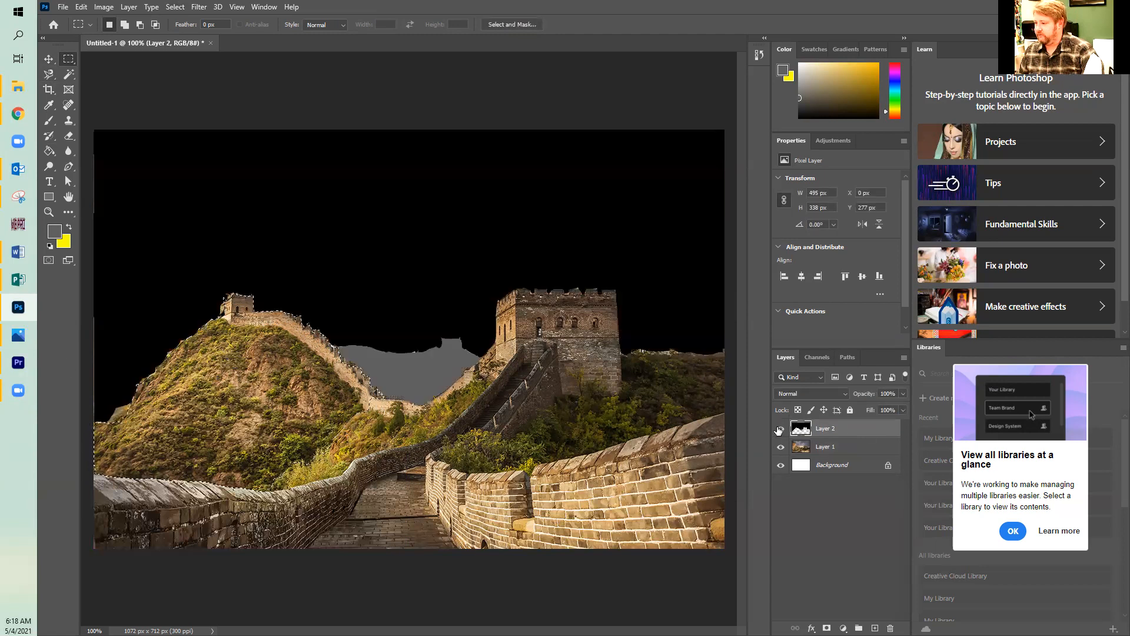
pyautogui.click(55, 230)
pyautogui.click(419, 389)
pyautogui.moveTo(419, 389); pyautogui.dragTo(414, 375)
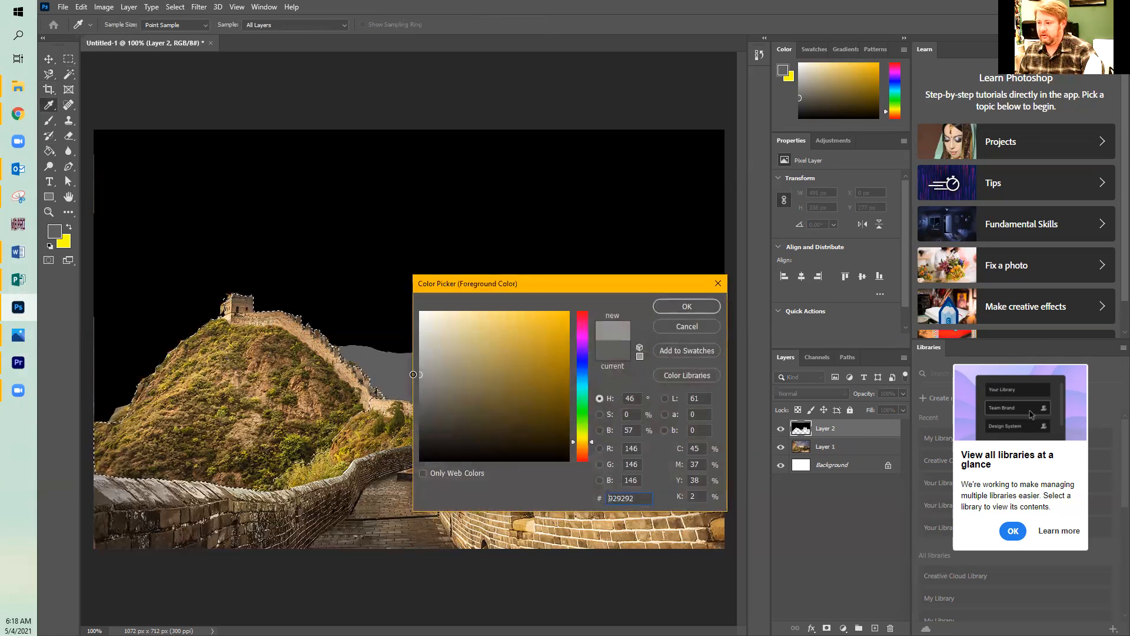
pyautogui.click(687, 306)
pyautogui.press('m')
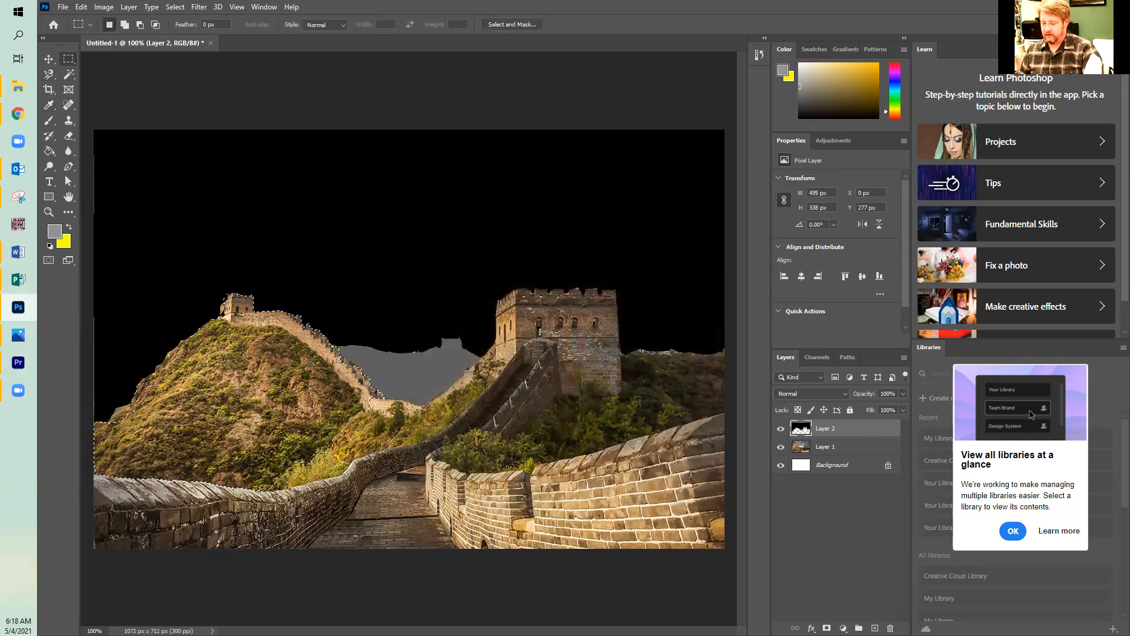
# Fill the large left hill selection on Layer 2 with the grey foreground color and deselect it.
pyautogui.hotkey('alt', 'BackSpace')
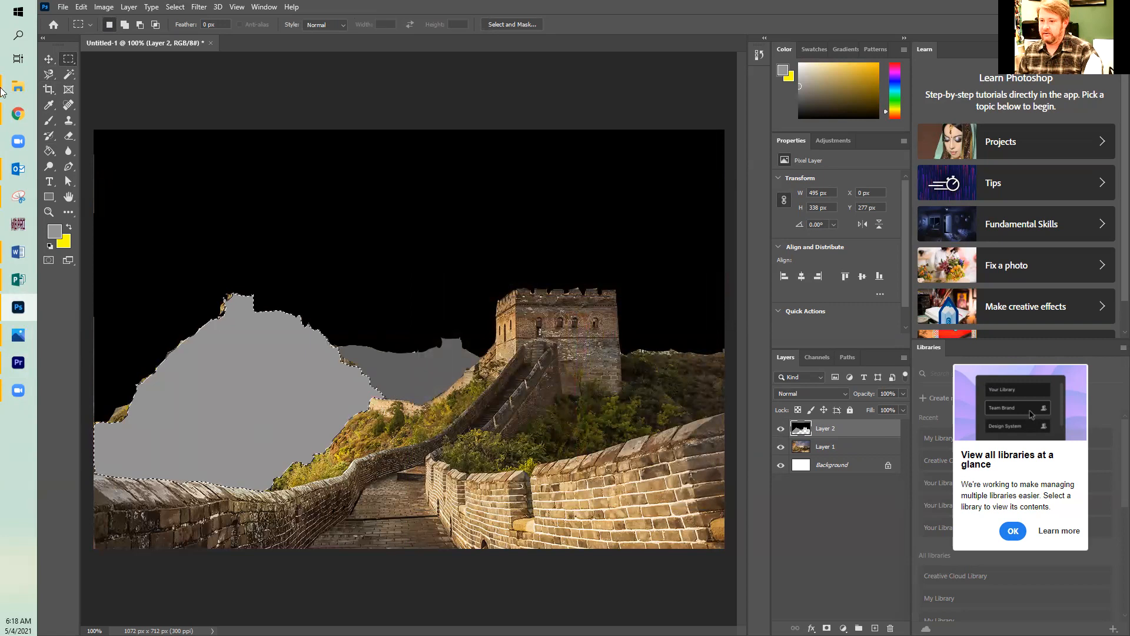
pyautogui.click(175, 6)
pyautogui.click(192, 33)
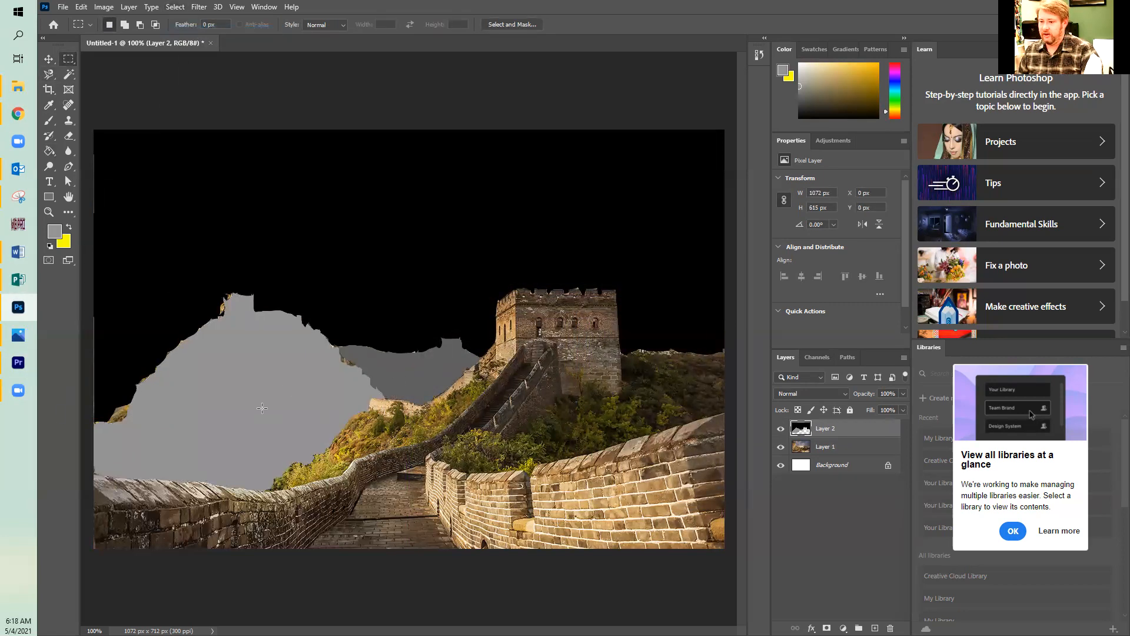
# Hide Layer 2 and try to outline the small distant ridge at the photo's left edge with the Magnetic Lasso.
pyautogui.click(779, 430)
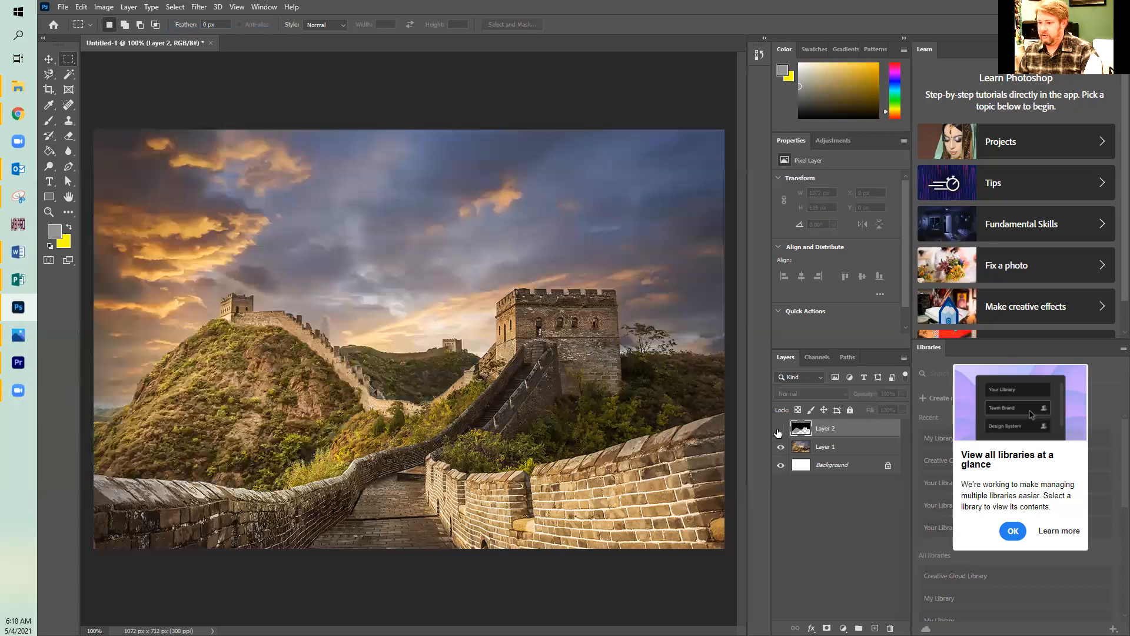
pyautogui.click(49, 76)
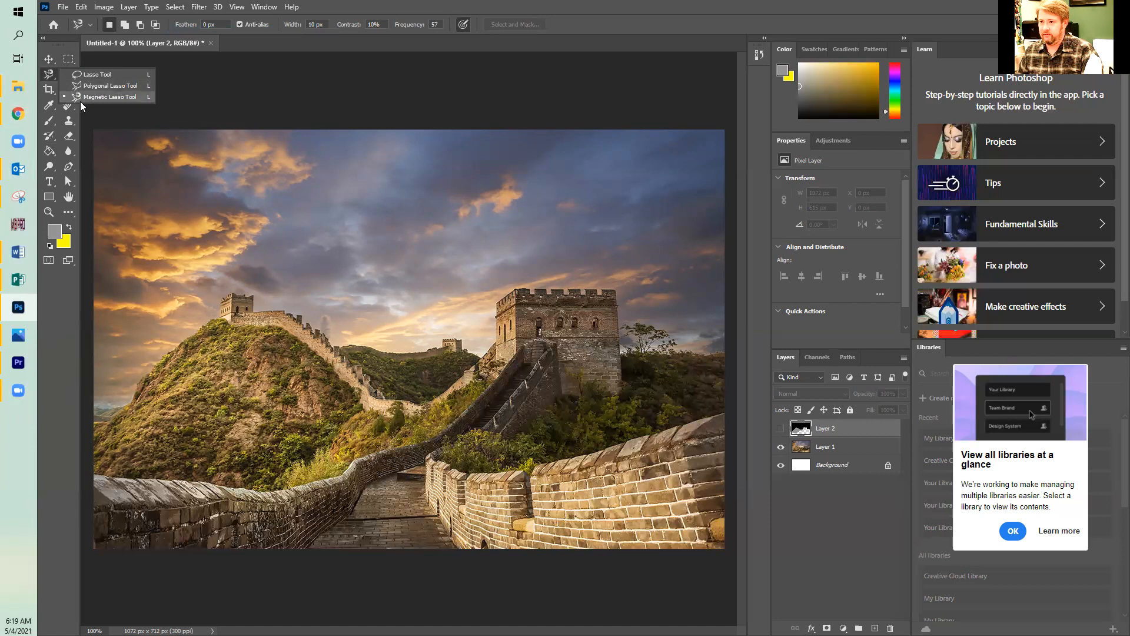
pyautogui.click(81, 97)
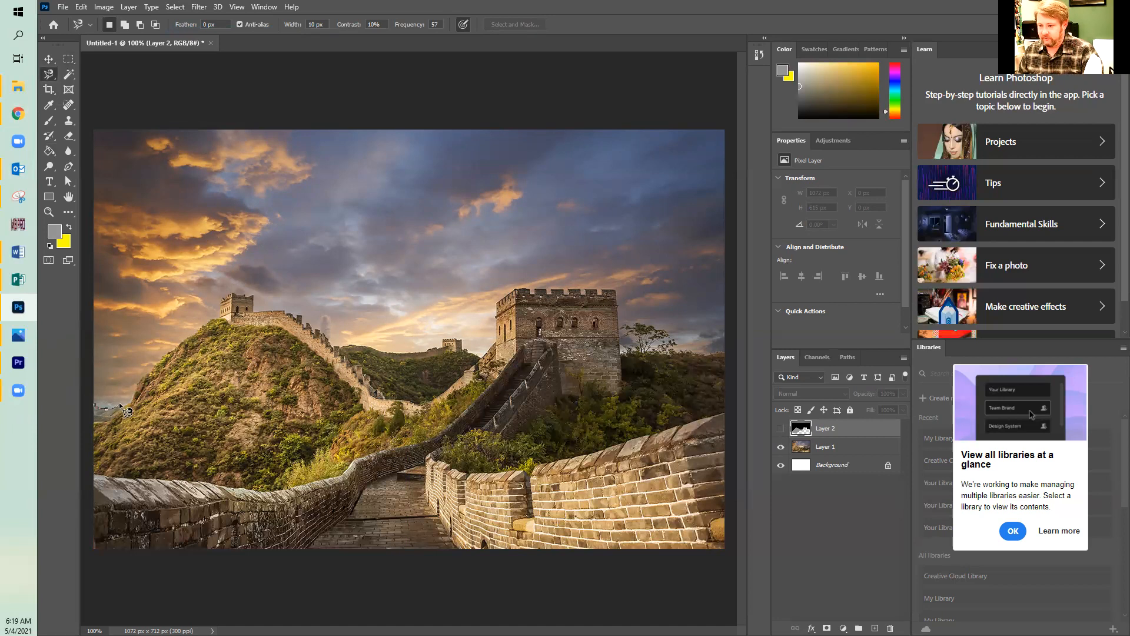
pyautogui.click(86, 409)
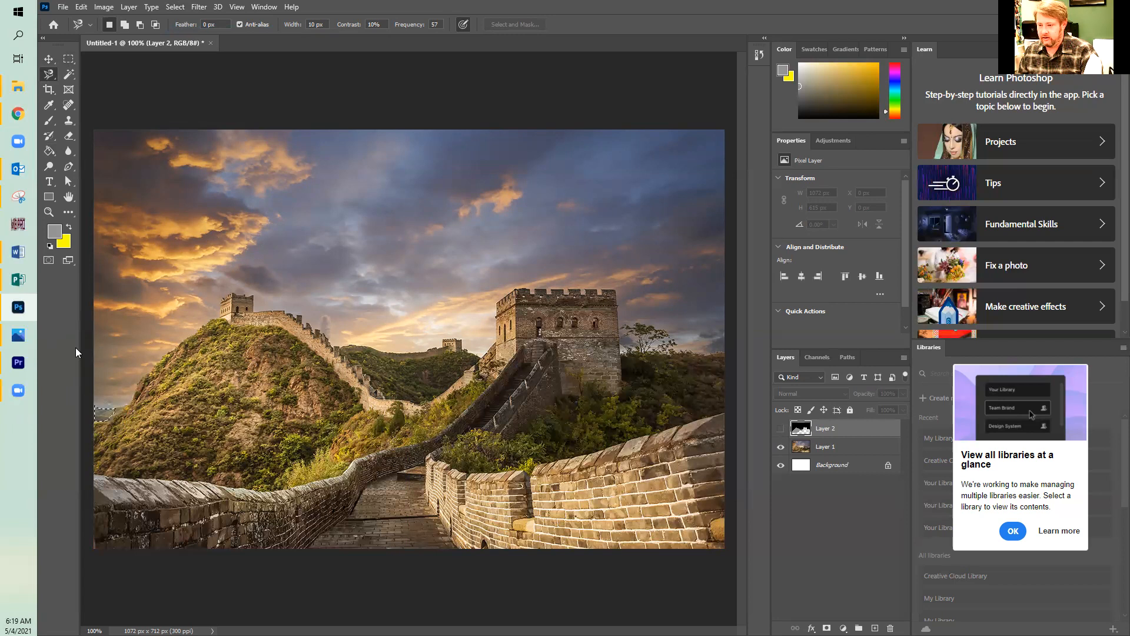
pyautogui.press('shift')
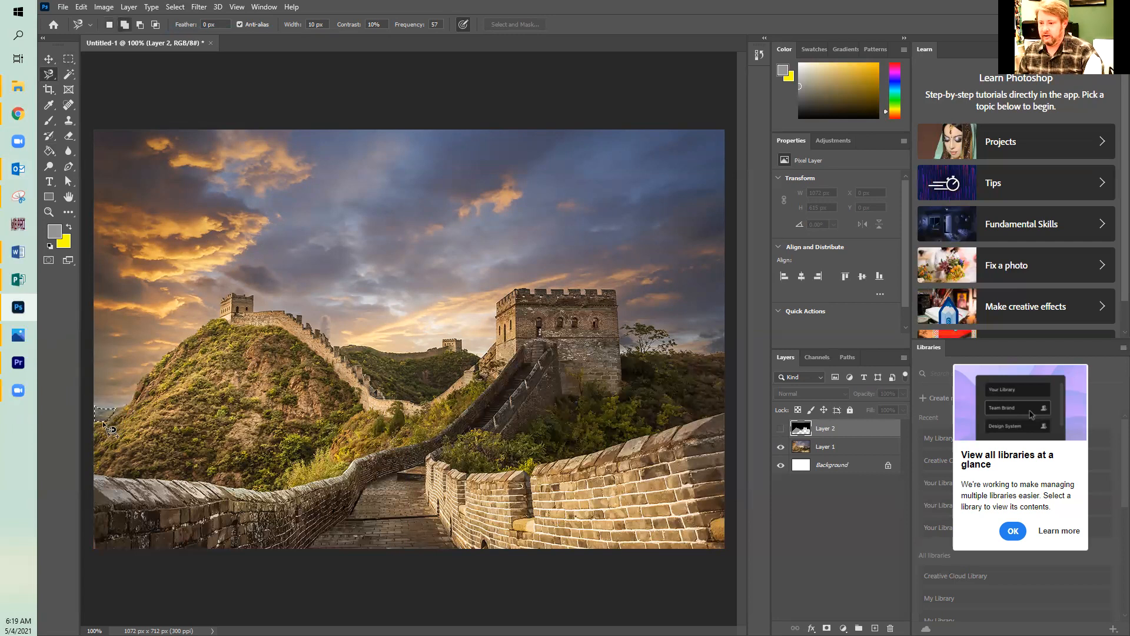
pyautogui.keyDown('shift'); pyautogui.click(134, 393); pyautogui.keyUp('shift')
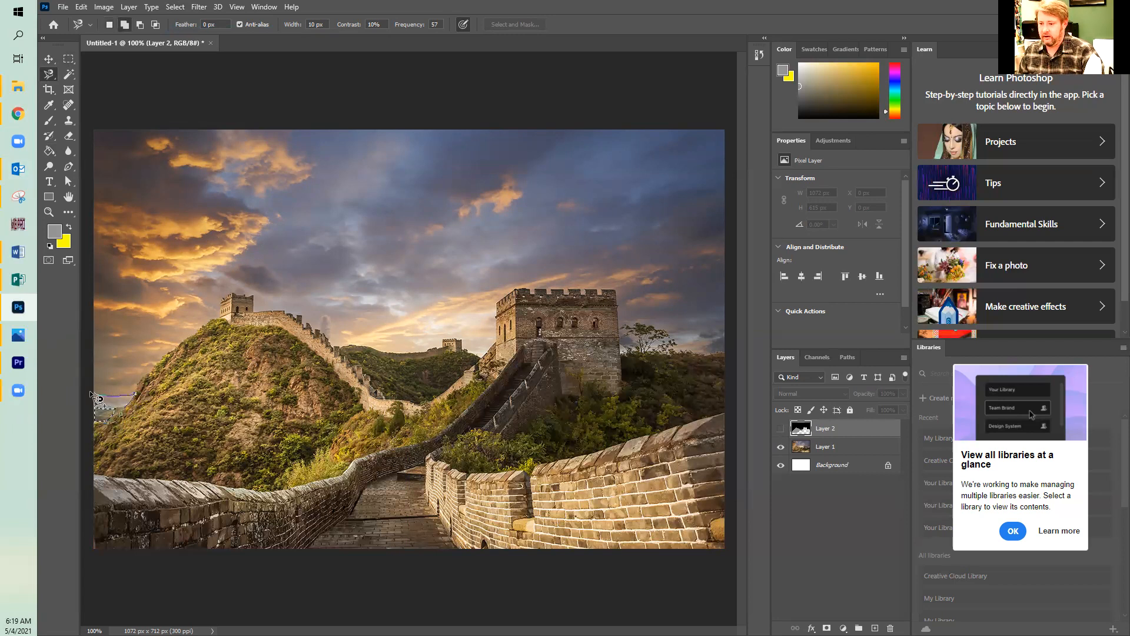
pyautogui.press('Escape')
pyautogui.keyDown('shift'); pyautogui.click(131, 402); pyautogui.keyUp('shift')
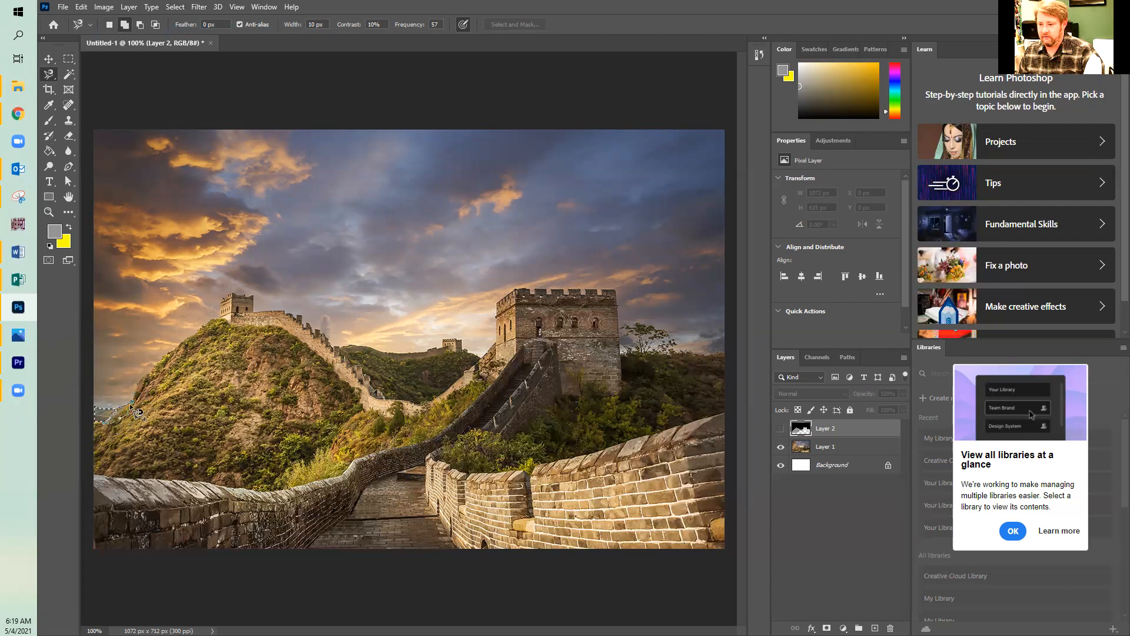
pyautogui.click(132, 403)
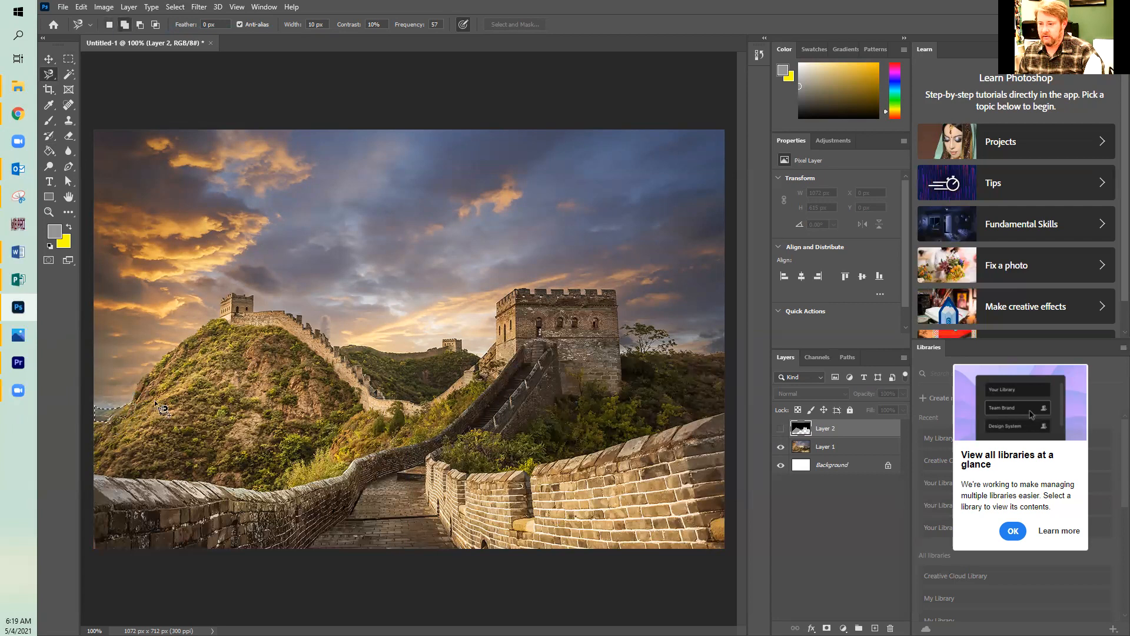
# Outline the small ridge at the photo's left edge with the Polygonal Lasso, adjusting the selection around it.
pyautogui.rightClick(59, 72)
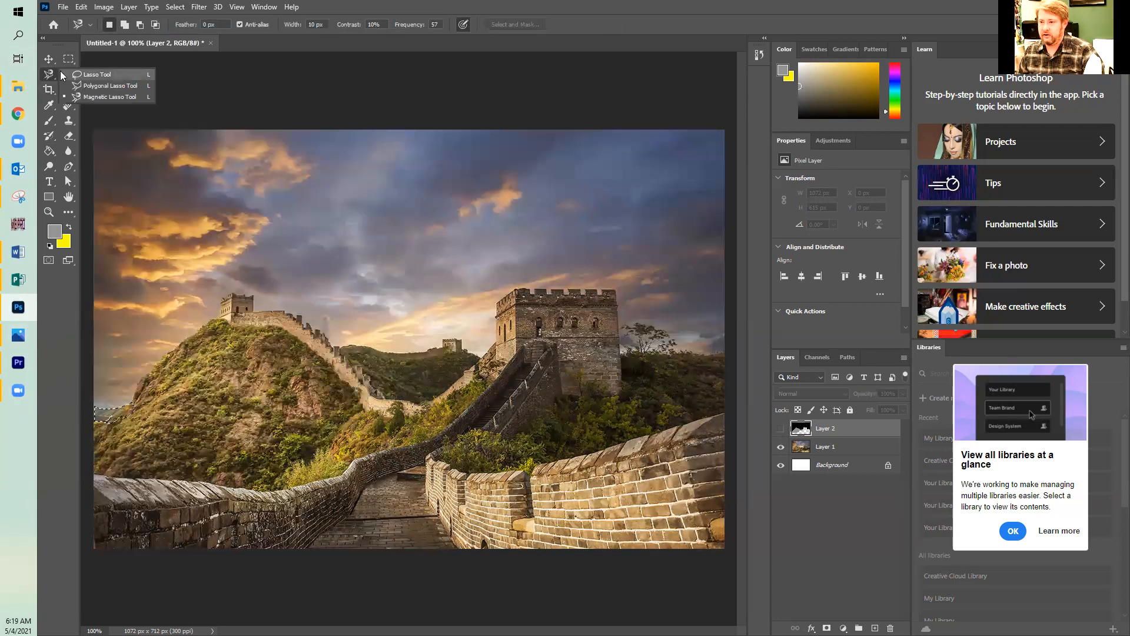
pyautogui.click(88, 85)
pyautogui.click(99, 421)
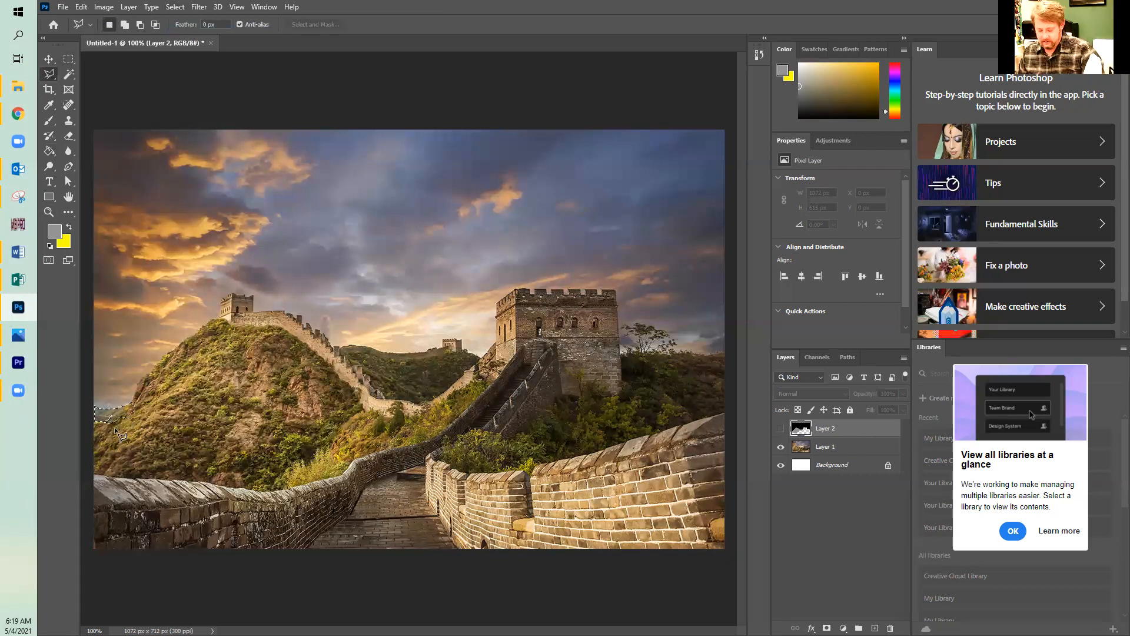
pyautogui.press('shift')
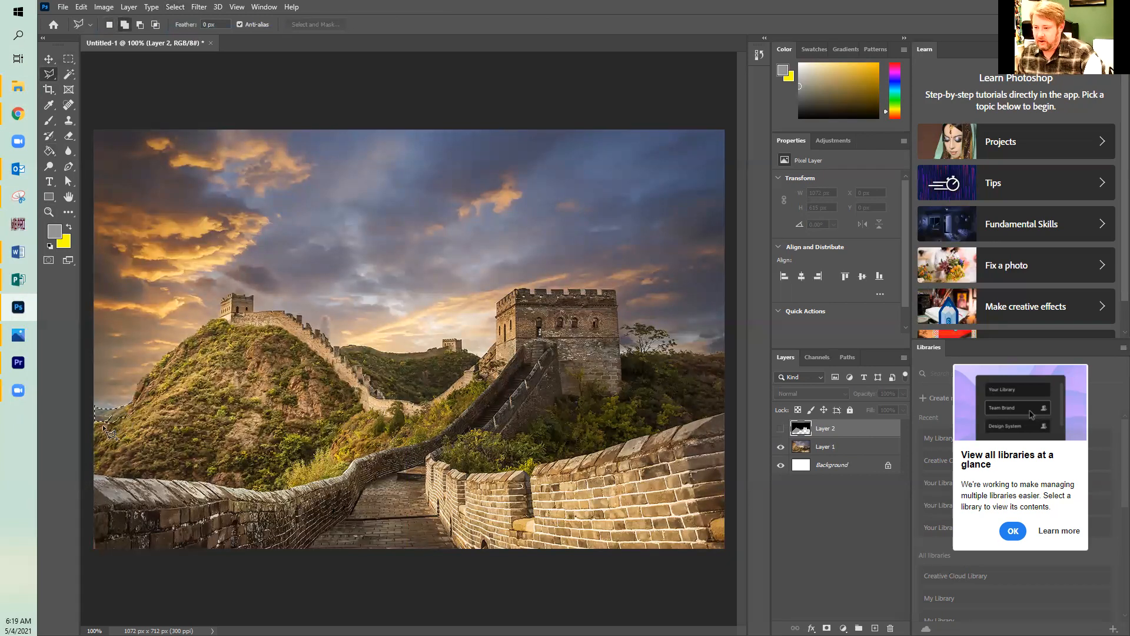
pyautogui.click(138, 395)
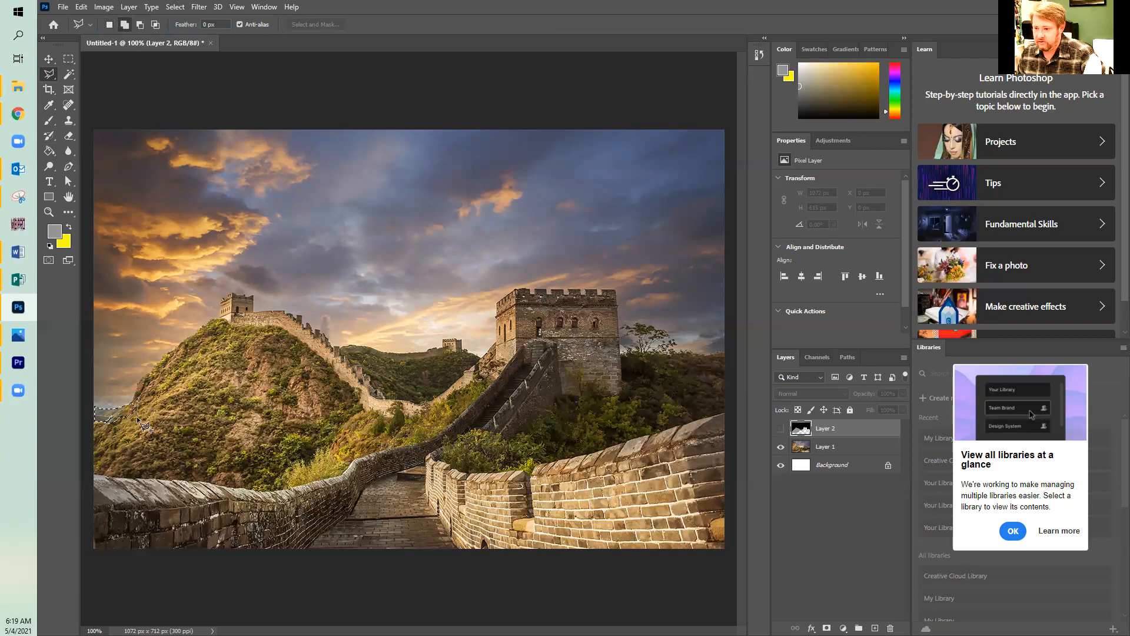
pyautogui.click(101, 431)
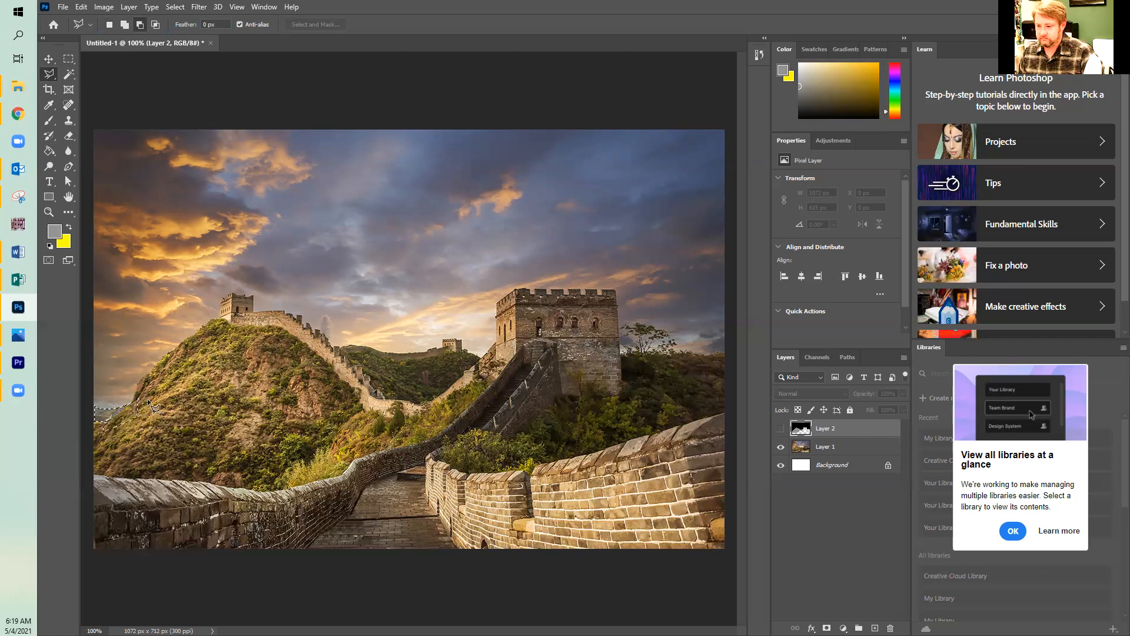
pyautogui.doubleClick(106, 436)
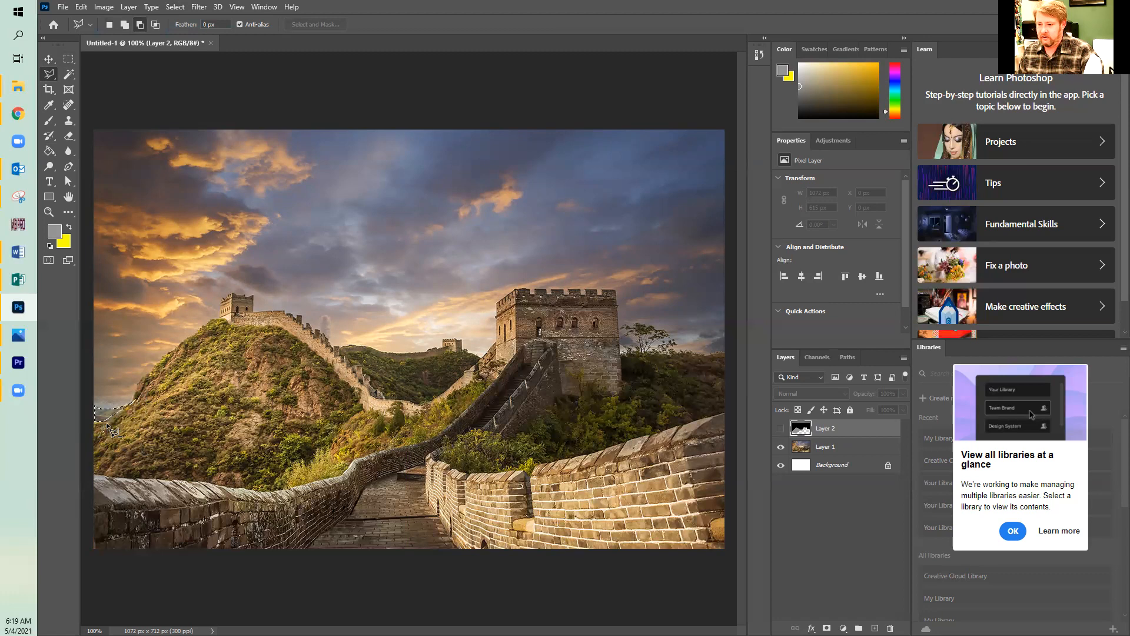
pyautogui.doubleClick(103, 440)
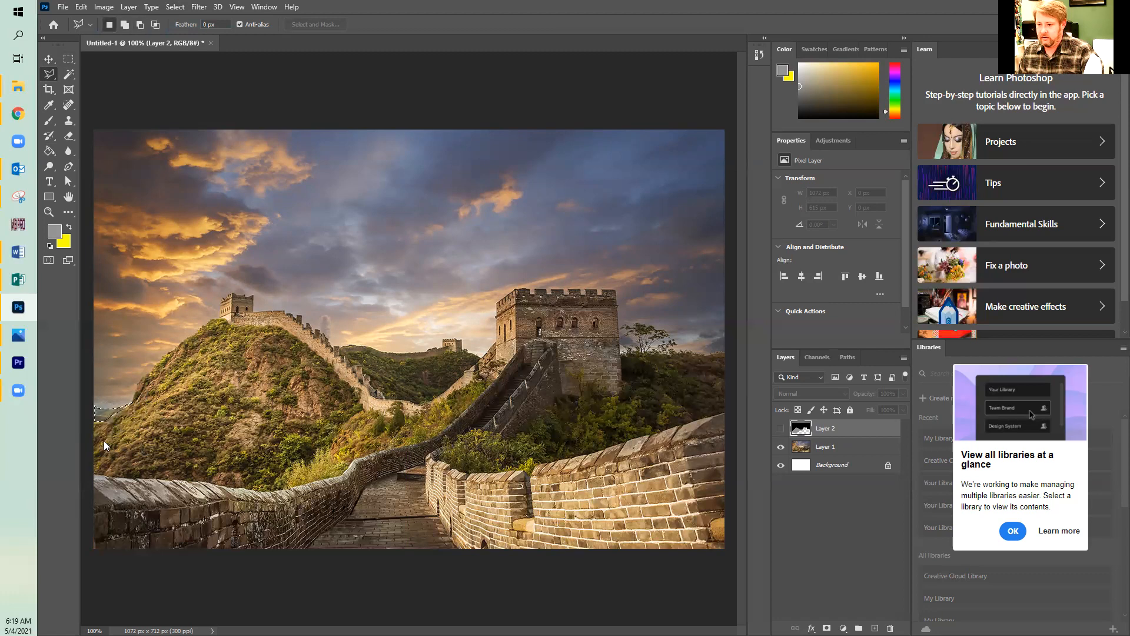
# With Layer 2 shown, set the foreground color to dark grey 414141 and deselect the small left-edge area.
pyautogui.click(780, 427)
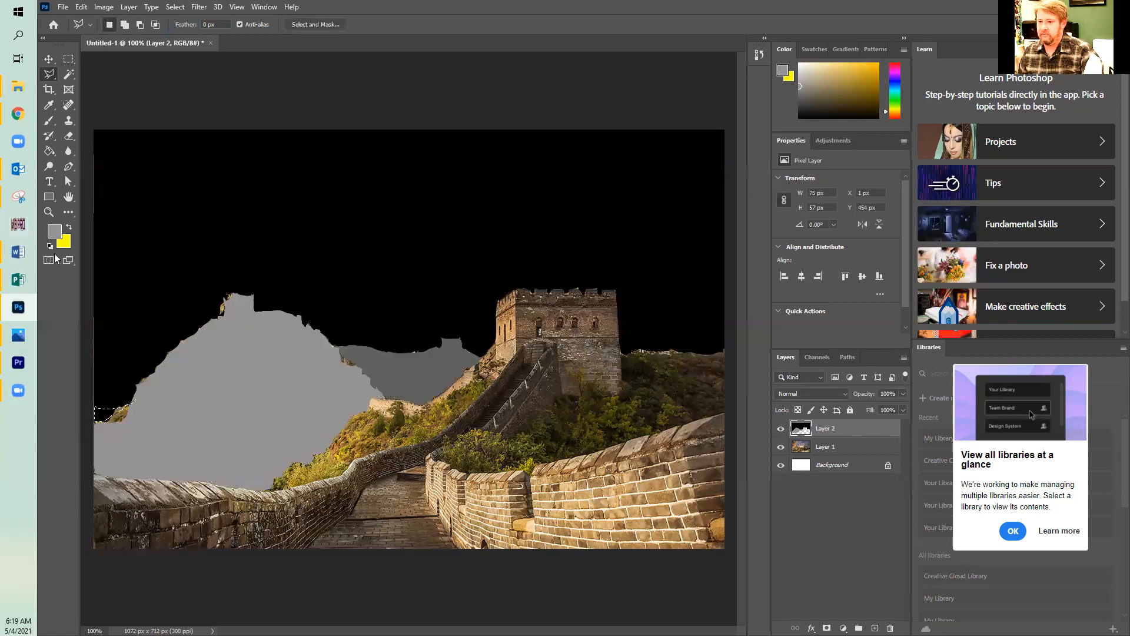
pyautogui.click(54, 231)
pyautogui.moveTo(424, 408); pyautogui.dragTo(410, 423)
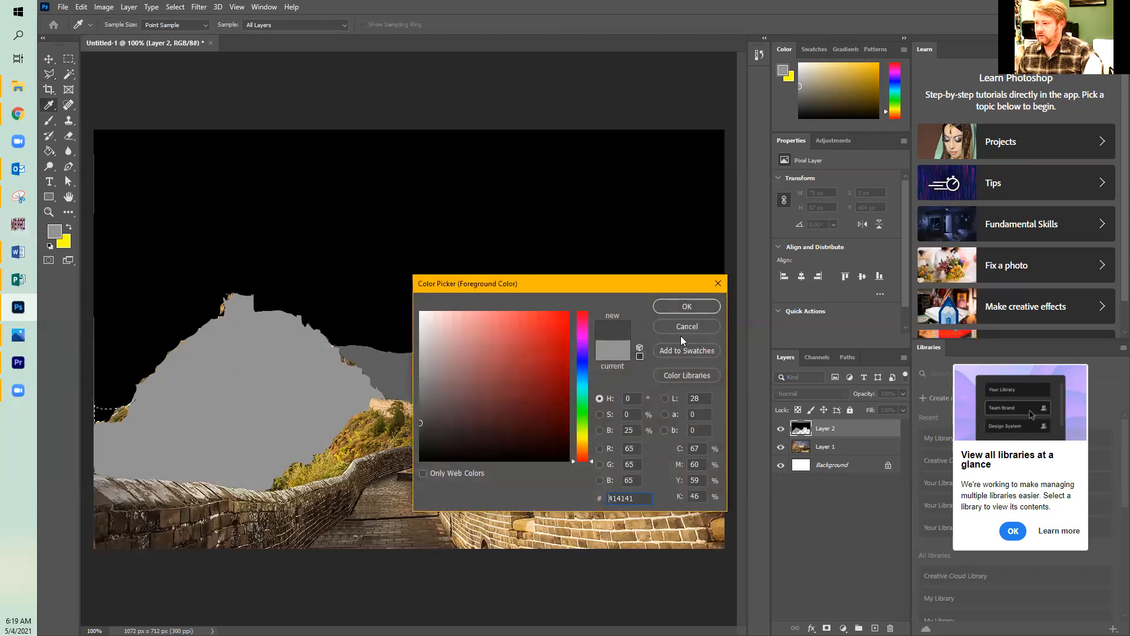
pyautogui.click(687, 306)
pyautogui.press('l')
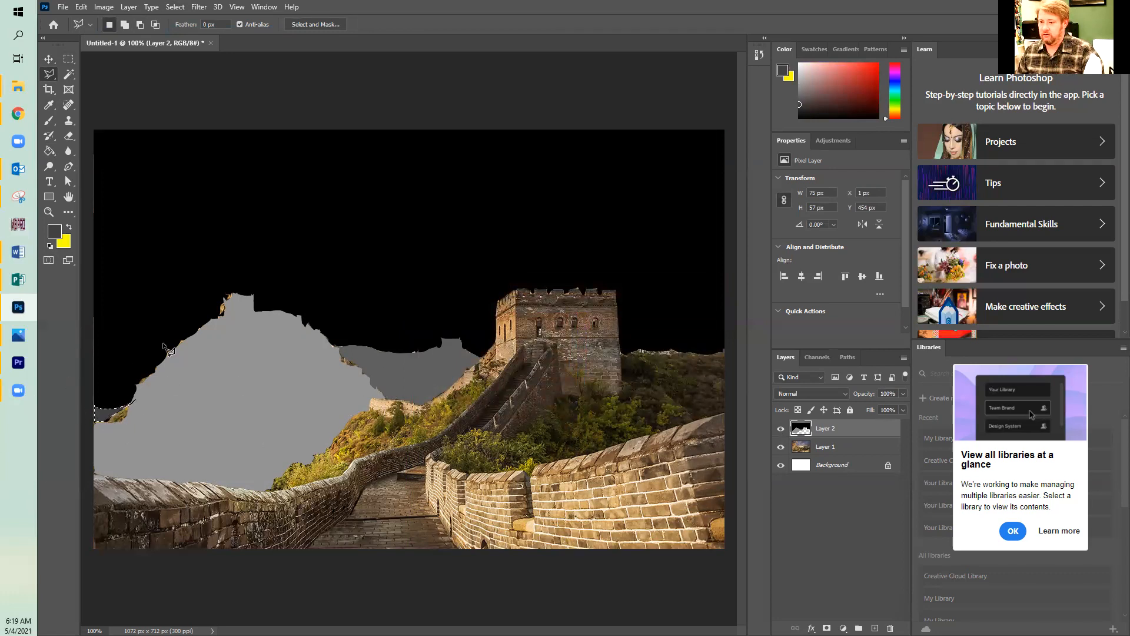
pyautogui.click(176, 7)
pyautogui.click(188, 30)
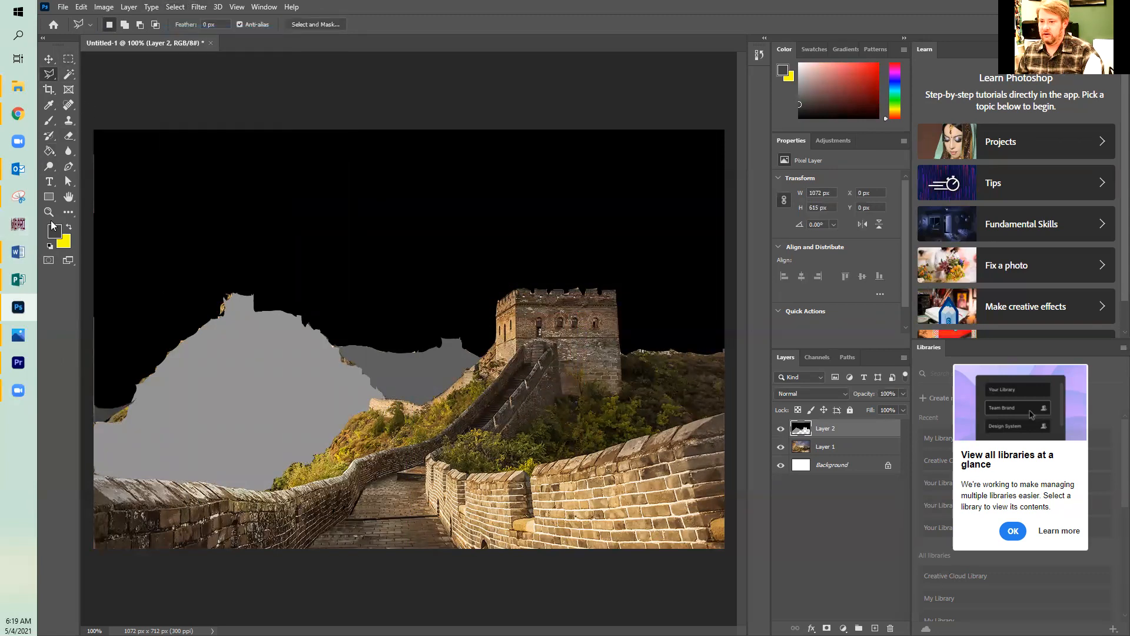
# Sample grey 5f5f5f from the distant hill as foreground color and fill the small left-edge ridge with the Paint Bucket.
pyautogui.click(59, 239)
pyautogui.click(378, 367)
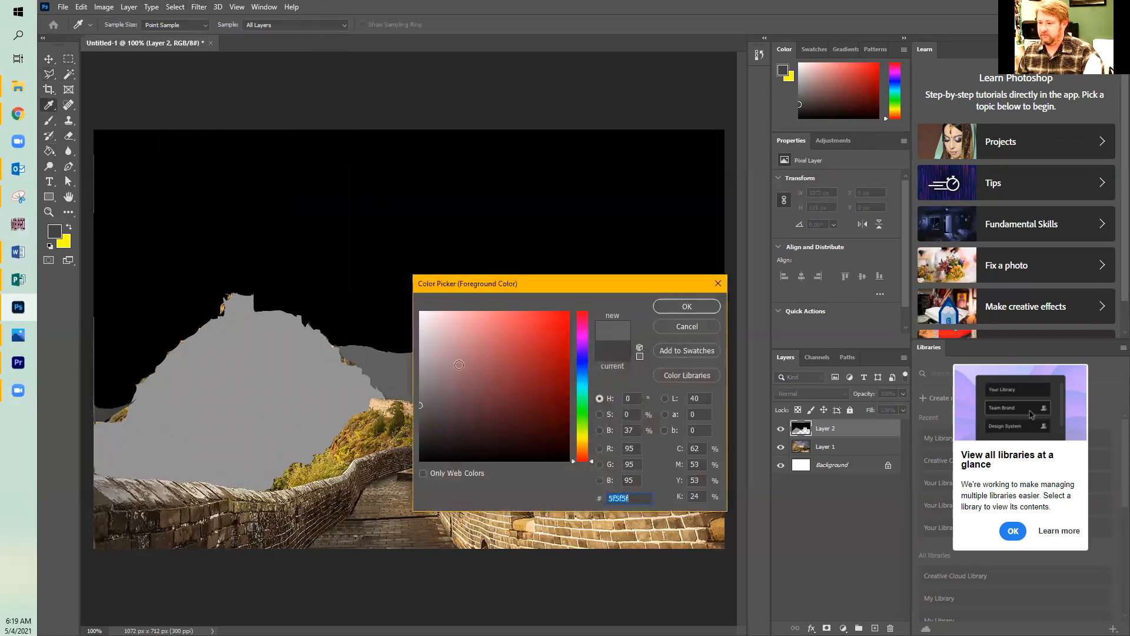
pyautogui.click(677, 305)
pyautogui.press('l')
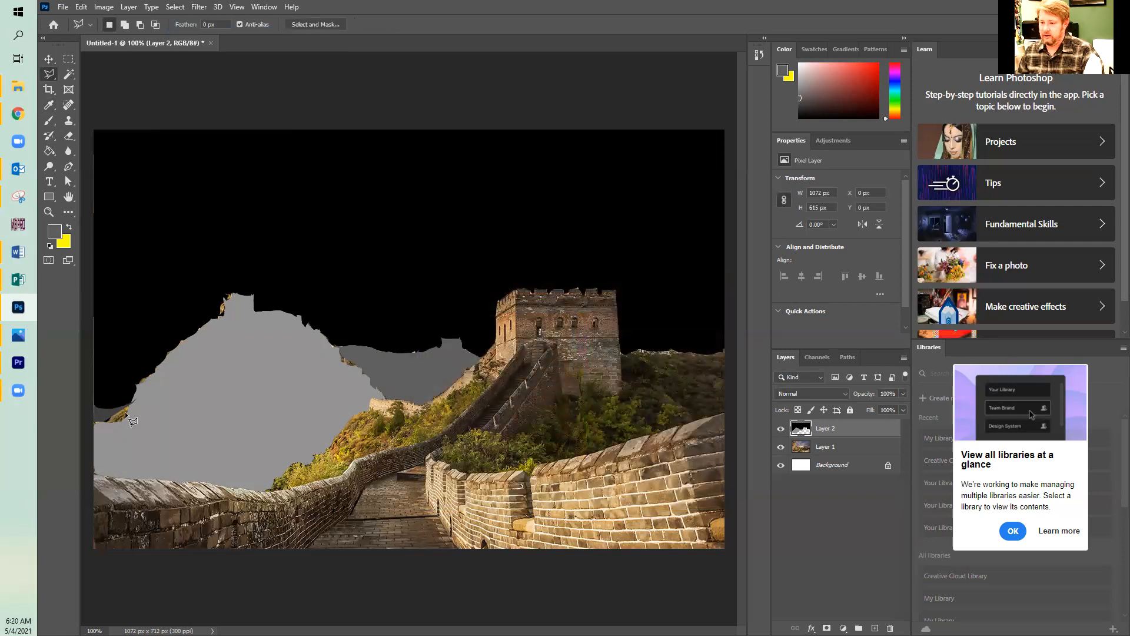
pyautogui.press('g')
pyautogui.click(120, 418)
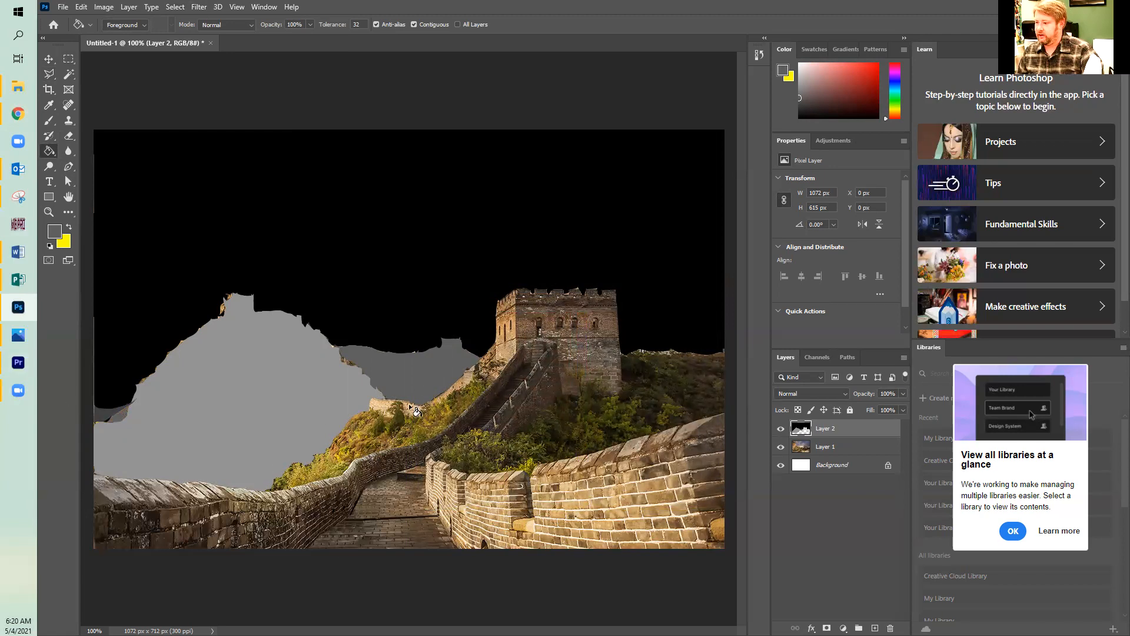
# Hide Layer 2 and outline the right hillside with its large tower, tree and sloping wall using the Magnetic Lasso.
pyautogui.click(50, 74)
pyautogui.rightClick(57, 76)
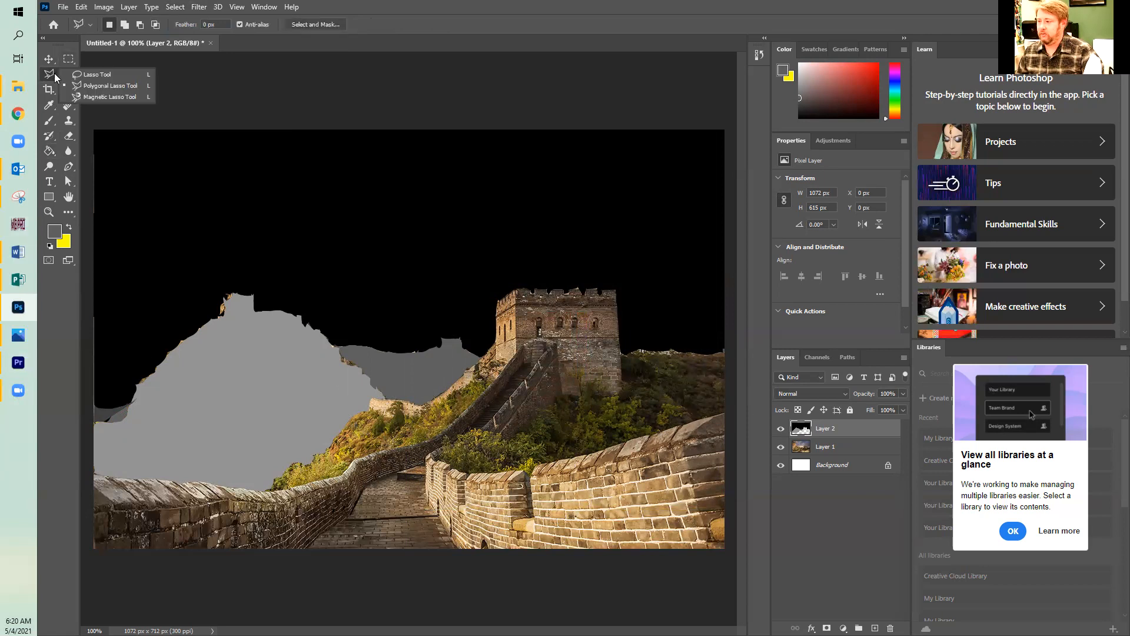
pyautogui.click(779, 431)
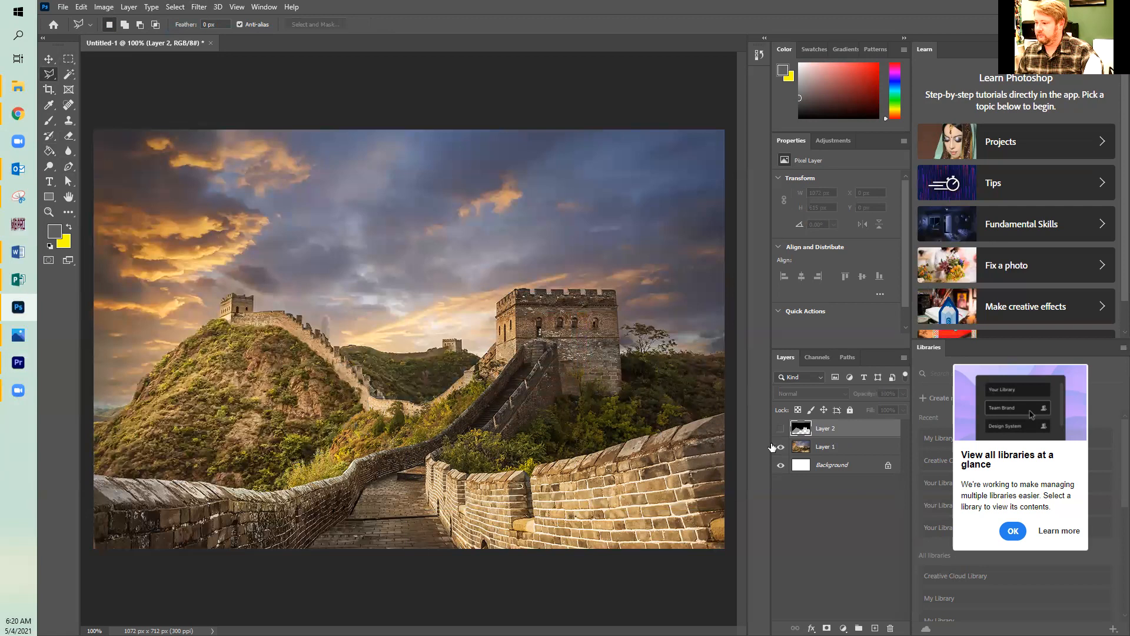
pyautogui.rightClick(52, 80)
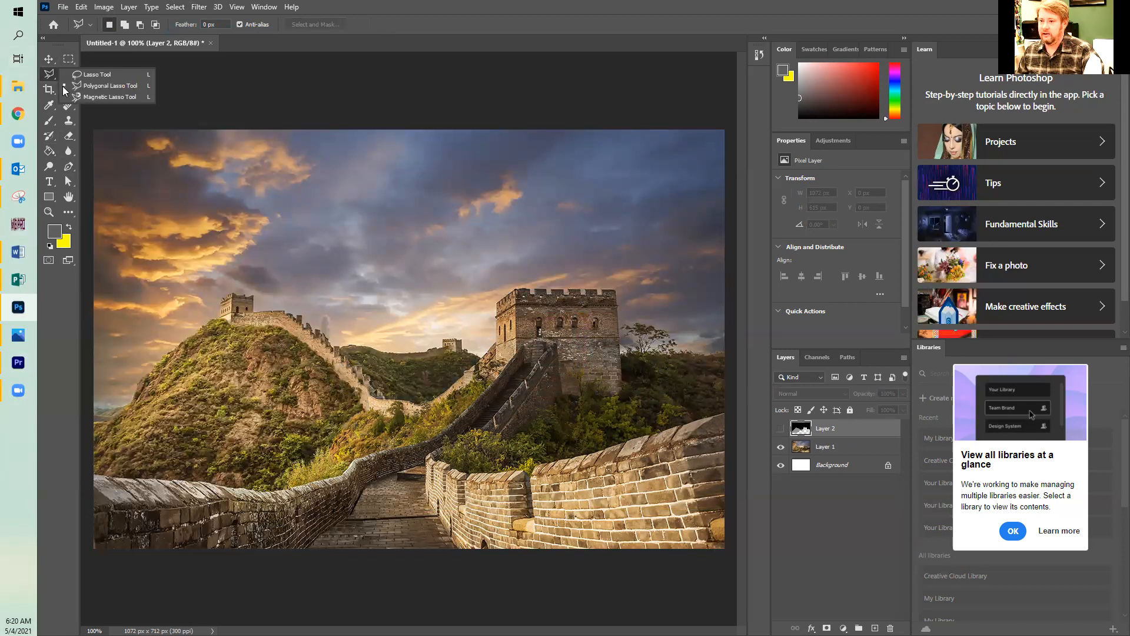
pyautogui.click(76, 98)
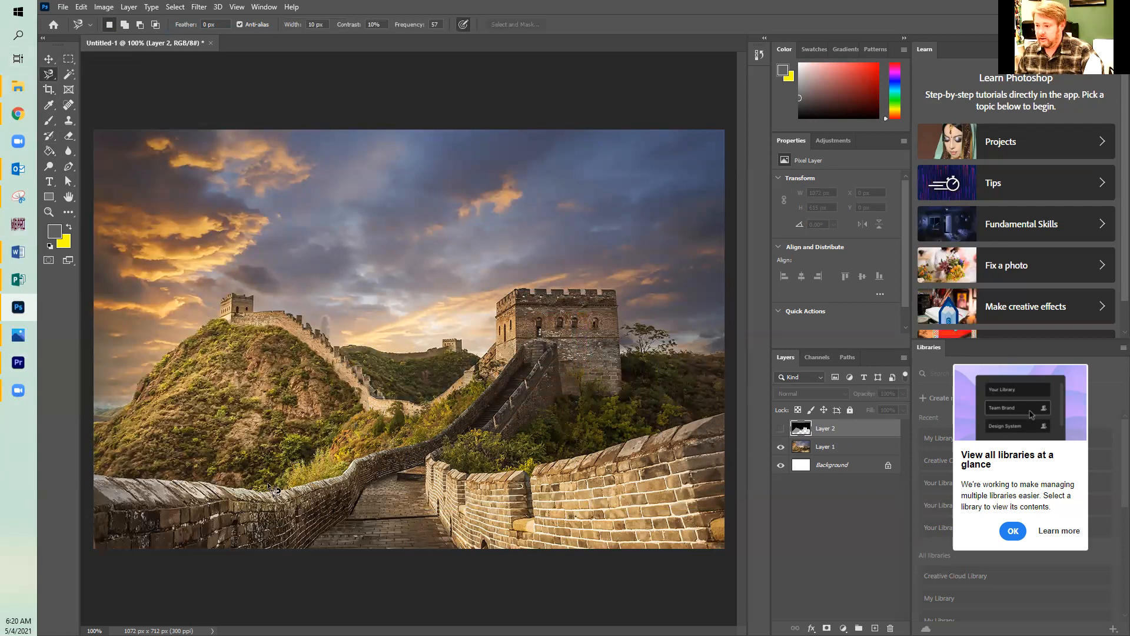
pyautogui.click(289, 482)
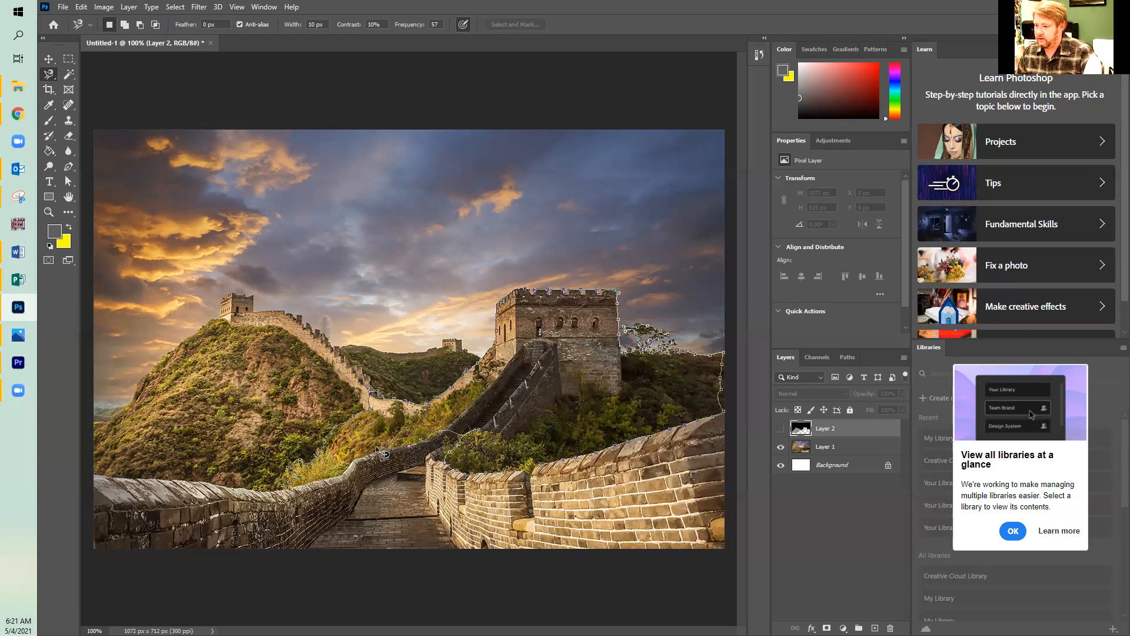
pyautogui.doubleClick(285, 488)
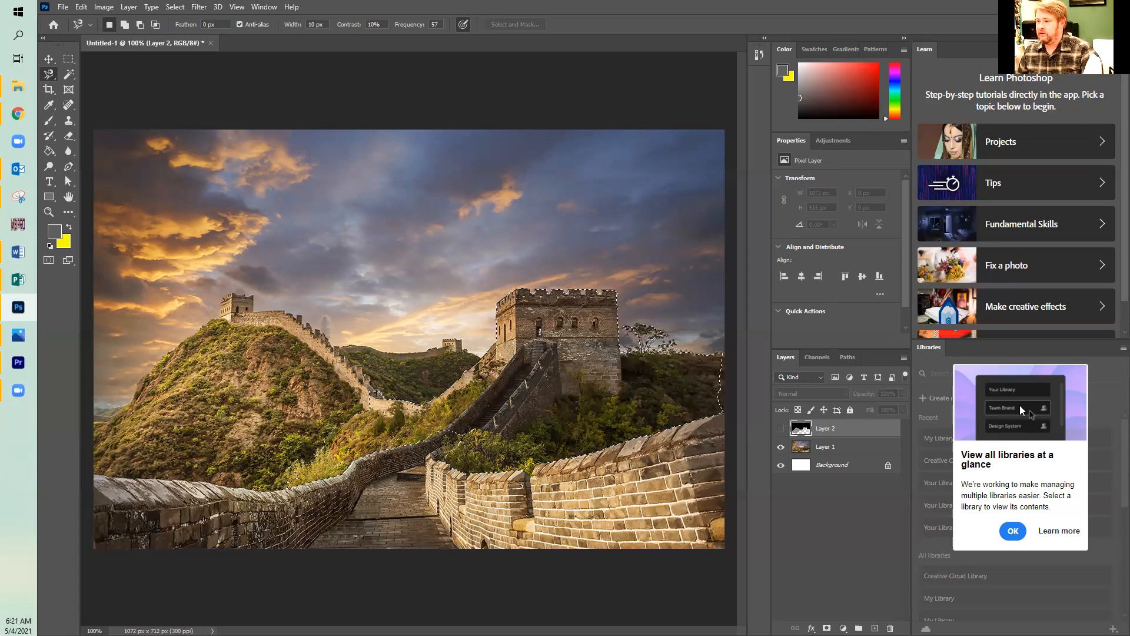
# Show Layer 2 and extend the right hillside selection along its lower-left edge with the Lasso.
pyautogui.click(781, 428)
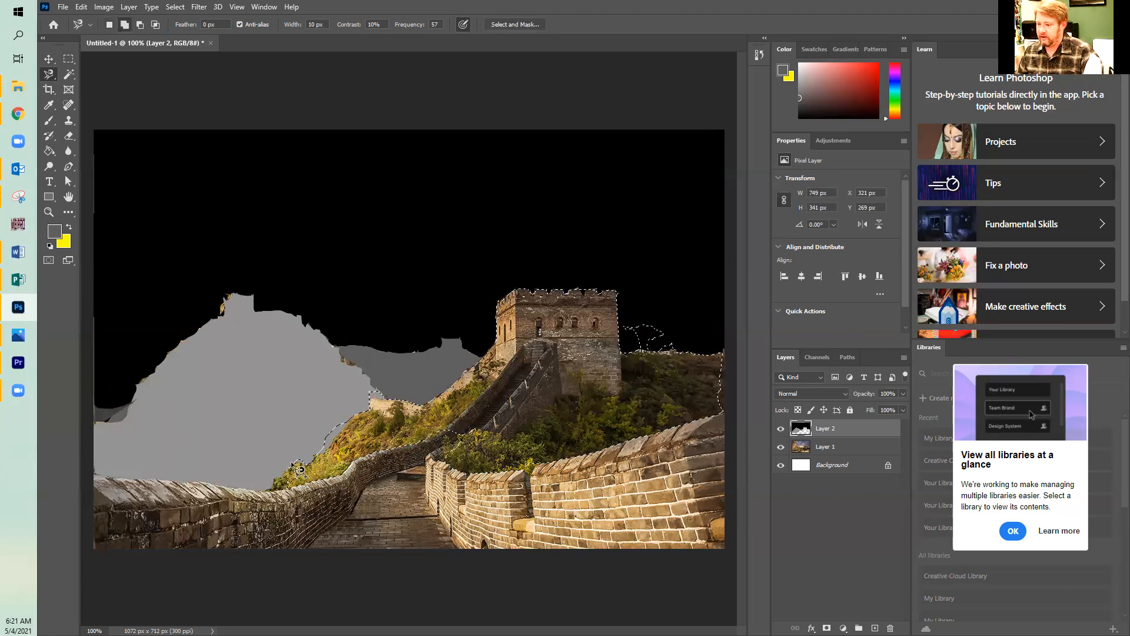
pyautogui.click(49, 75)
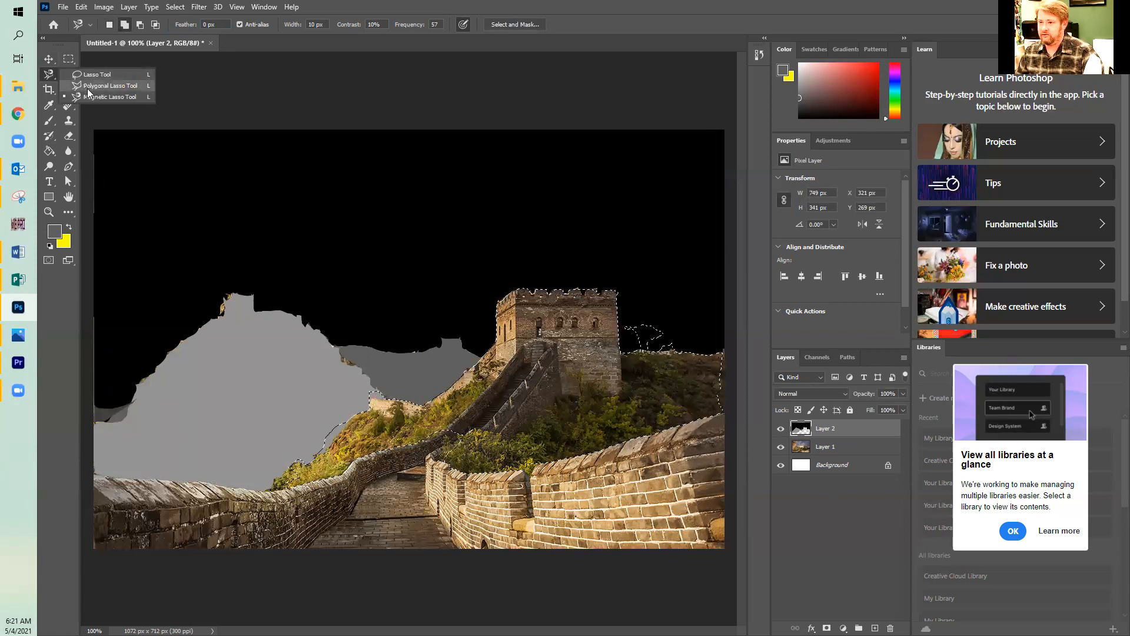
pyautogui.click(90, 74)
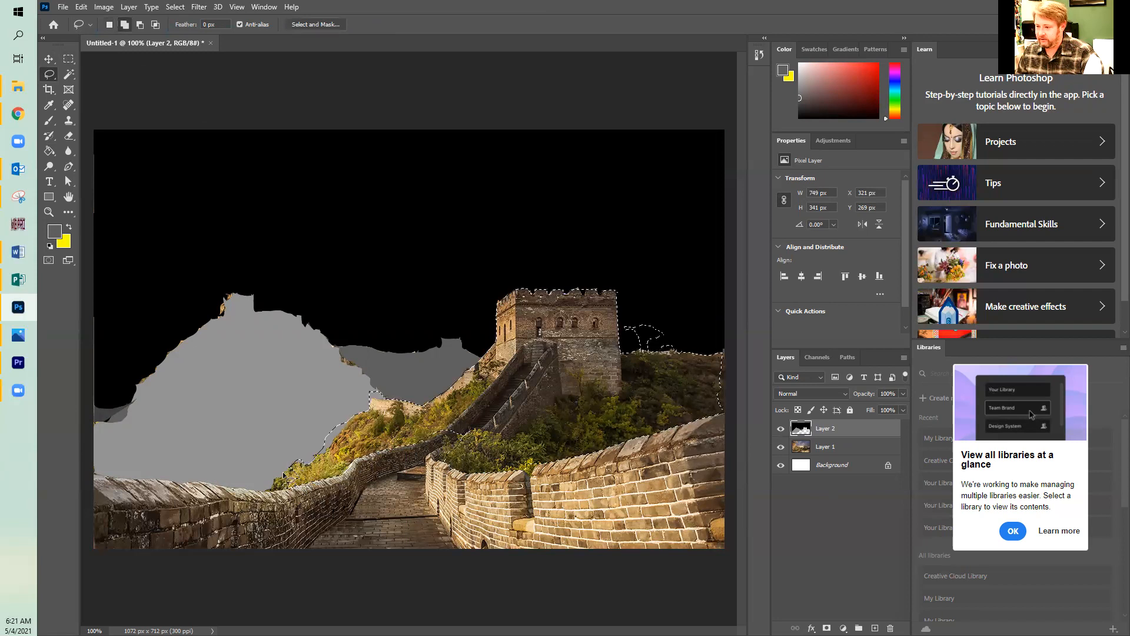
pyautogui.moveTo(271, 494)
pyautogui.mouseDown()
pyautogui.moveTo(303, 492)
pyautogui.moveTo(372, 418)
pyautogui.mouseUp()
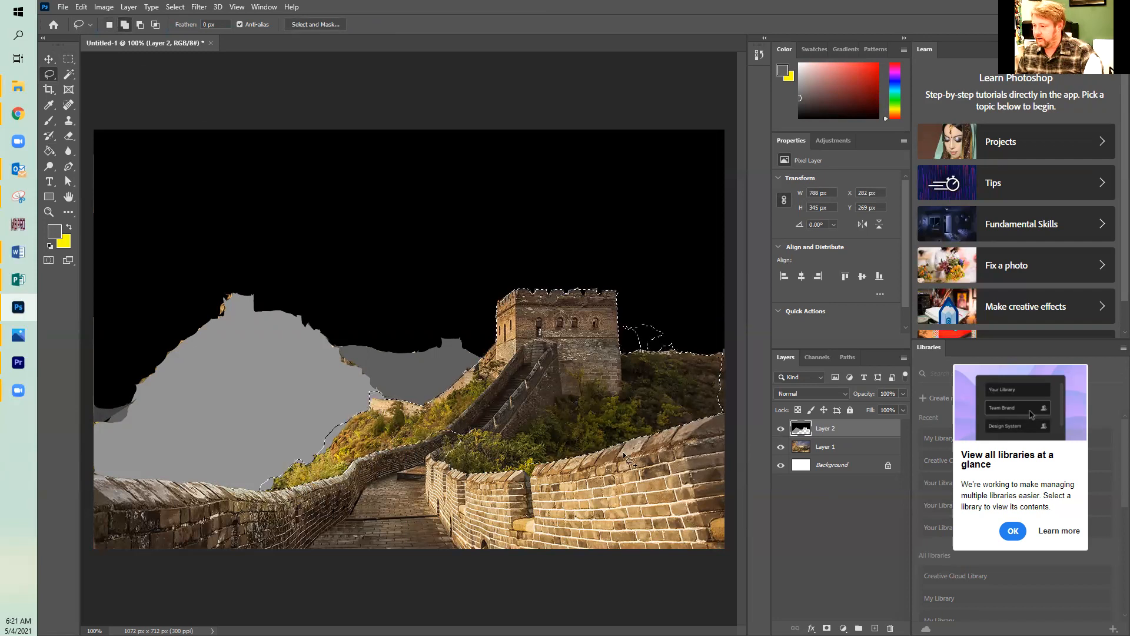
pyautogui.moveTo(459, 431)
pyautogui.mouseDown()
pyautogui.moveTo(482, 442)
pyautogui.moveTo(496, 432)
pyautogui.moveTo(474, 417)
pyautogui.moveTo(467, 433)
pyautogui.moveTo(481, 450)
pyautogui.moveTo(494, 436)
pyautogui.moveTo(475, 440)
pyautogui.moveTo(462, 421)
pyautogui.moveTo(480, 454)
pyautogui.mouseUp()
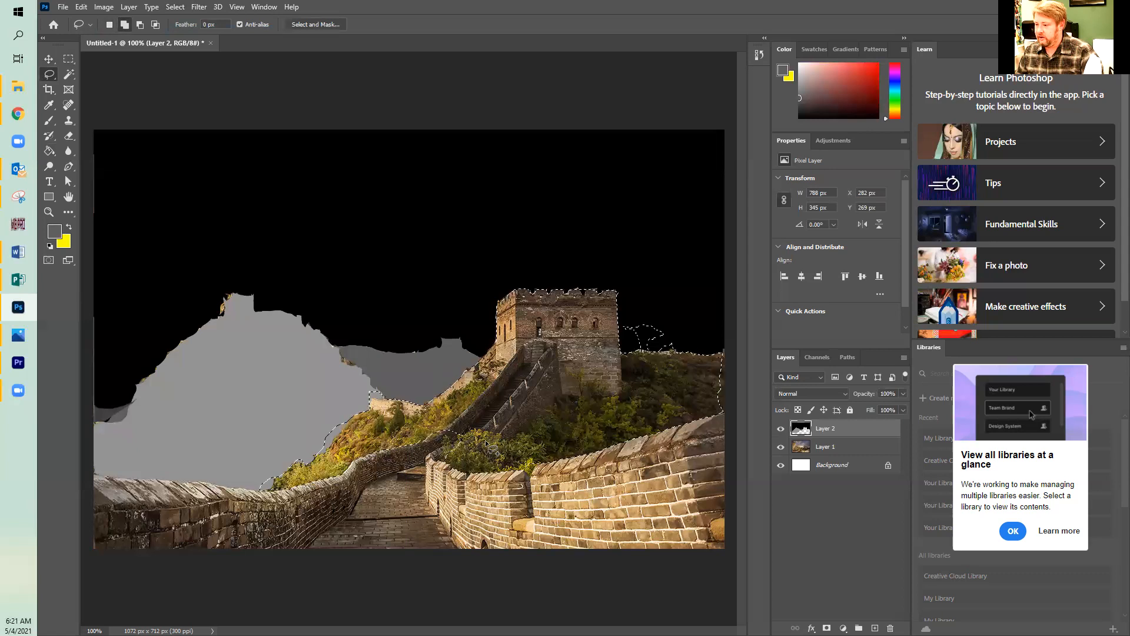
# Set the foreground color to a grey lighter than the left hill's, fill the selected right hillside with it, and deselect.
pyautogui.click(54, 231)
pyautogui.click(298, 373)
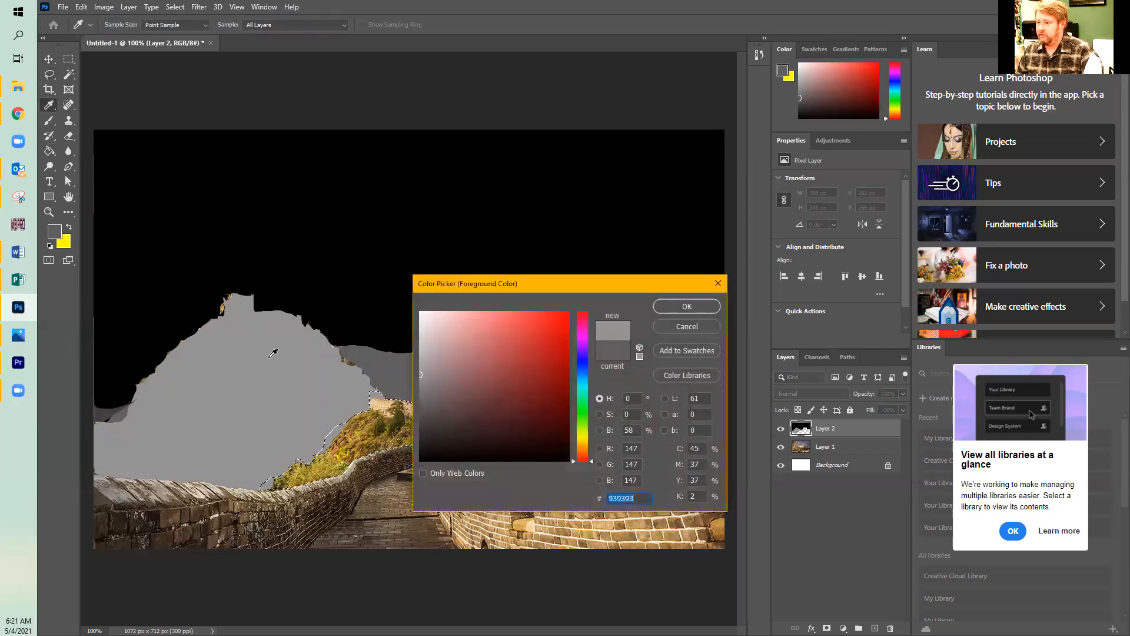
pyautogui.moveTo(422, 369); pyautogui.dragTo(419, 354)
pyautogui.press('Return')
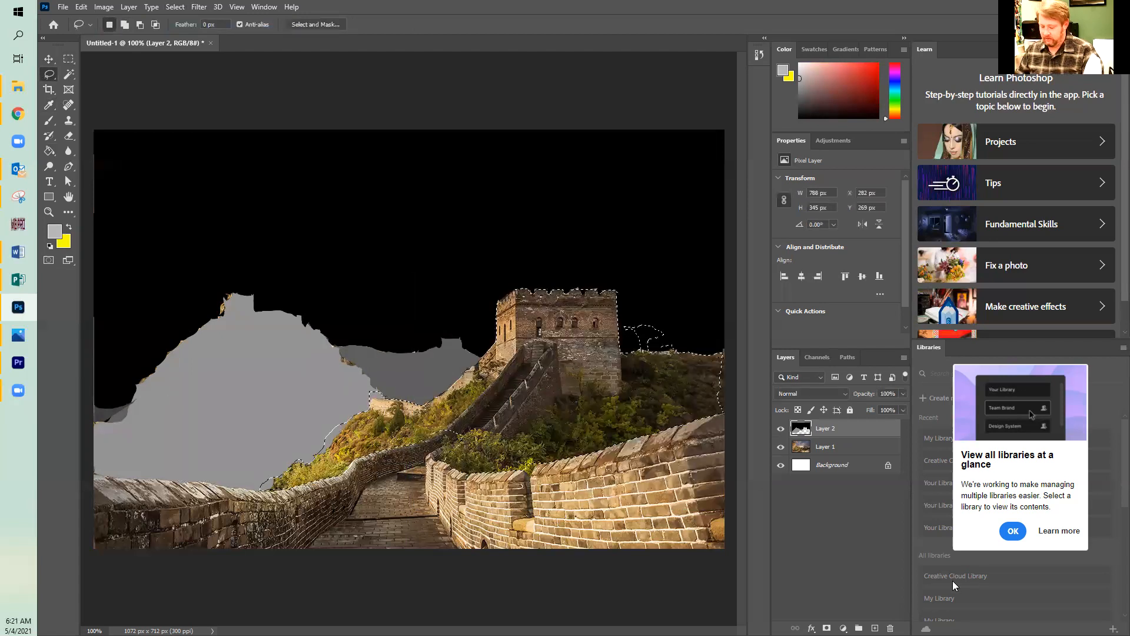
pyautogui.hotkey('alt', 'BackSpace')
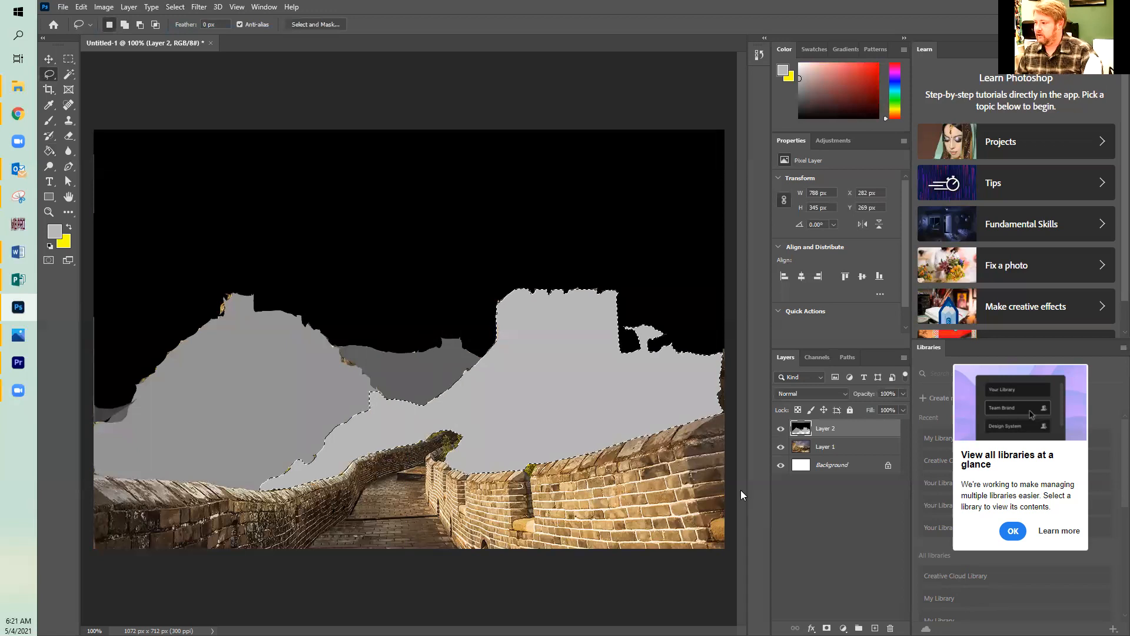
pyautogui.click(176, 7)
pyautogui.click(201, 32)
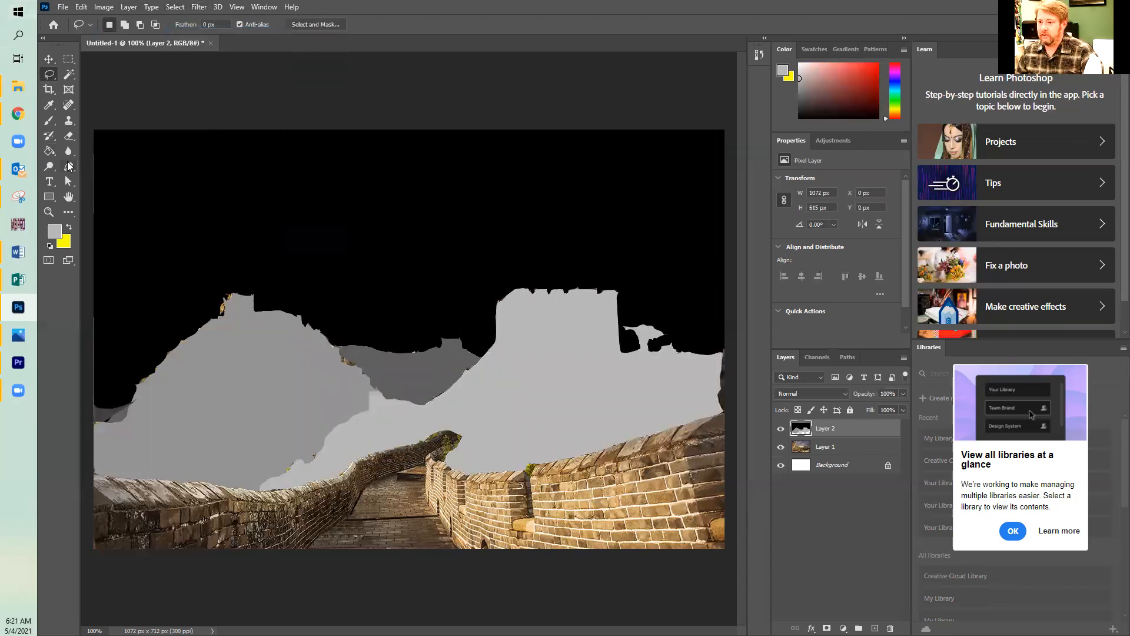
# Brush light grey over the unfilled gap at the image's right edge beside the hillside.
pyautogui.click(55, 136)
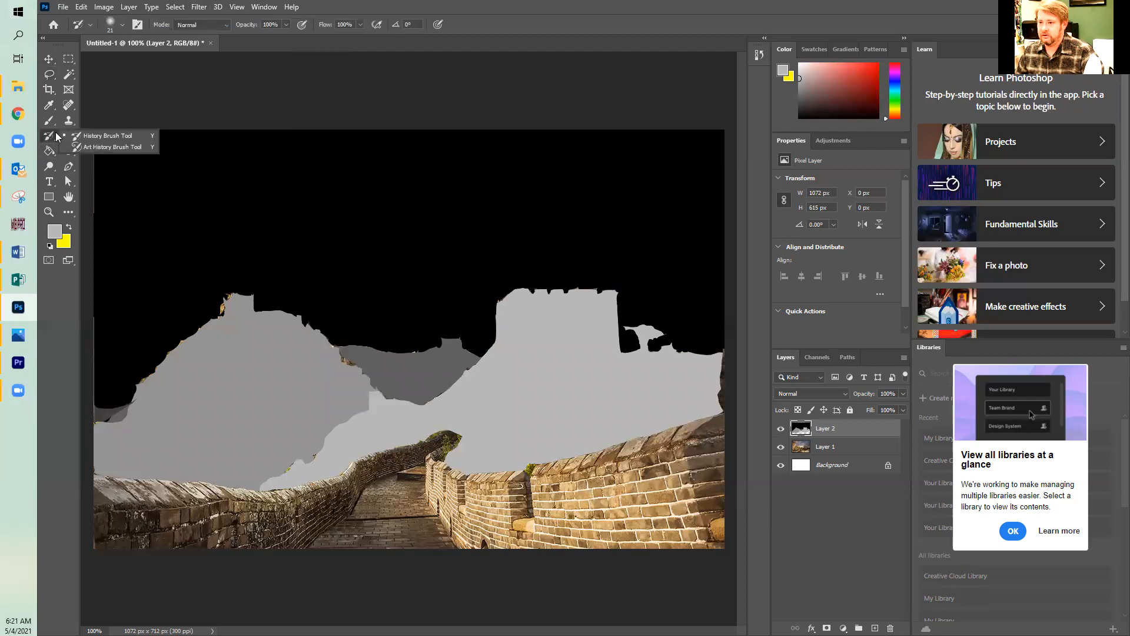
pyautogui.click(47, 122)
pyautogui.moveTo(720, 400); pyautogui.dragTo(724, 343)
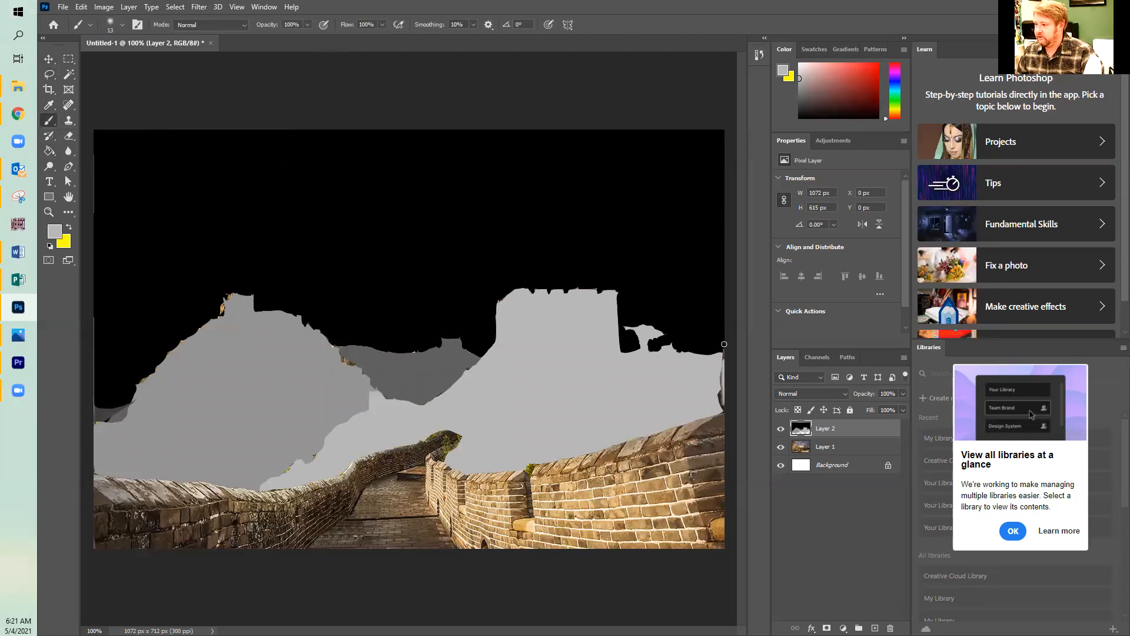
pyautogui.moveTo(722, 401); pyautogui.dragTo(715, 398)
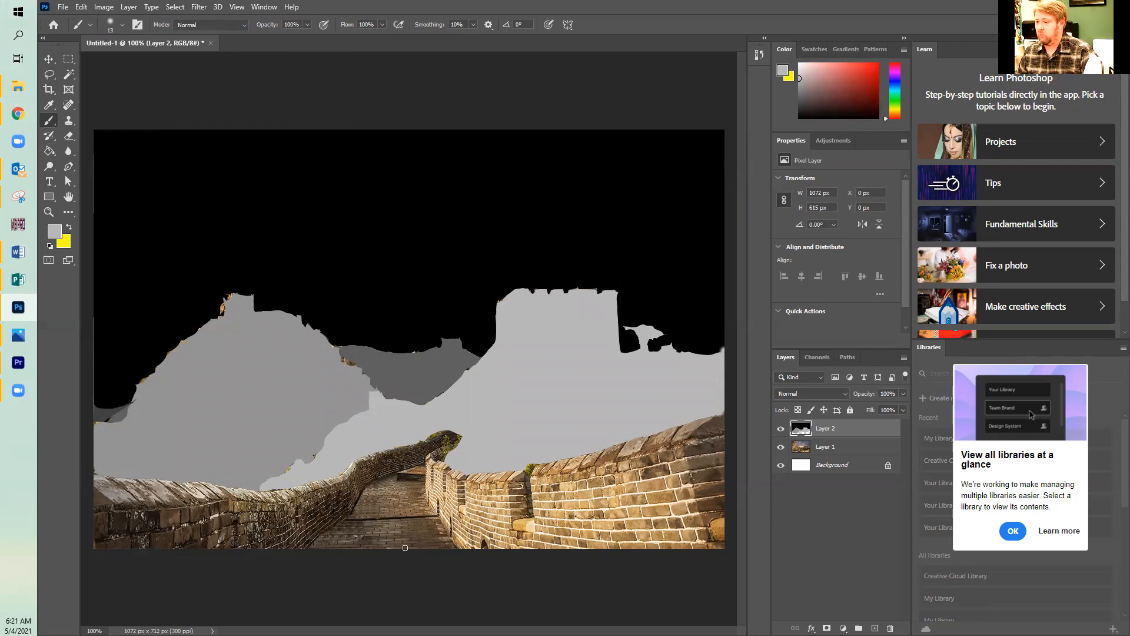
# Select the unfilled wall and path area with the Magic Wand while Layer 1 is hidden, and swap to showing Layer 1 without Layer 2.
pyautogui.click(41, 60)
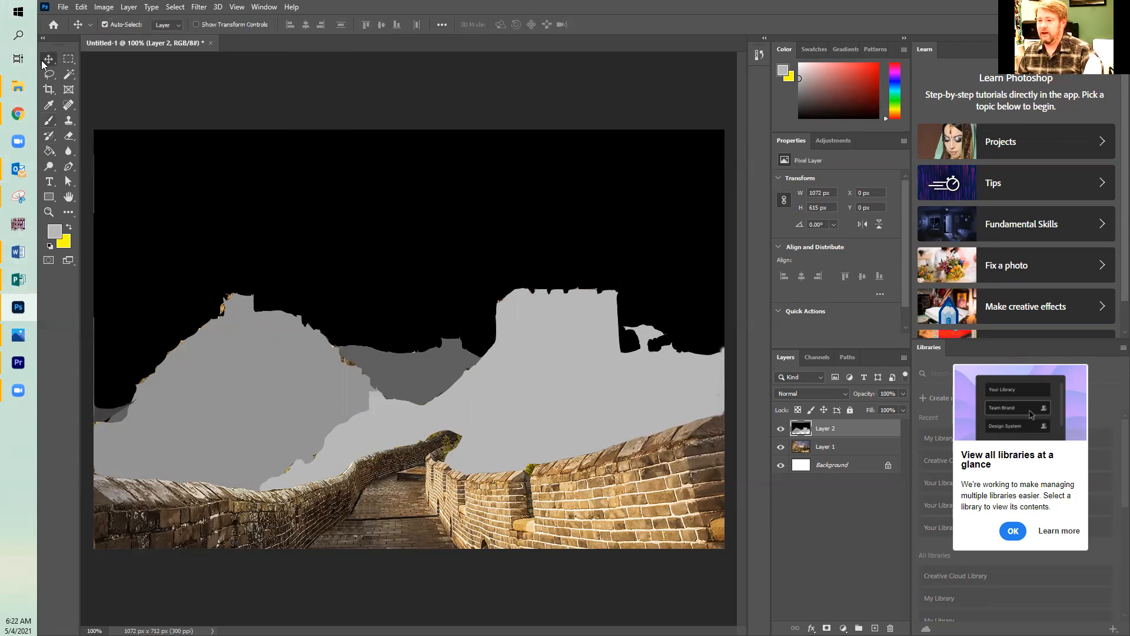
pyautogui.click(67, 74)
pyautogui.click(781, 446)
pyautogui.click(354, 504)
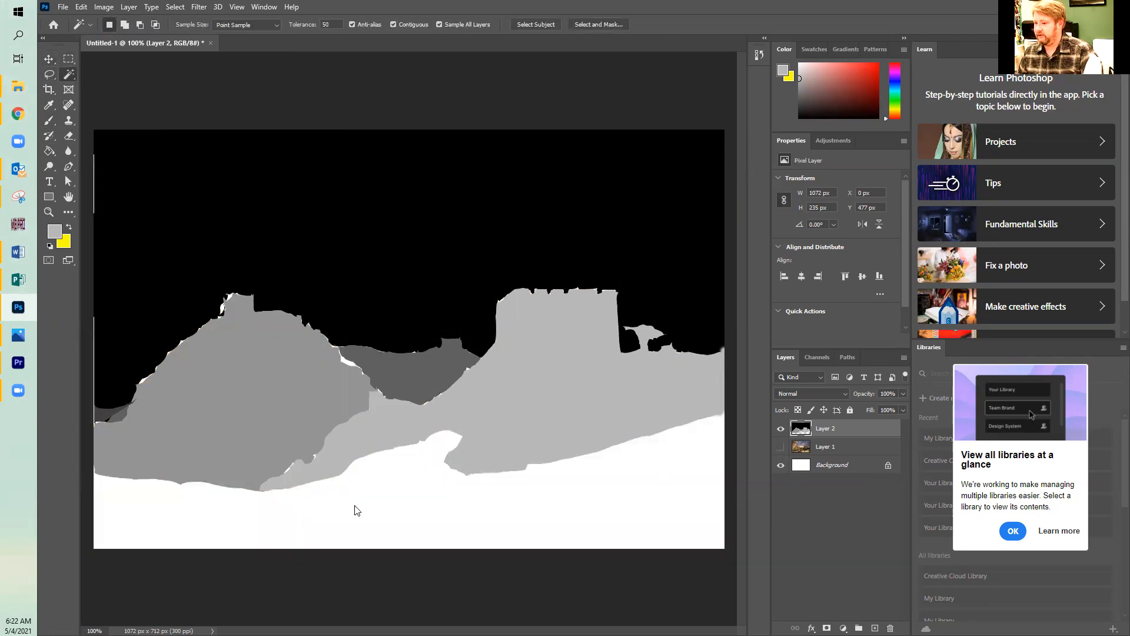
pyautogui.click(174, 6)
pyautogui.click(708, 380)
pyautogui.click(782, 429)
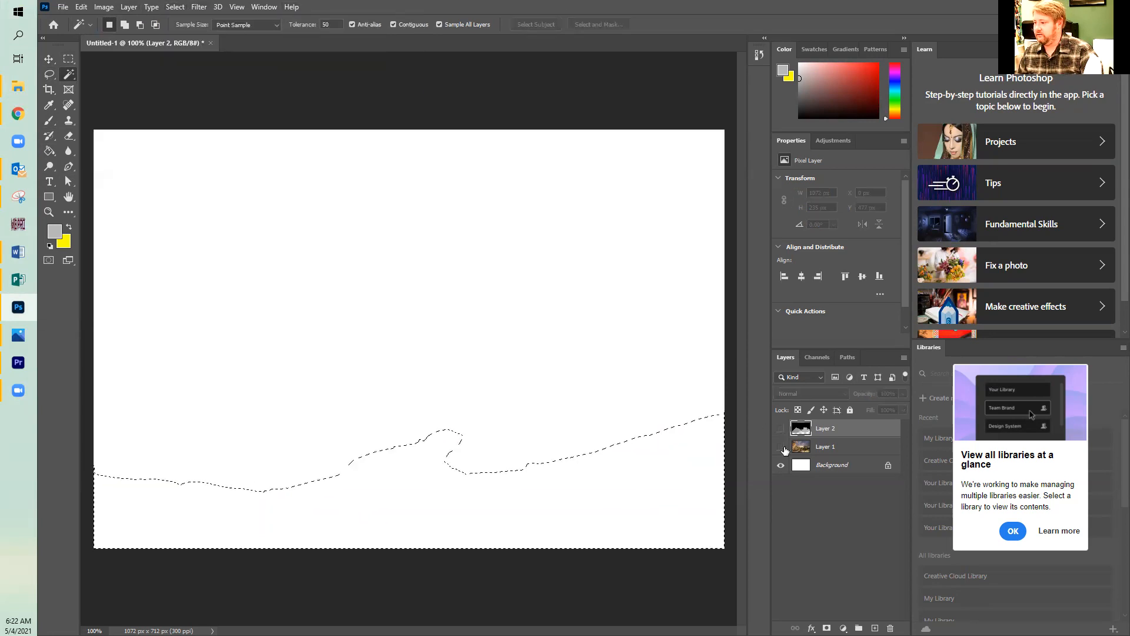
pyautogui.click(781, 444)
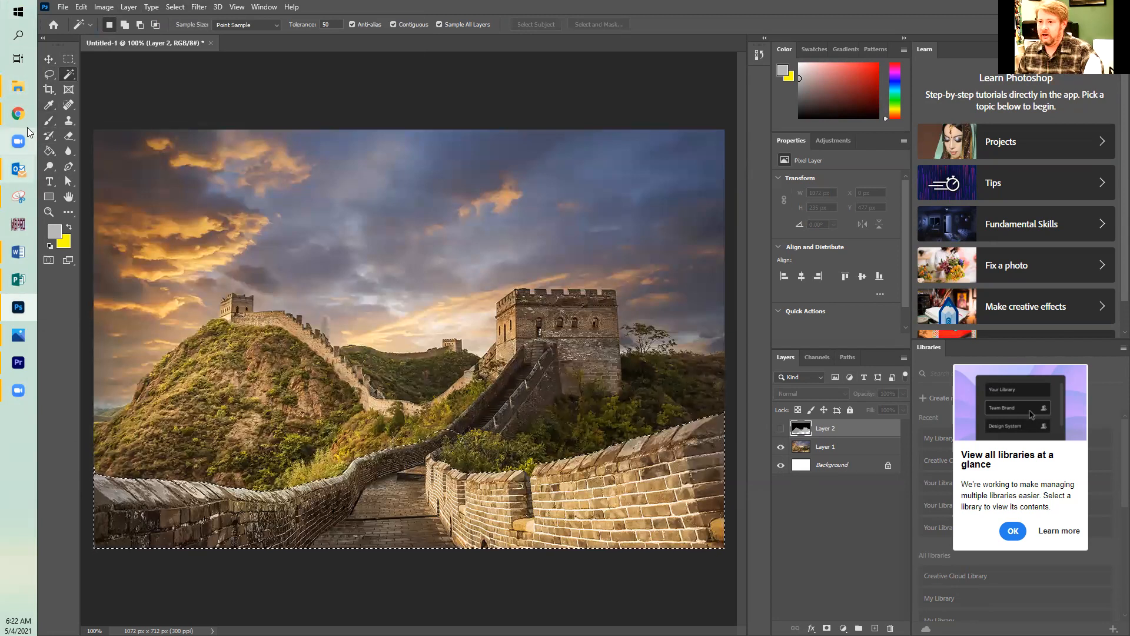
# Activate the Gradient tool and set the background color to white ffffff.
pyautogui.click(49, 150)
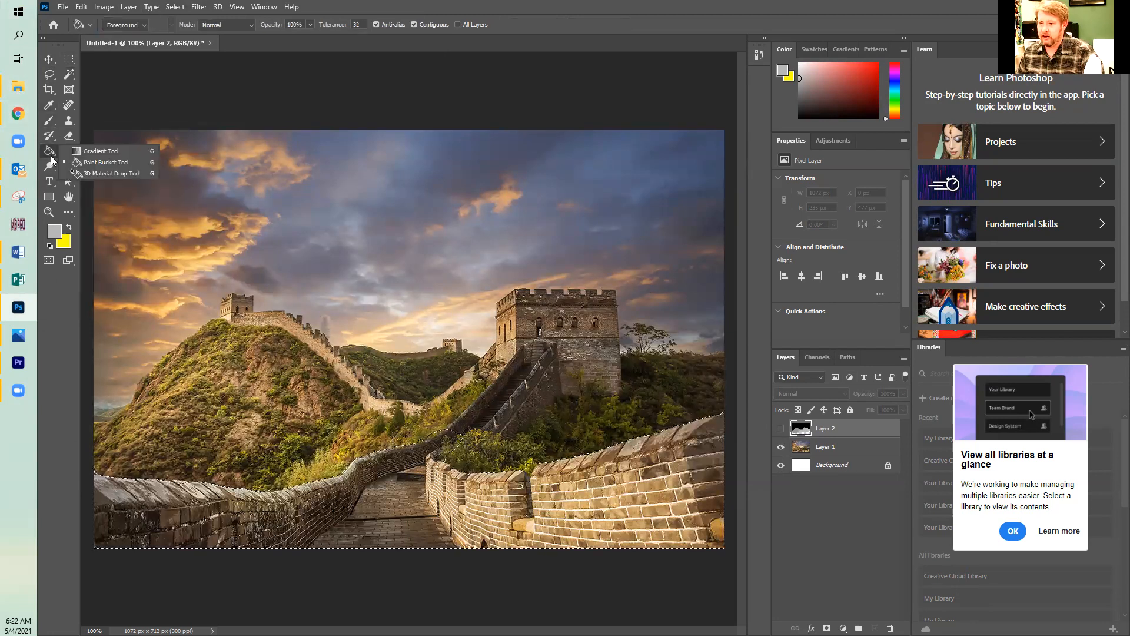
pyautogui.click(114, 153)
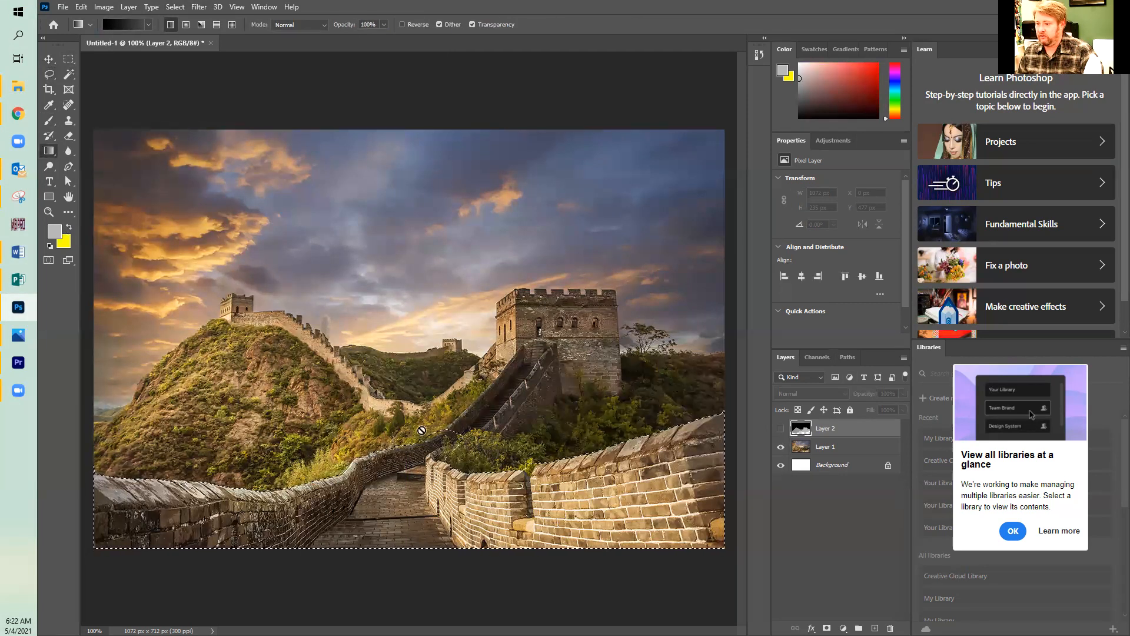
pyautogui.click(63, 241)
pyautogui.moveTo(465, 388); pyautogui.dragTo(295, 216)
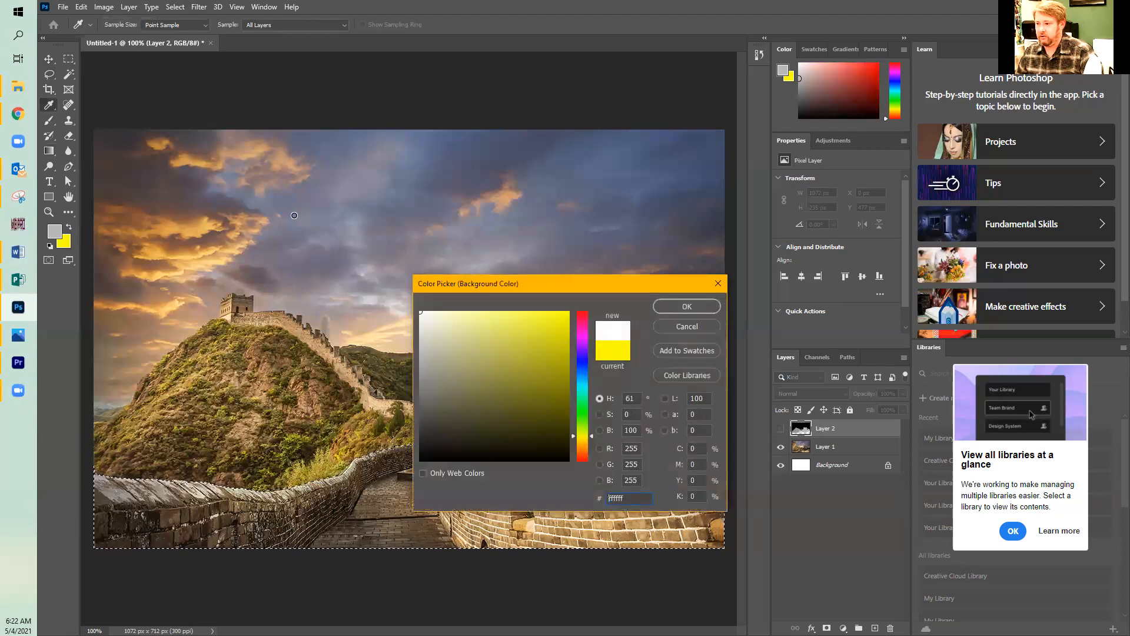
pyautogui.click(683, 306)
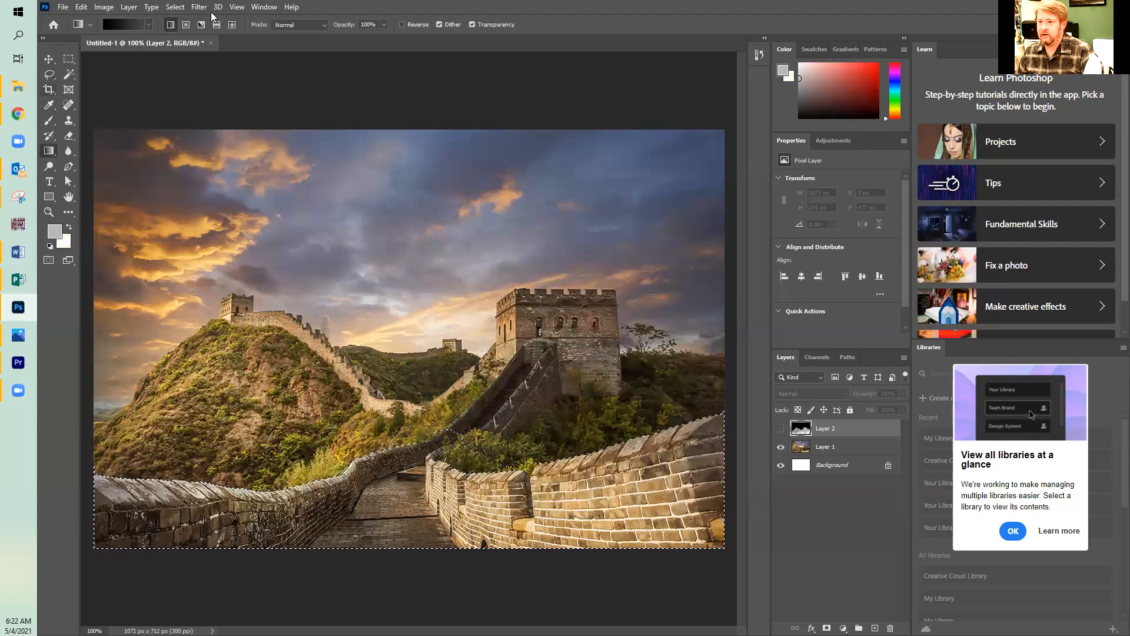
# Choose the first Basics gradient preset, running from foreground to background, and swap the colors so that white is the foreground.
pyautogui.click(148, 24)
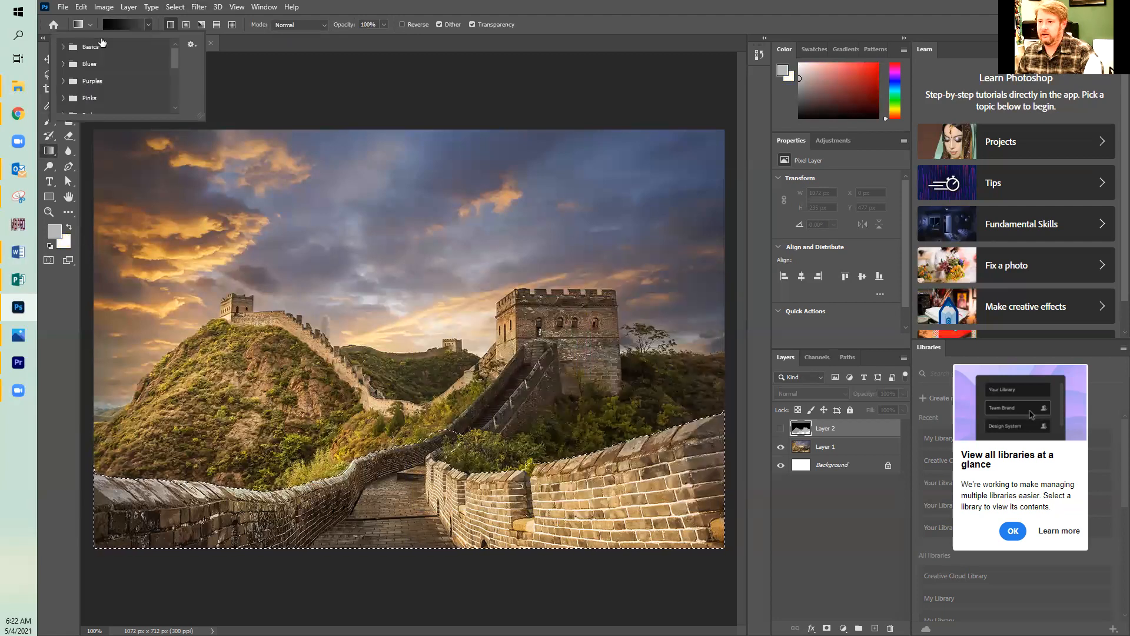
pyautogui.click(62, 47)
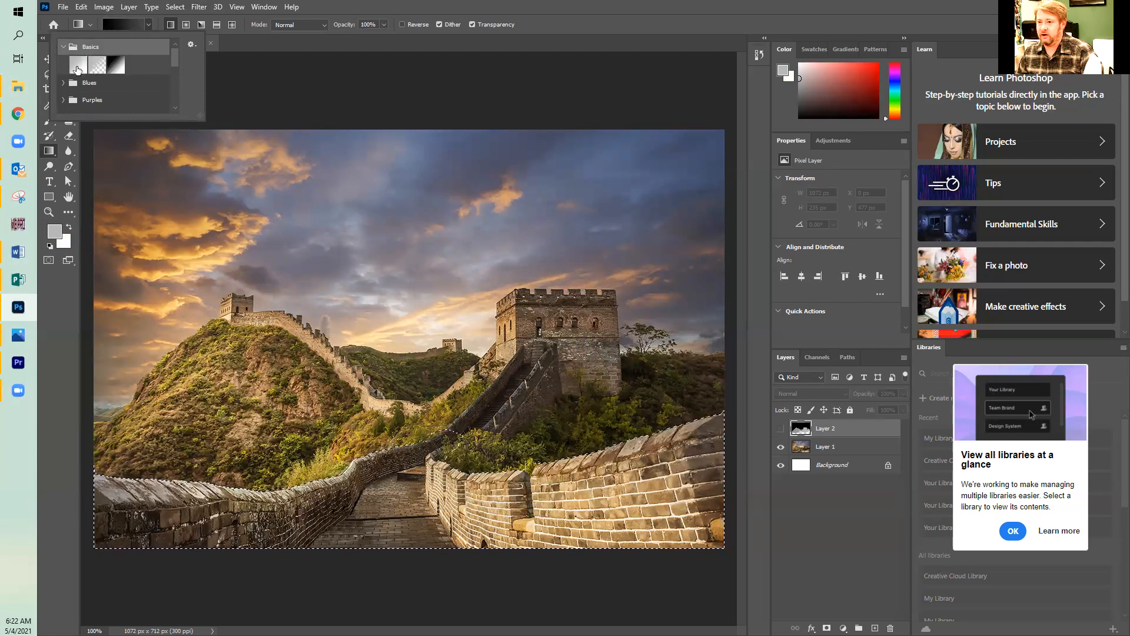
pyautogui.click(78, 65)
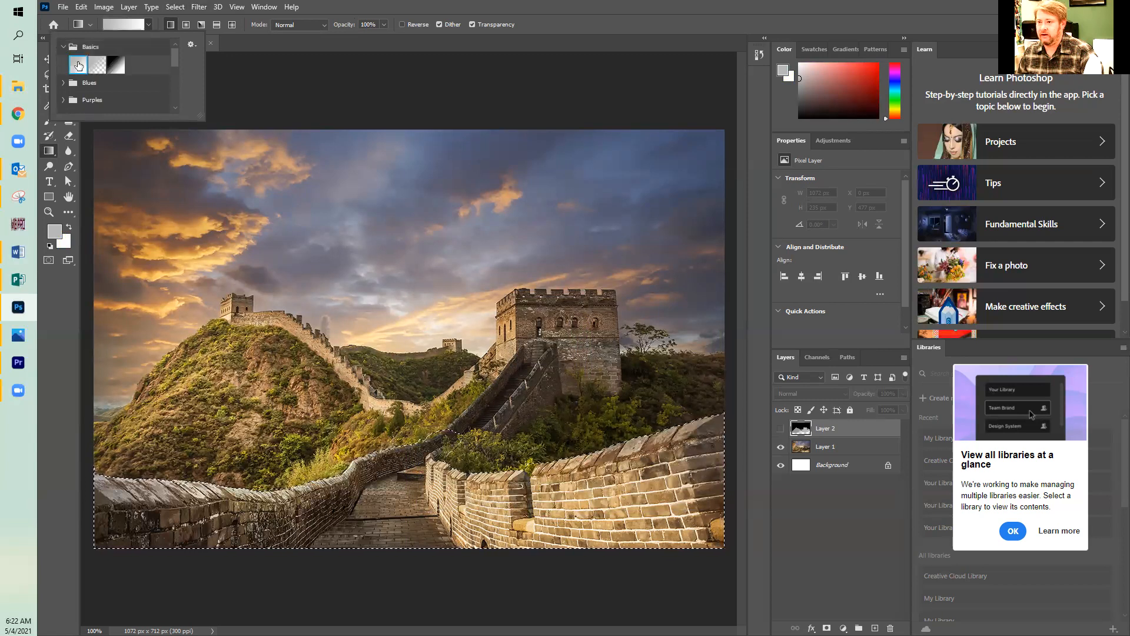
pyautogui.click(389, 36)
pyautogui.click(70, 226)
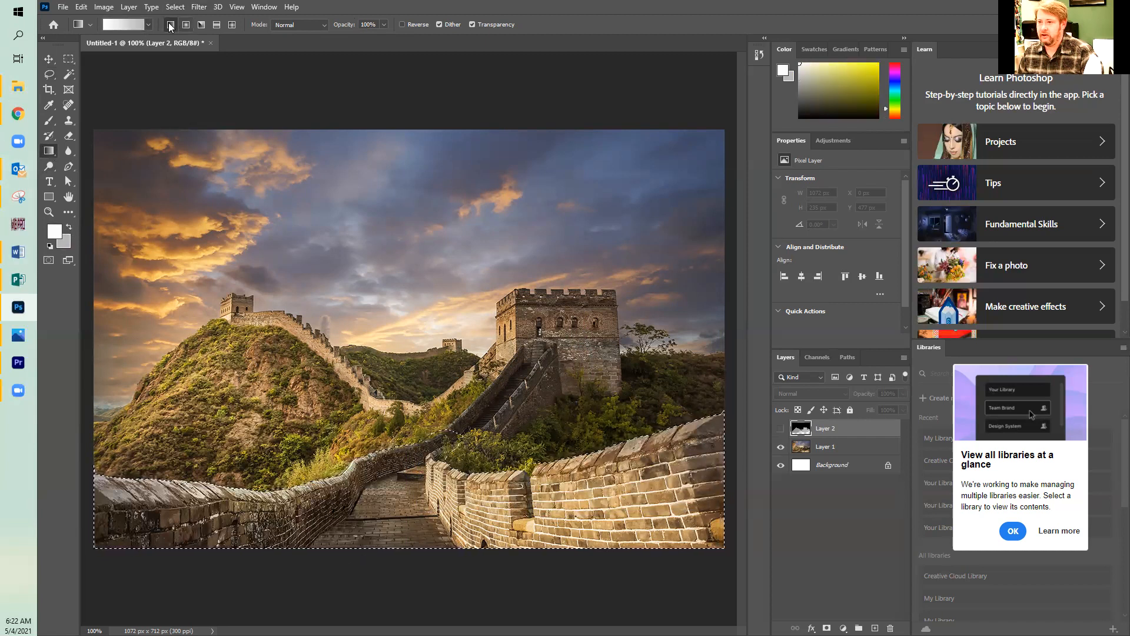
# Show Layer 2, fill the selected wall and path area with a vertical gradient from white below to light grey above, and deselect.
pyautogui.click(781, 429)
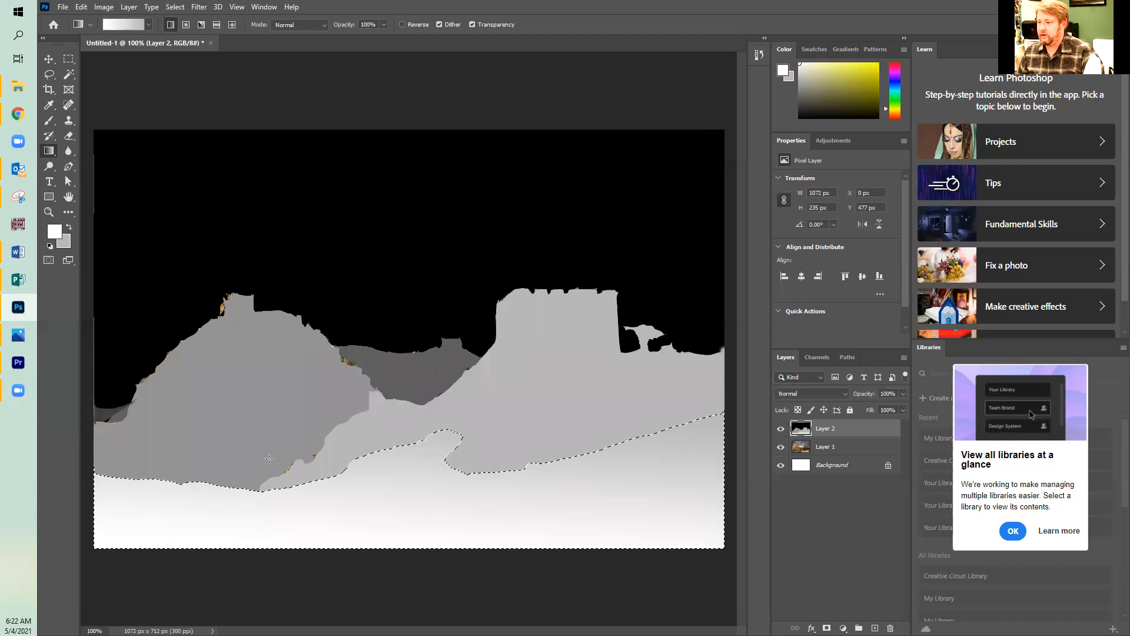
pyautogui.click(198, 10)
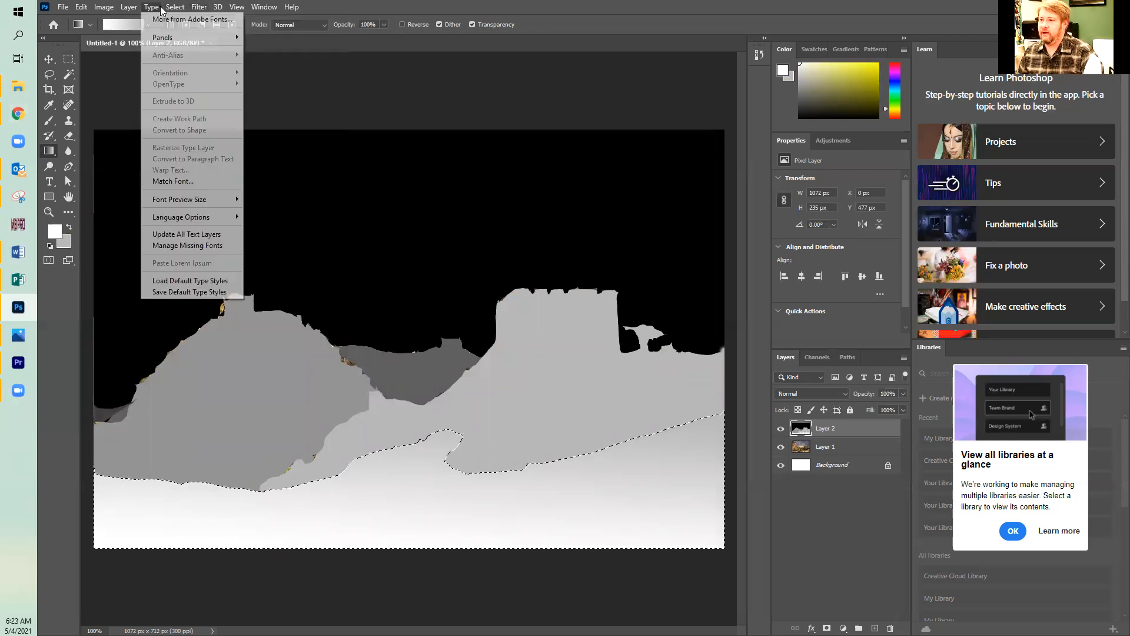
pyautogui.click(179, 33)
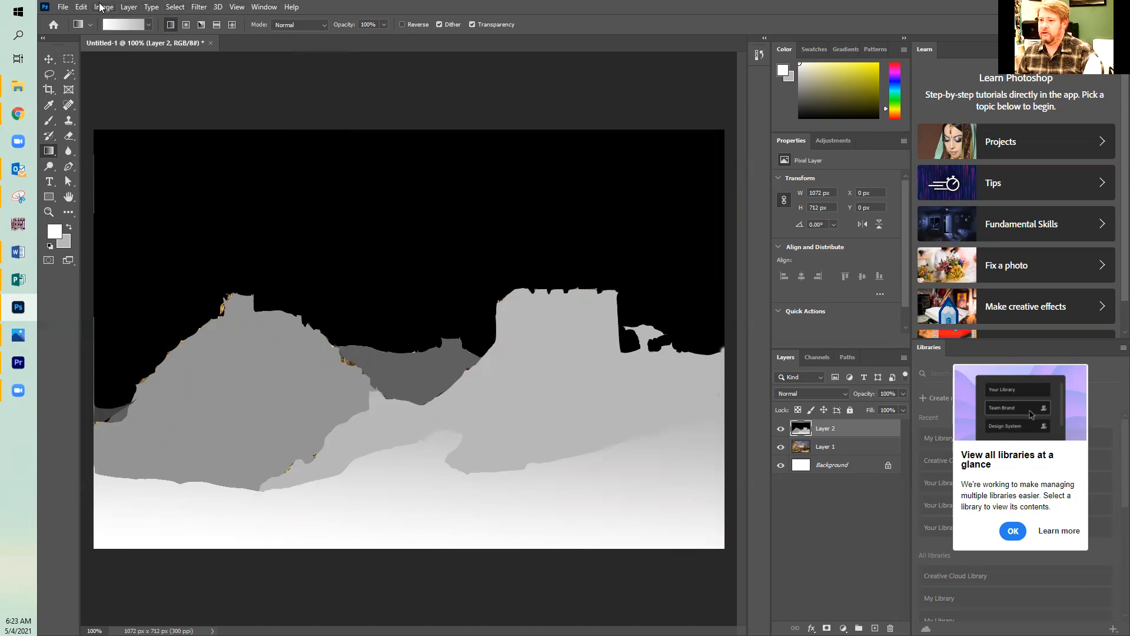
# Apply a Gaussian Blur with a 6.0 pixel radius to Layer 2.
pyautogui.click(200, 7)
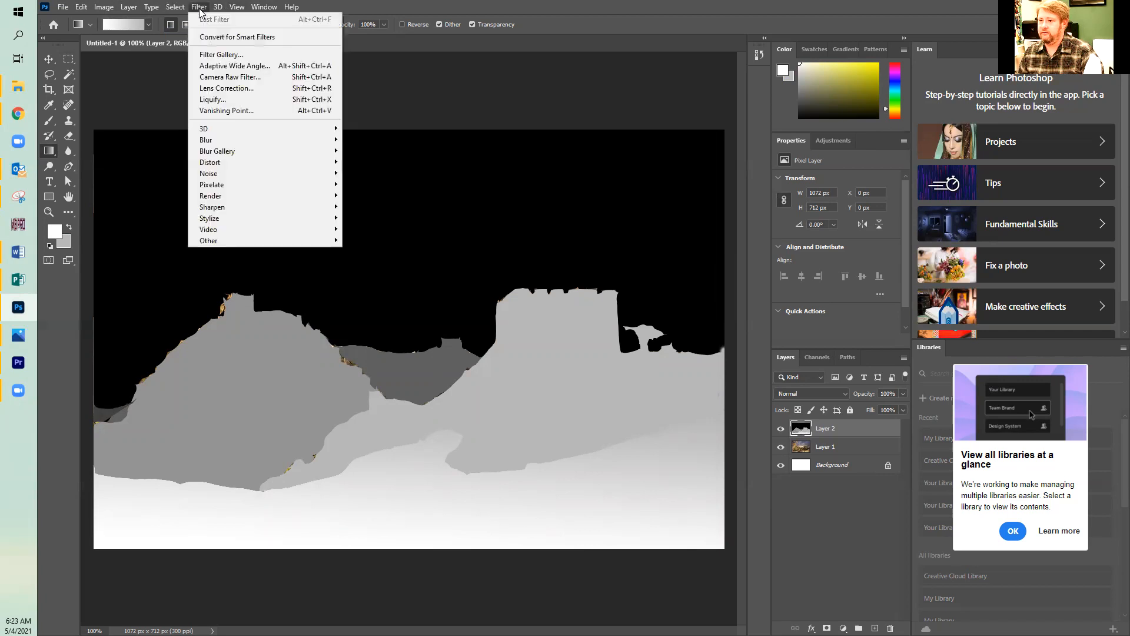
pyautogui.moveTo(216, 142)
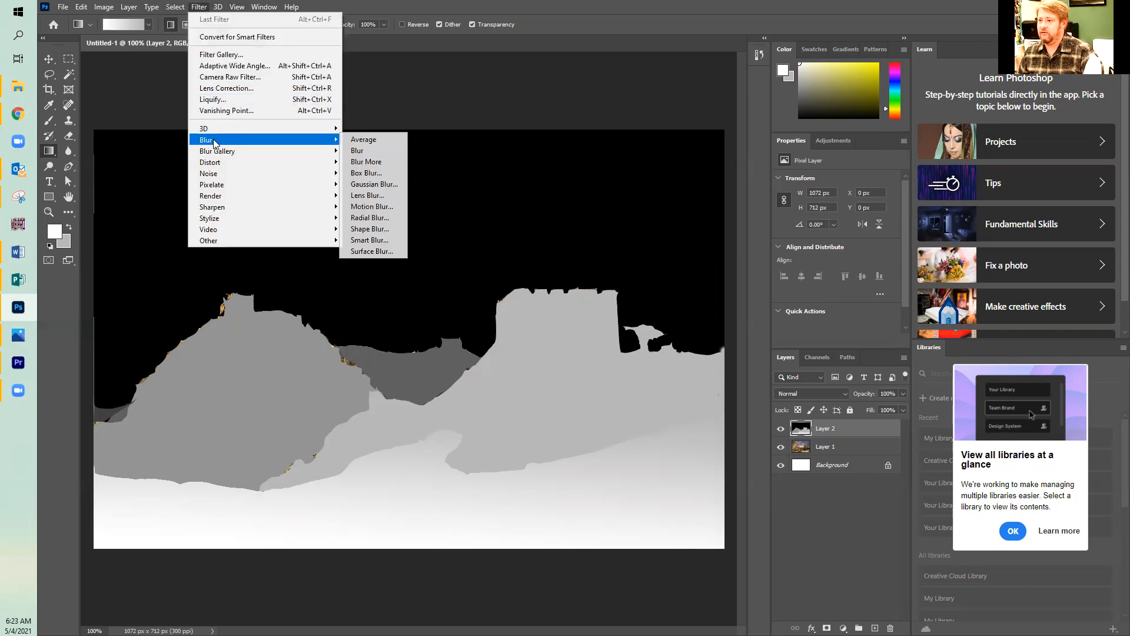
pyautogui.click(365, 184)
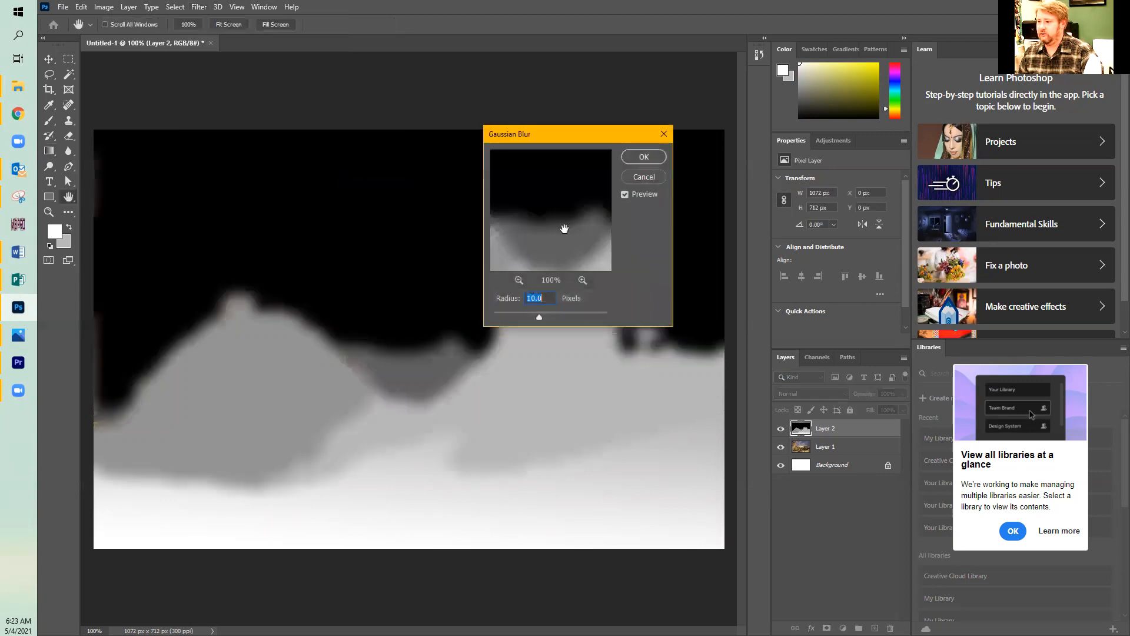
pyautogui.moveTo(539, 316); pyautogui.dragTo(526, 315)
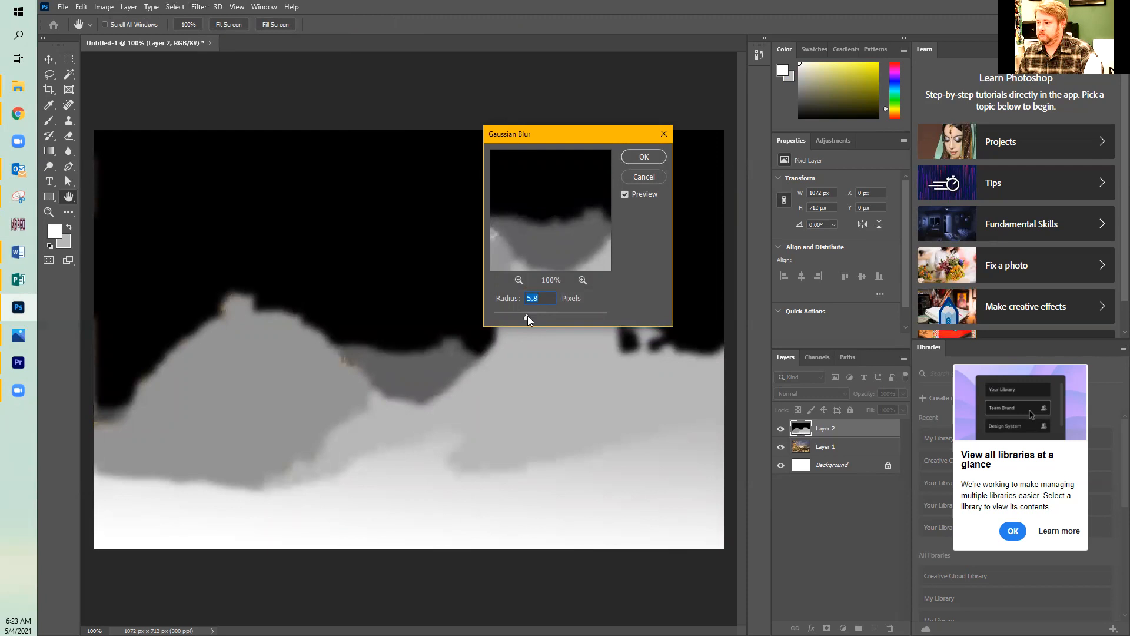
pyautogui.click(640, 157)
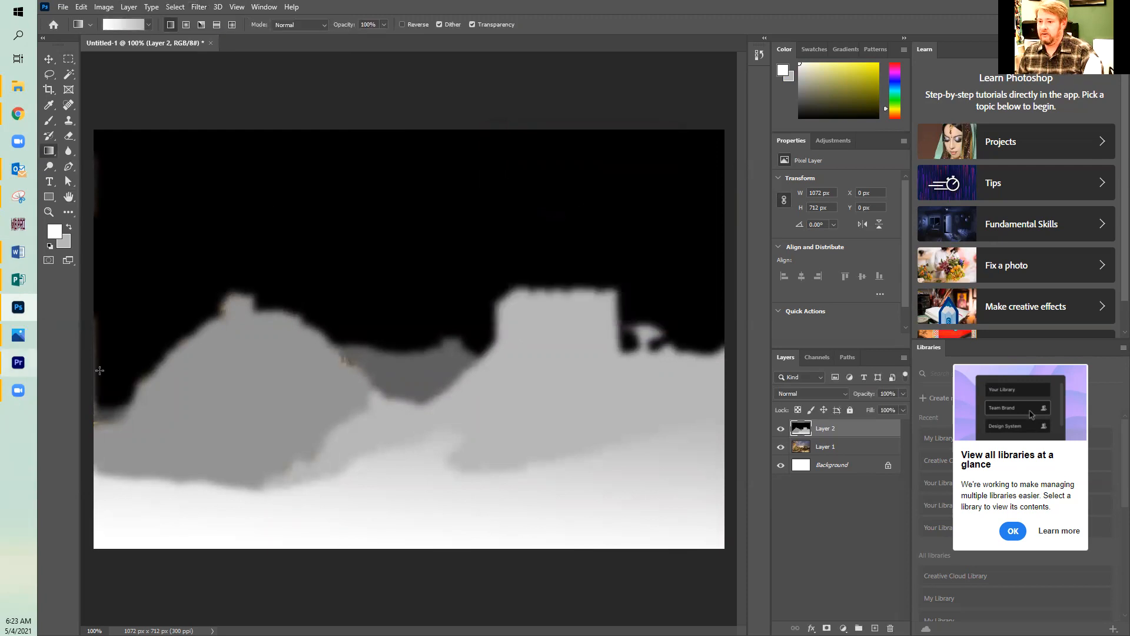
# Sample black from the sky as foreground color and paint over the sky's uneven left edge with an 80 px brush.
pyautogui.click(54, 232)
pyautogui.click(118, 294)
pyautogui.click(687, 306)
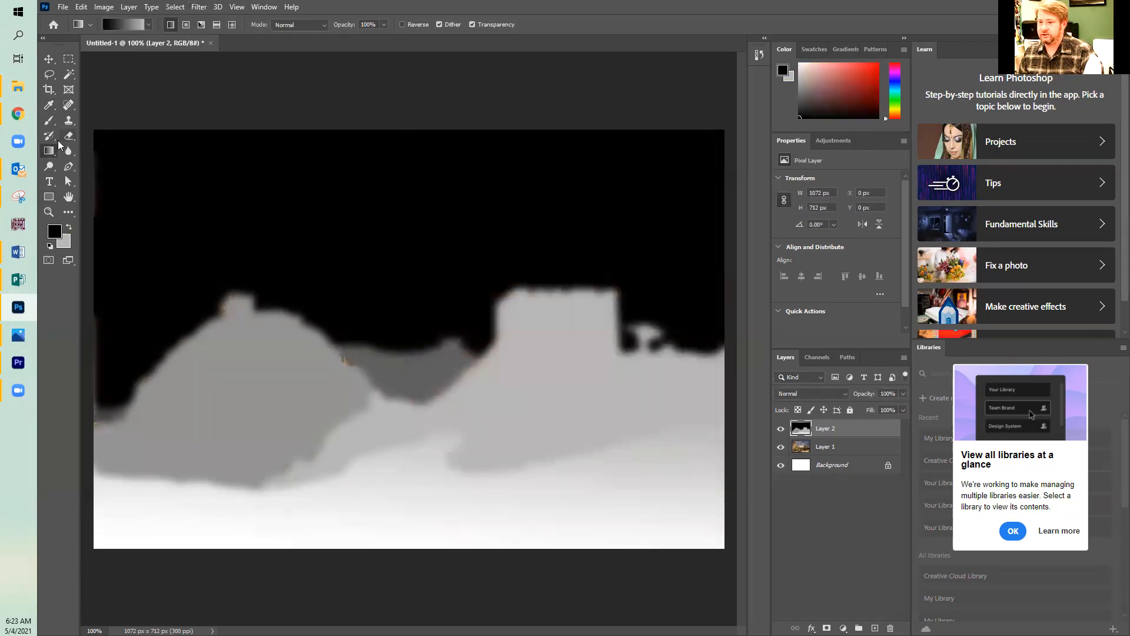
pyautogui.click(50, 120)
pyautogui.press(']')
pyautogui.press(']')
pyautogui.press(']')
pyautogui.press(']')
pyautogui.press(']')
pyautogui.press(']')
pyautogui.press(']')
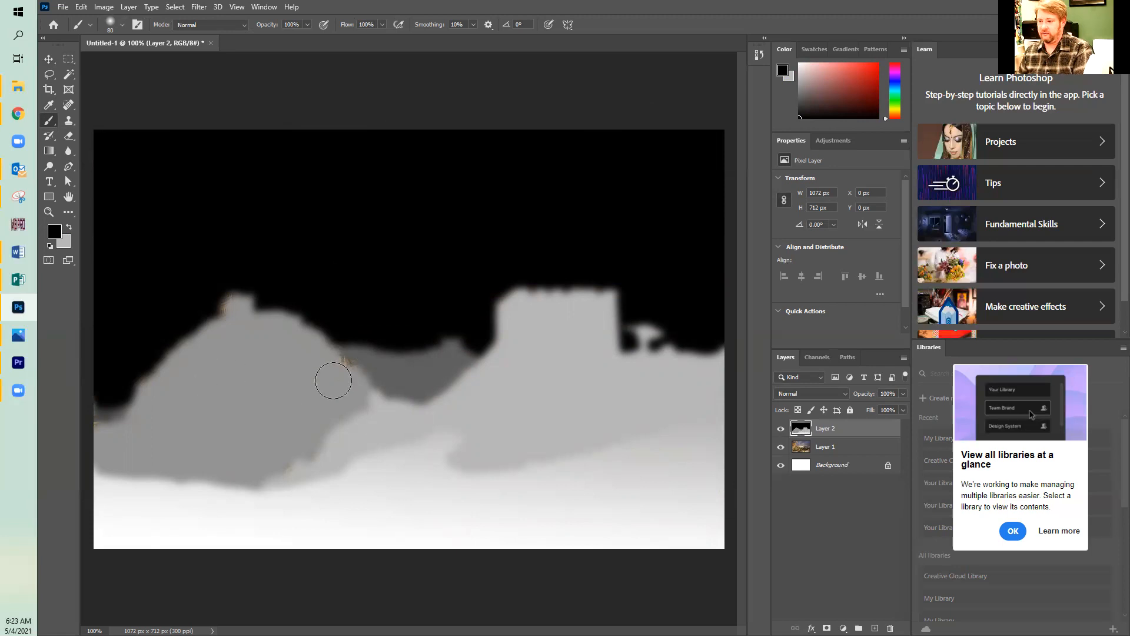
# Sample the hill's grey 939393, make it the foreground color, and paint over the orange specks on the hill's right slope.
pyautogui.click(69, 246)
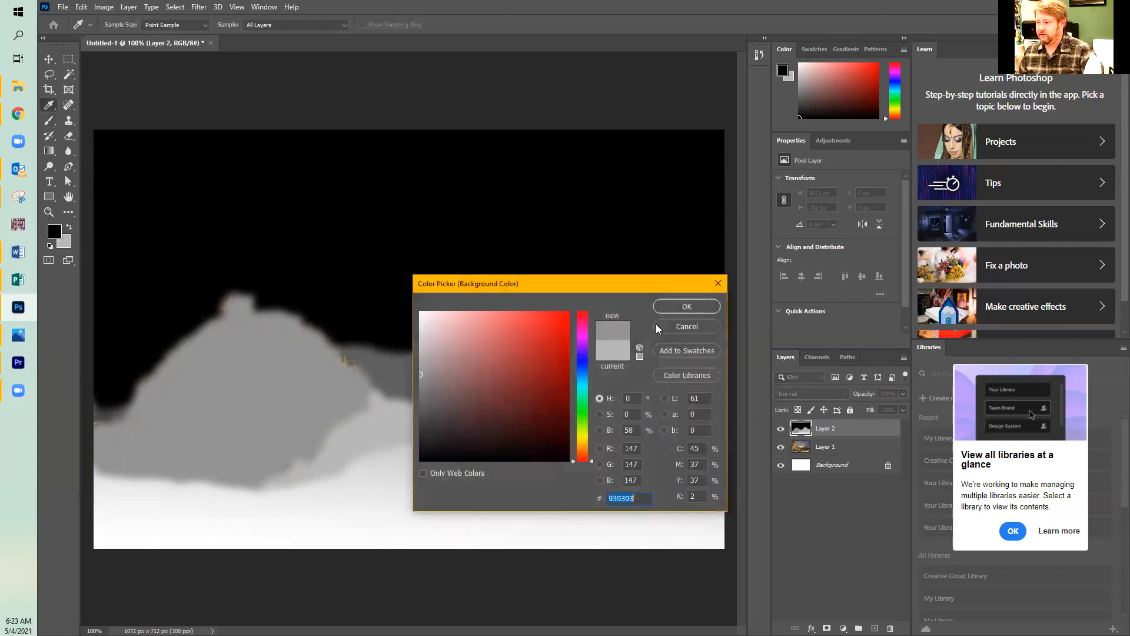
pyautogui.click(683, 308)
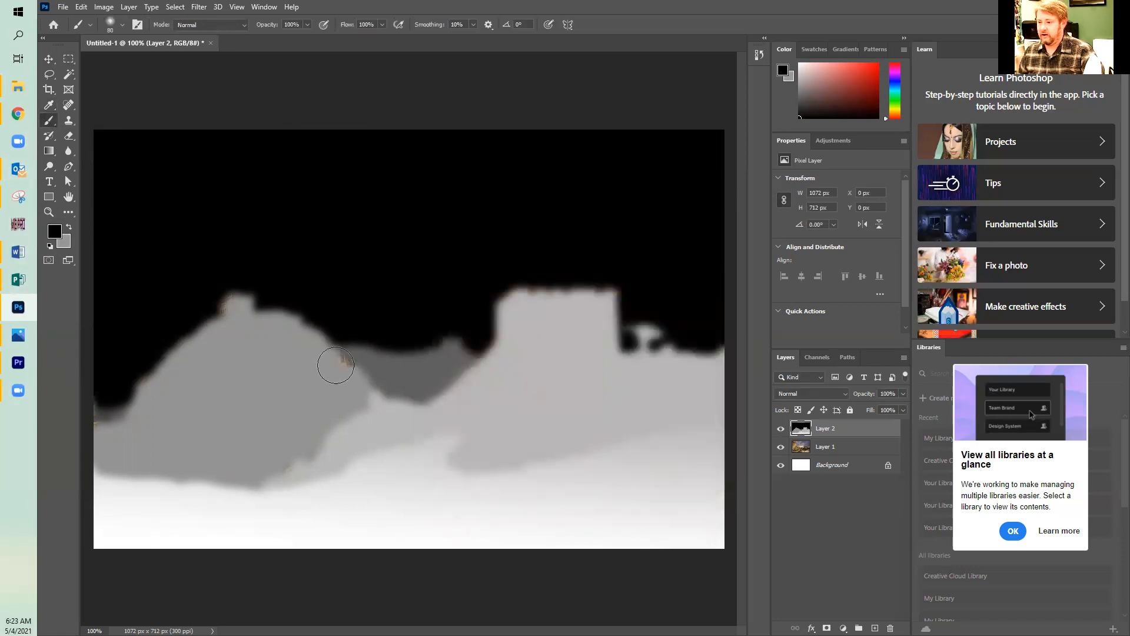
pyautogui.click(335, 370)
pyautogui.hotkey('ctrl', 'z')
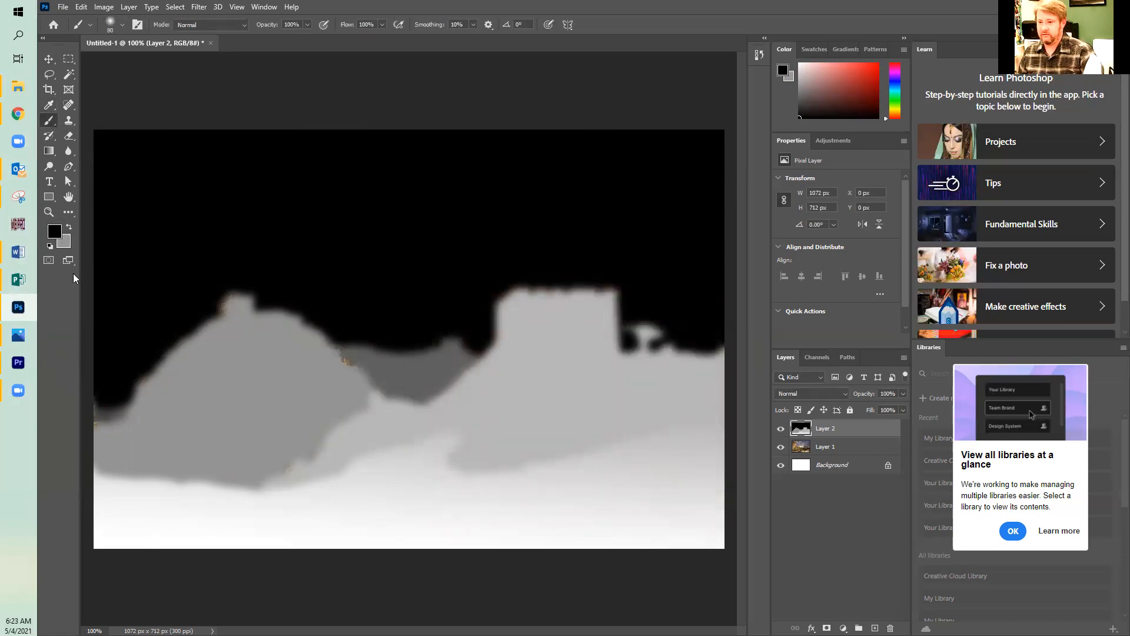
pyautogui.click(68, 228)
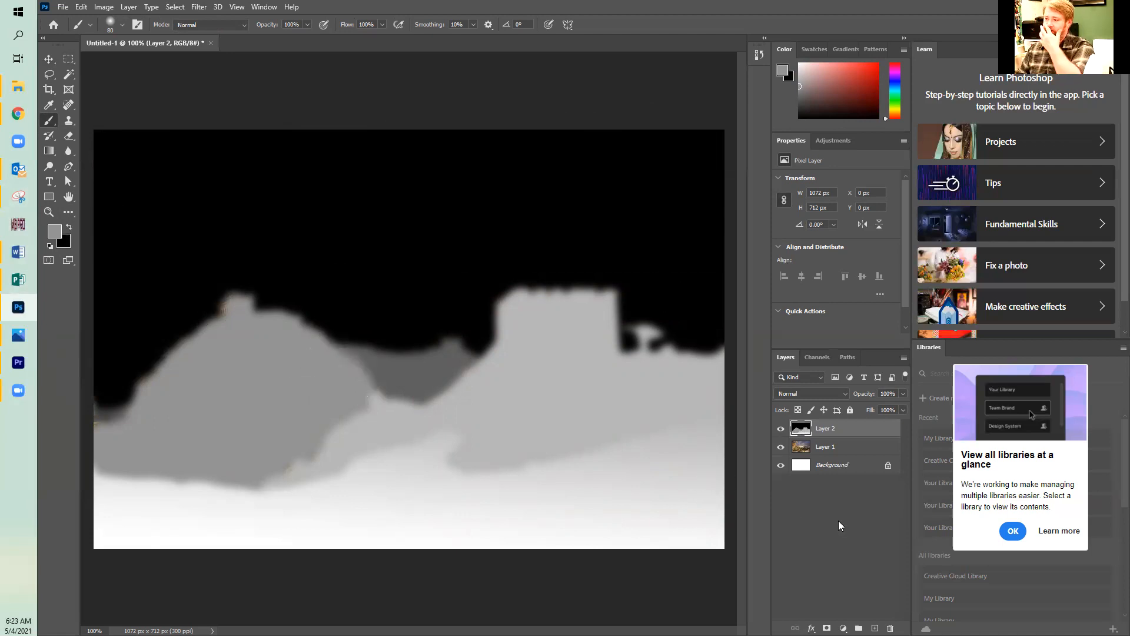
# Save the document on the computer in Documents as a Photoshop file named "greatwall - depth" with Maximize Compatibility on.
pyautogui.click(63, 8)
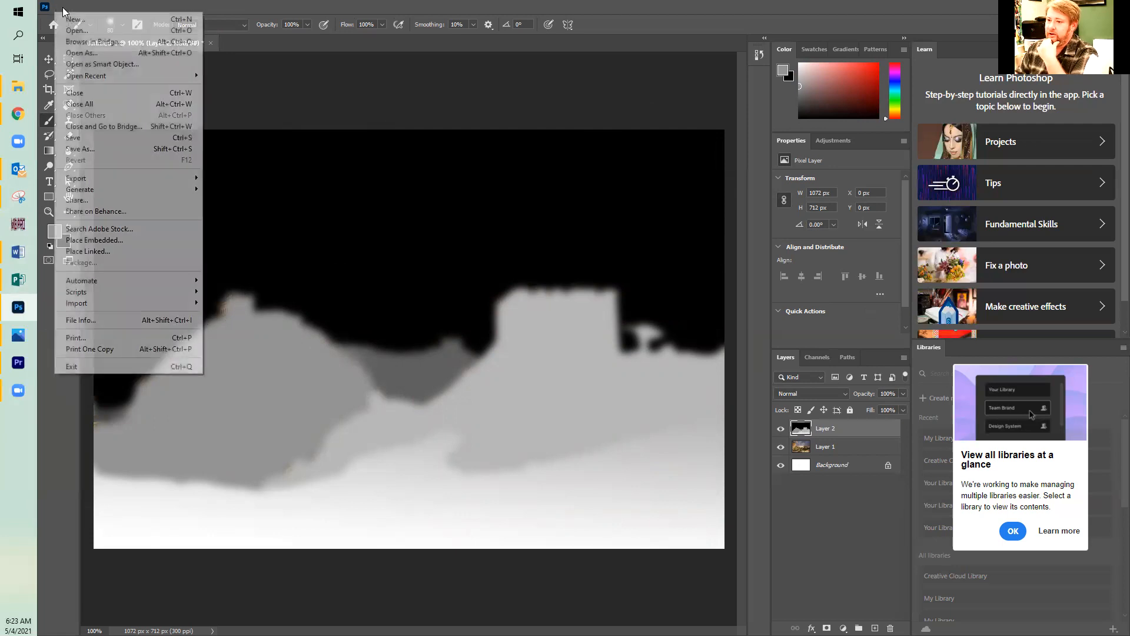
pyautogui.click(83, 149)
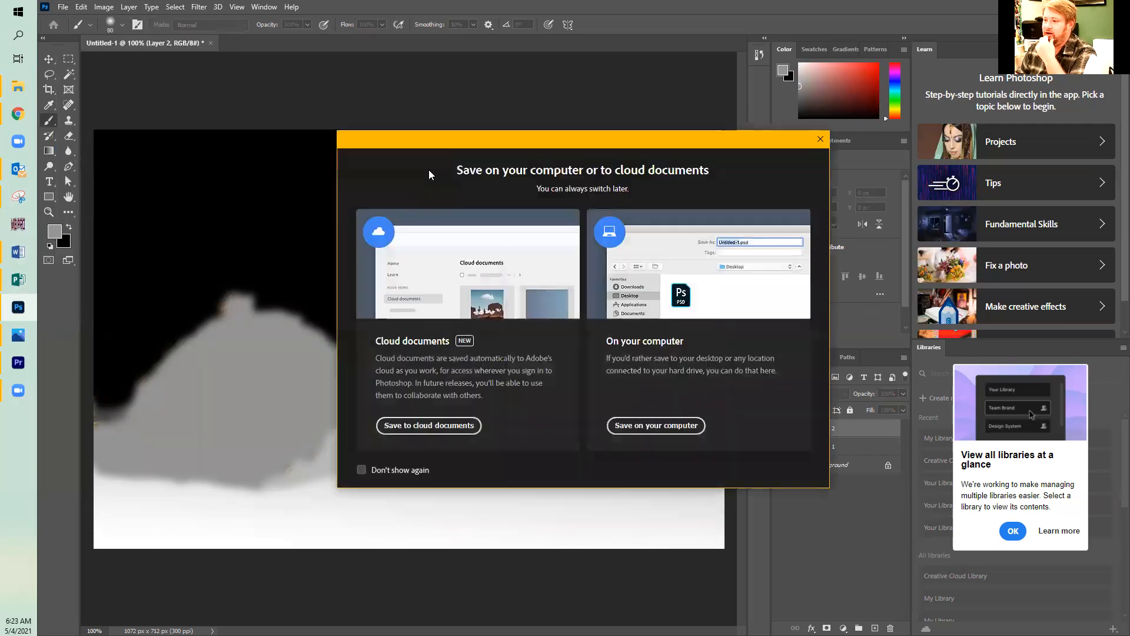
pyautogui.click(669, 428)
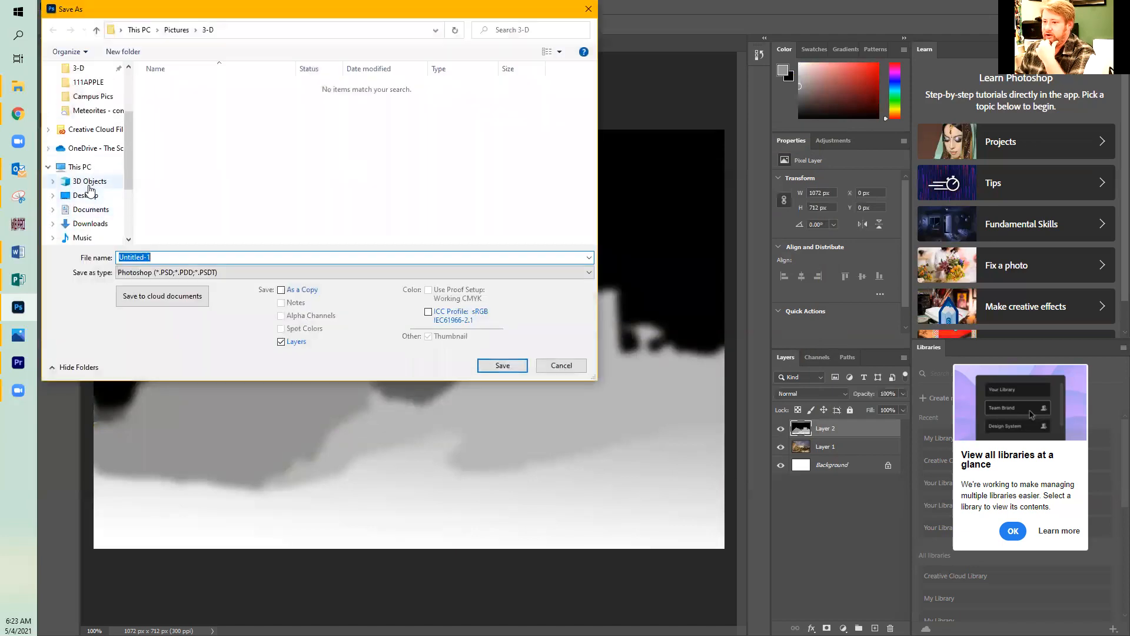
pyautogui.click(97, 211)
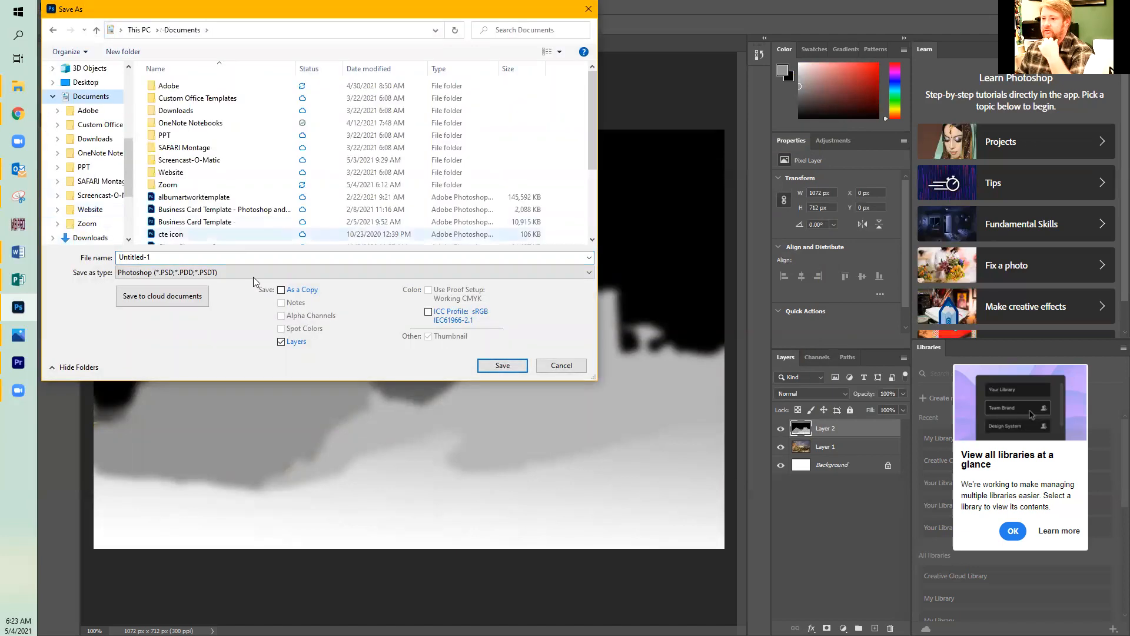
pyautogui.doubleClick(147, 256)
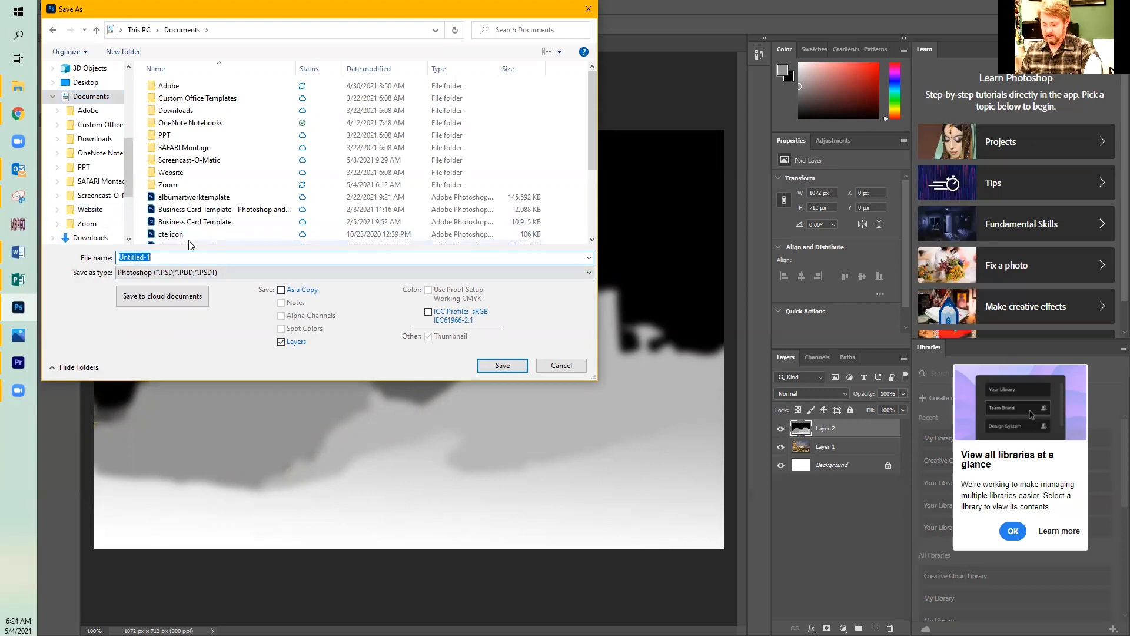
pyautogui.write('gra')
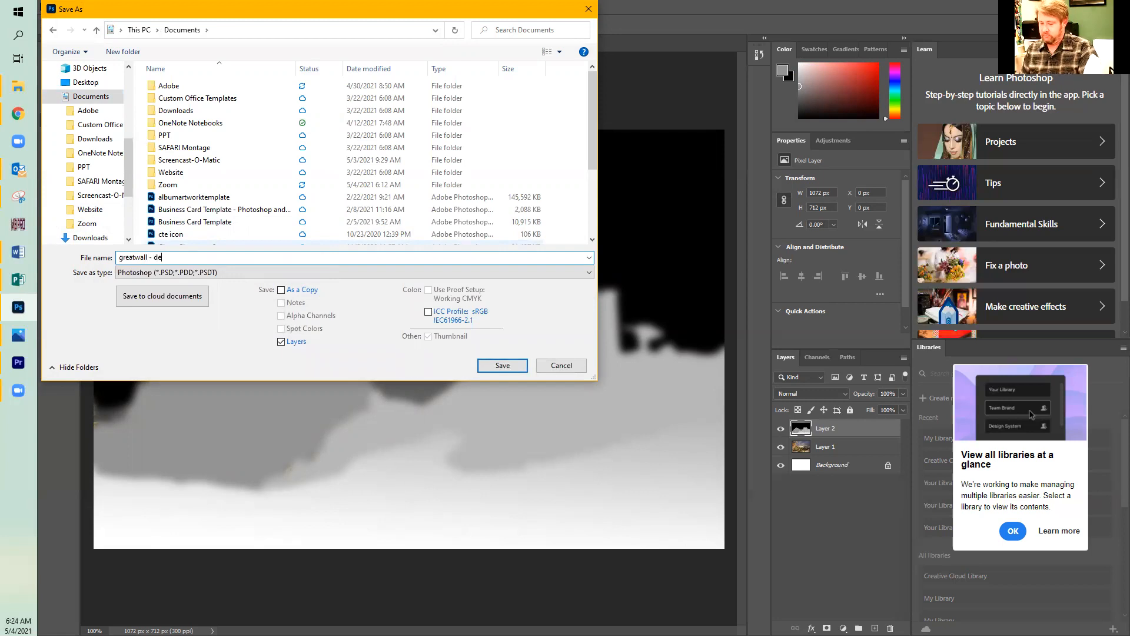
pyautogui.write('atwall - depth')
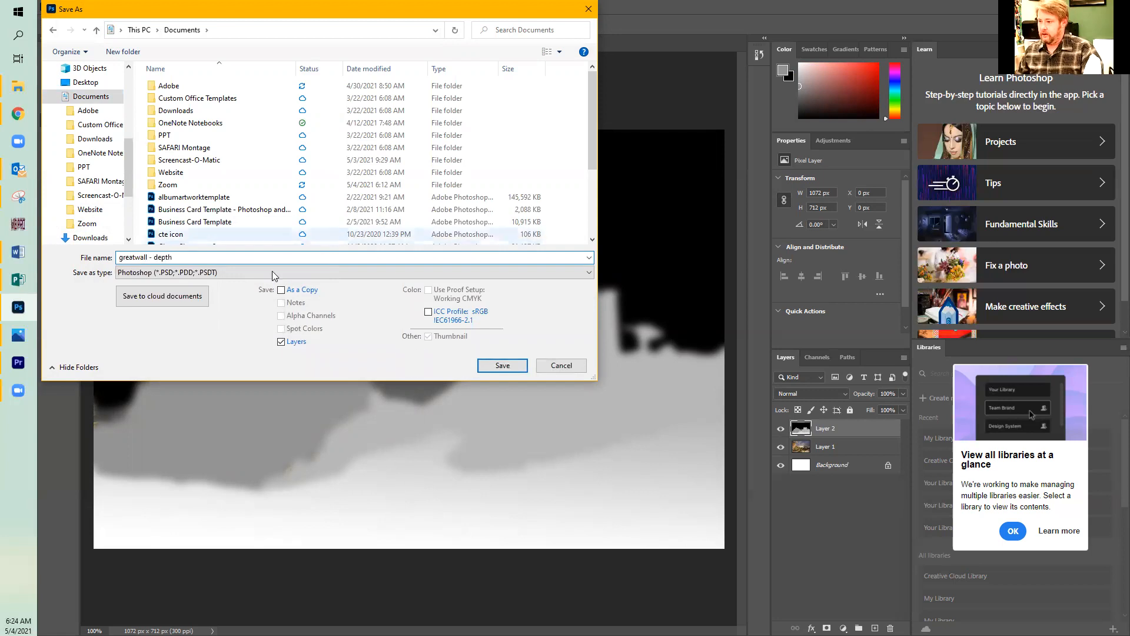
pyautogui.click(502, 364)
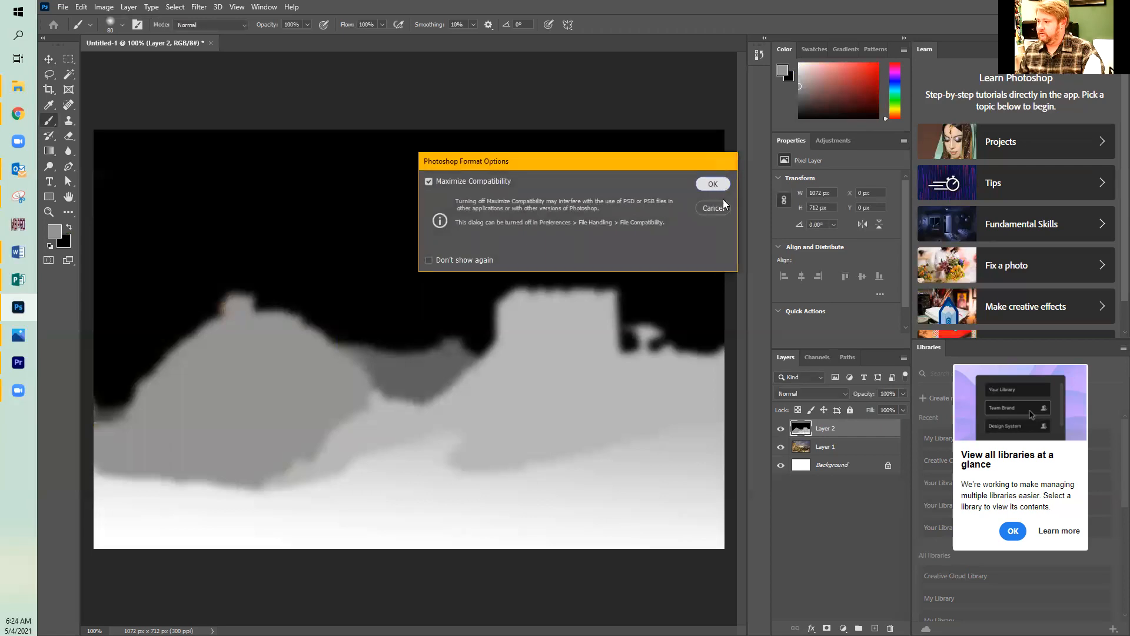
pyautogui.click(714, 185)
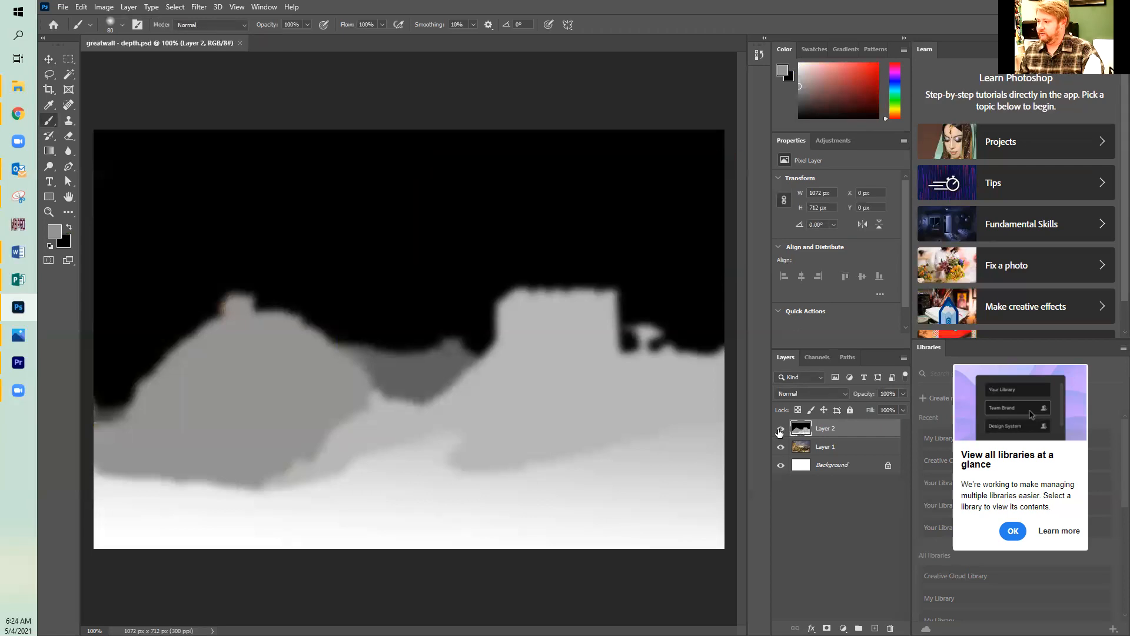
# Hide Layer 2 and duplicate Layer 1 as "Layer 1 copy" in the same document.
pyautogui.click(780, 430)
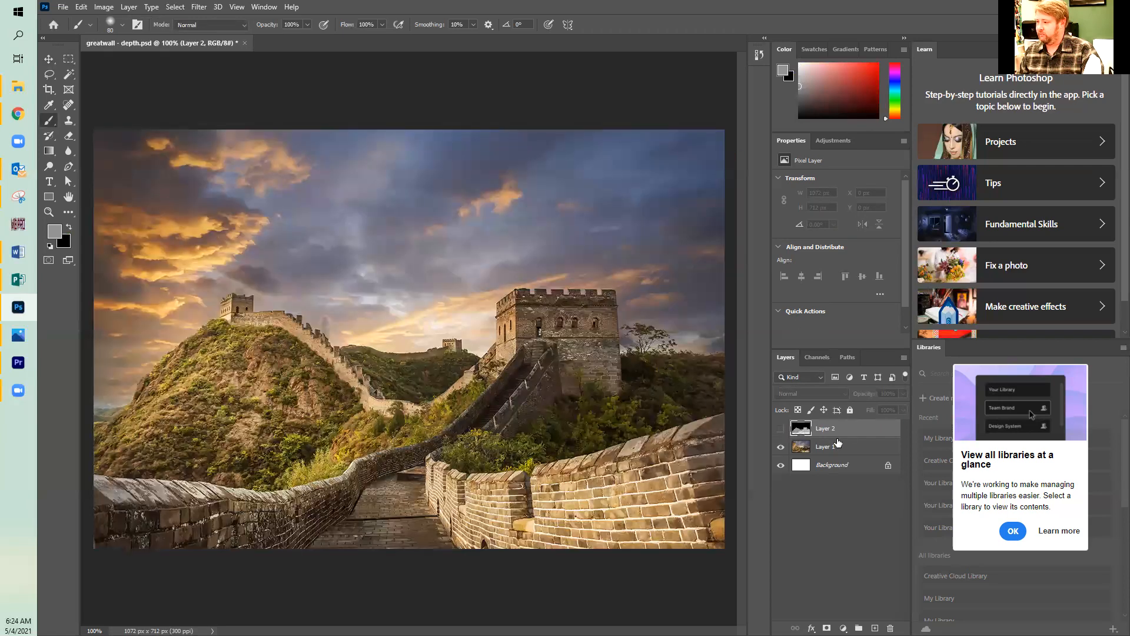
pyautogui.click(825, 450)
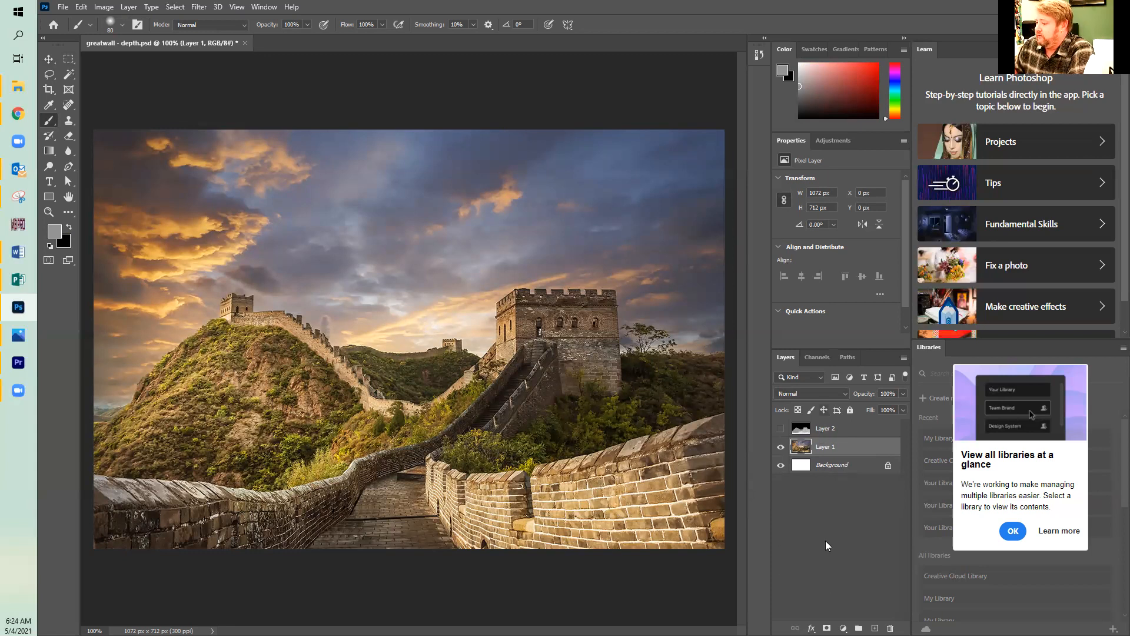
pyautogui.rightClick(833, 446)
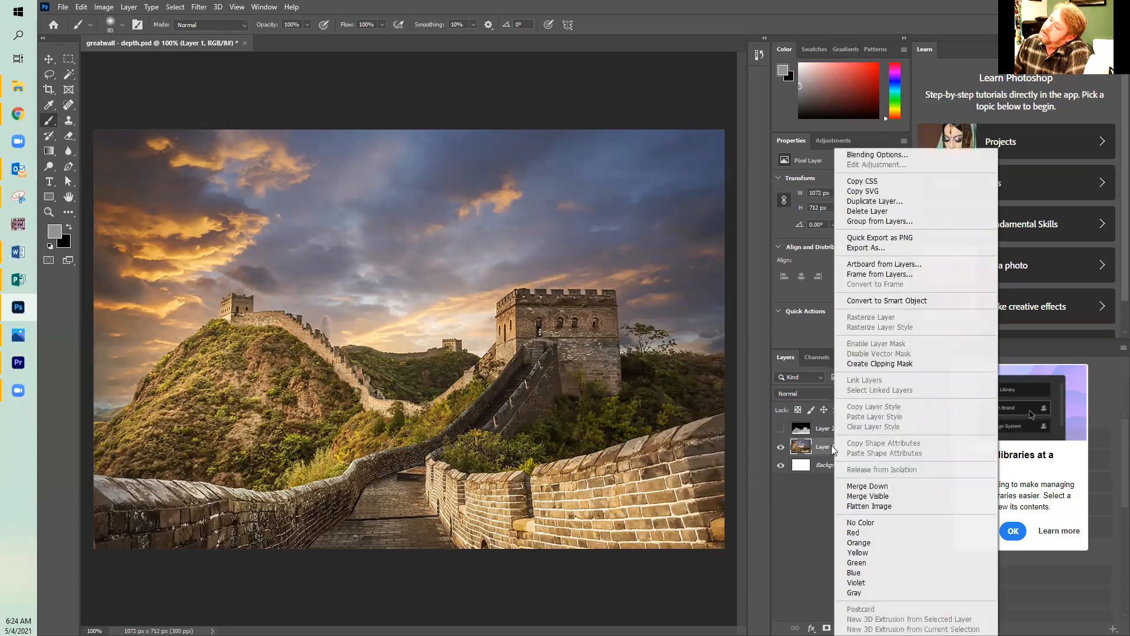
pyautogui.click(905, 202)
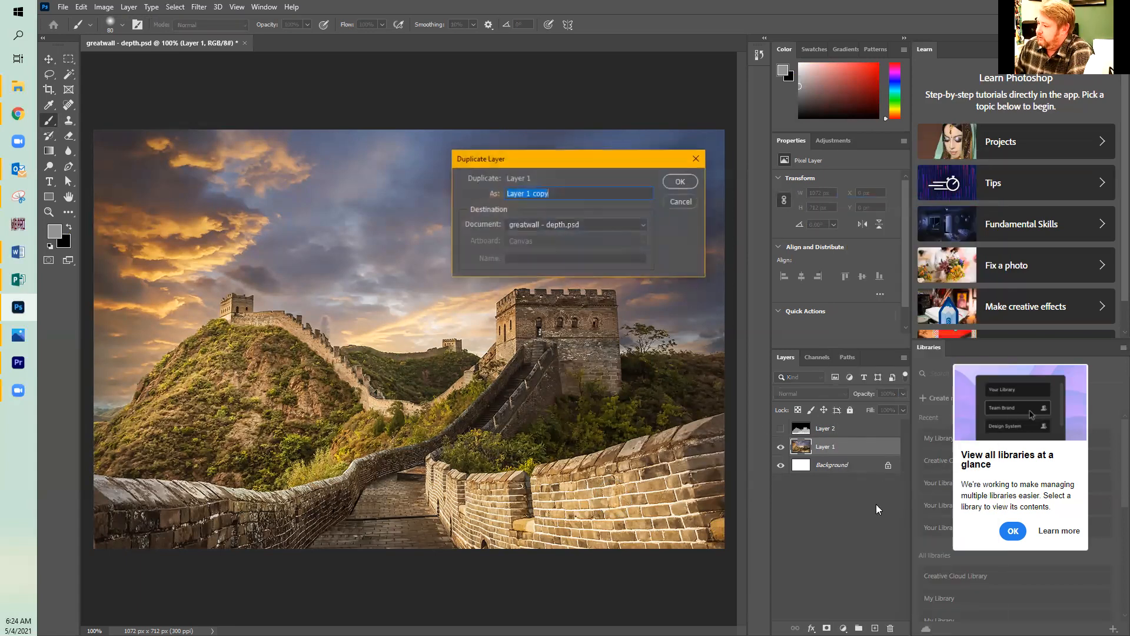
pyautogui.click(679, 184)
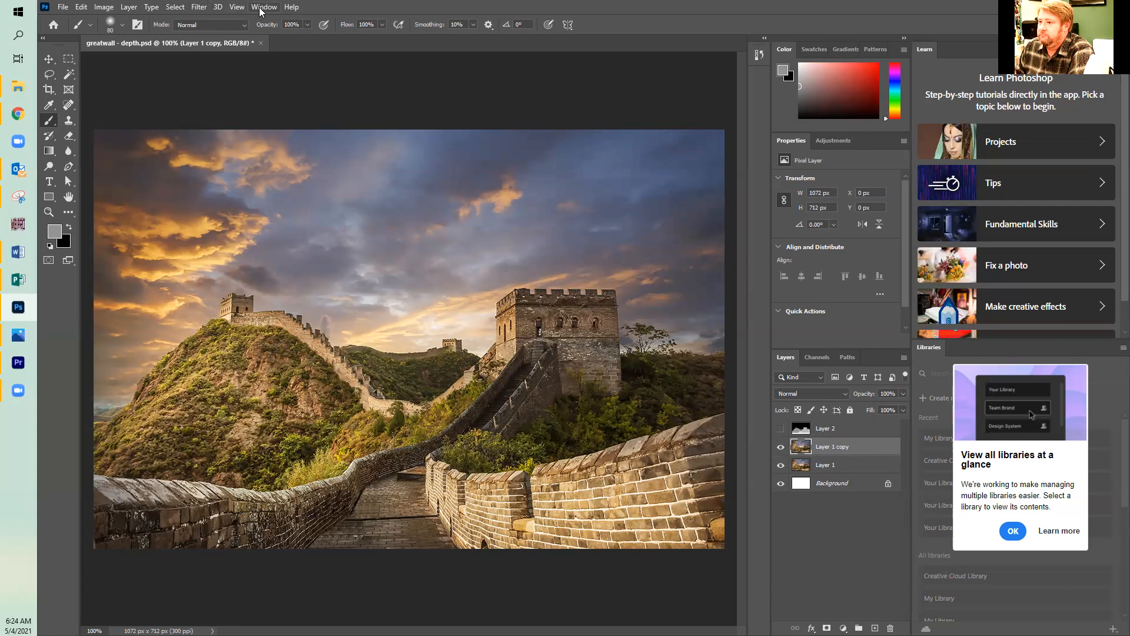
# Start the Displace filter on Layer 1 copy with Horizontal Scale 10, Vertical Scale 0, Stretch To Fit and Repeat Edge Pixels.
pyautogui.click(200, 7)
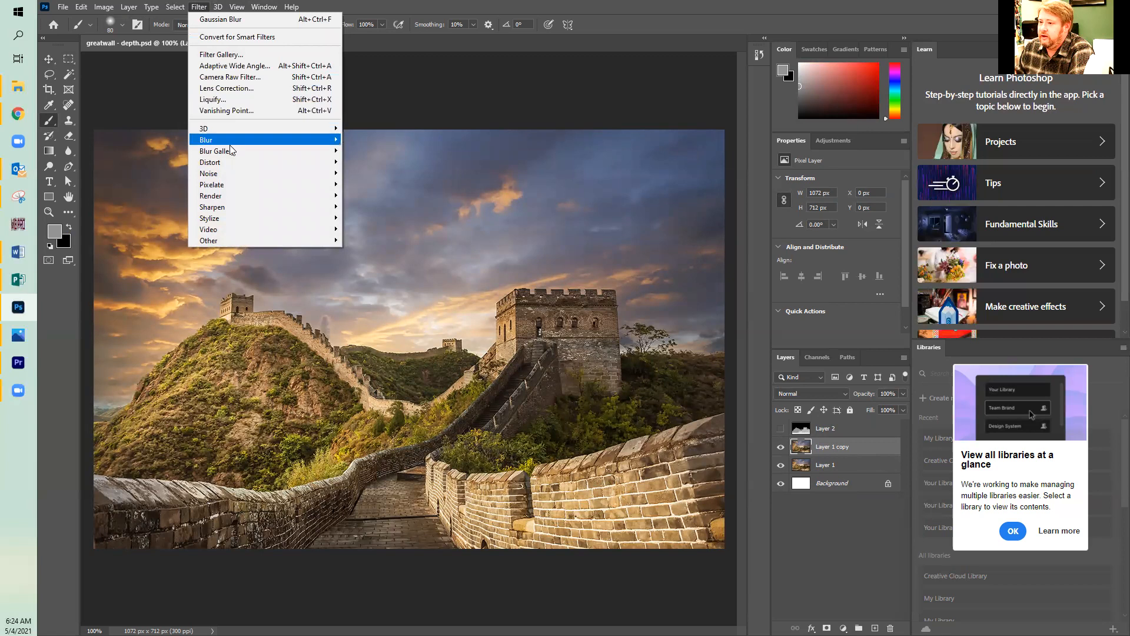
pyautogui.moveTo(229, 163)
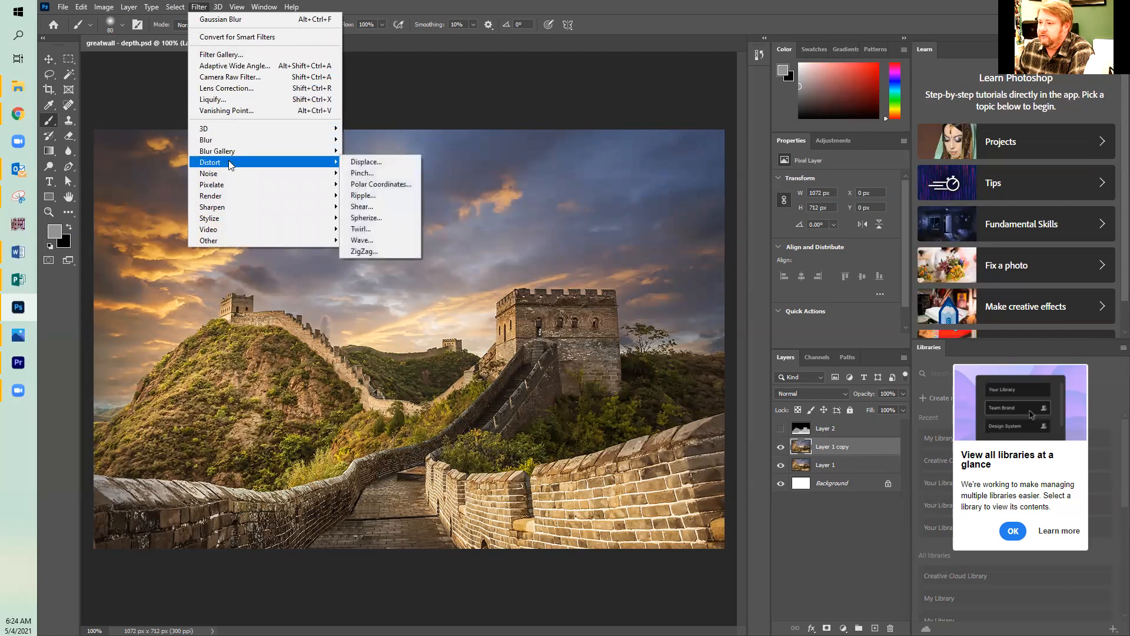
pyautogui.click(373, 163)
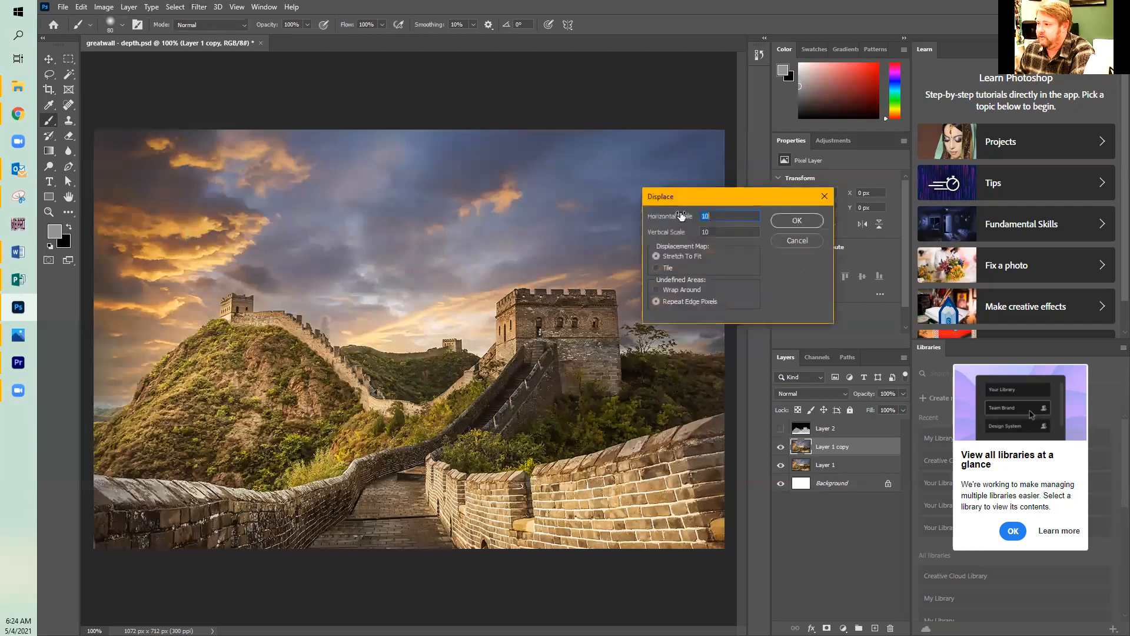
pyautogui.click(722, 232)
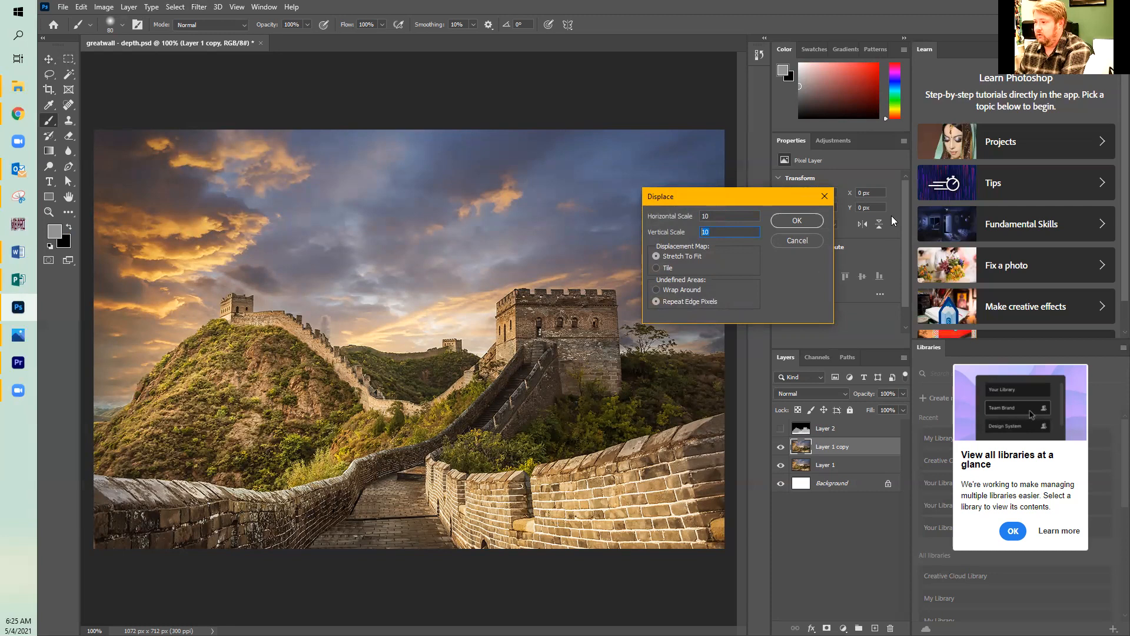
pyautogui.write('0')
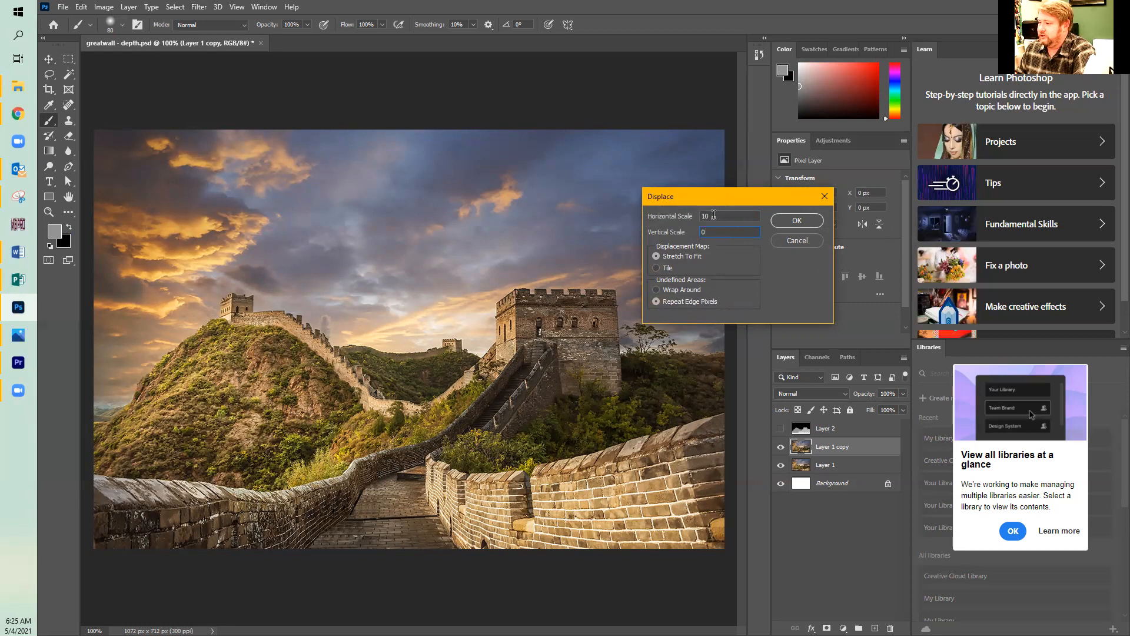
pyautogui.click(797, 221)
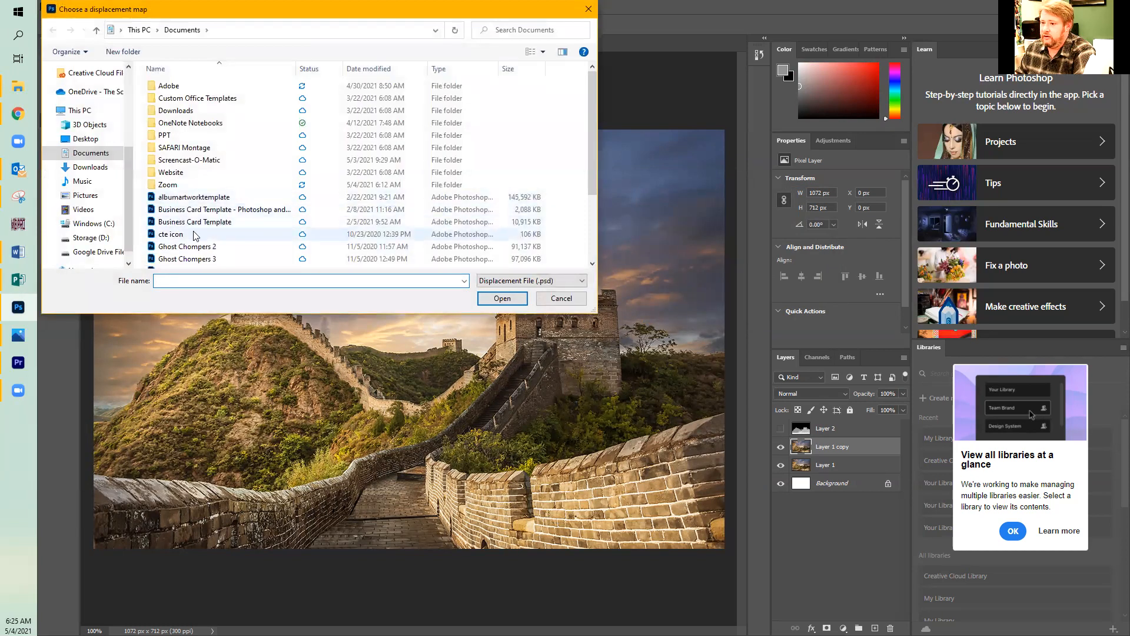
# Use the "greatwall - depth" file as the displacement map and compare the displaced copy with the original layer.
pyautogui.scroll(-2, 212, 254)
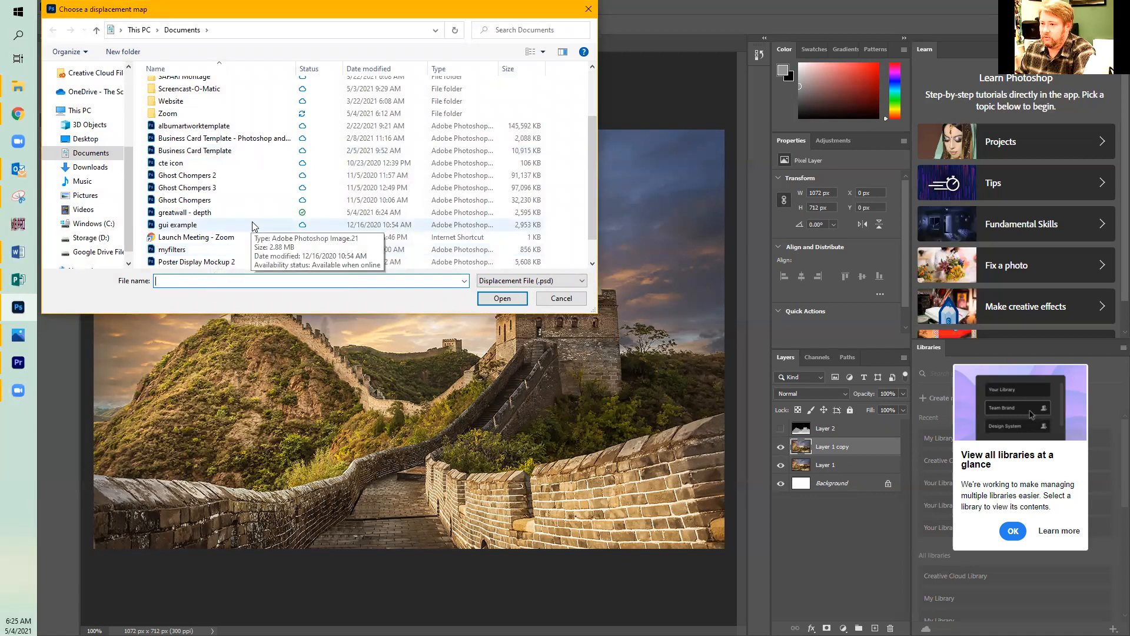
pyautogui.scroll(-1, 252, 221)
pyautogui.click(199, 188)
pyautogui.doubleClick(197, 188)
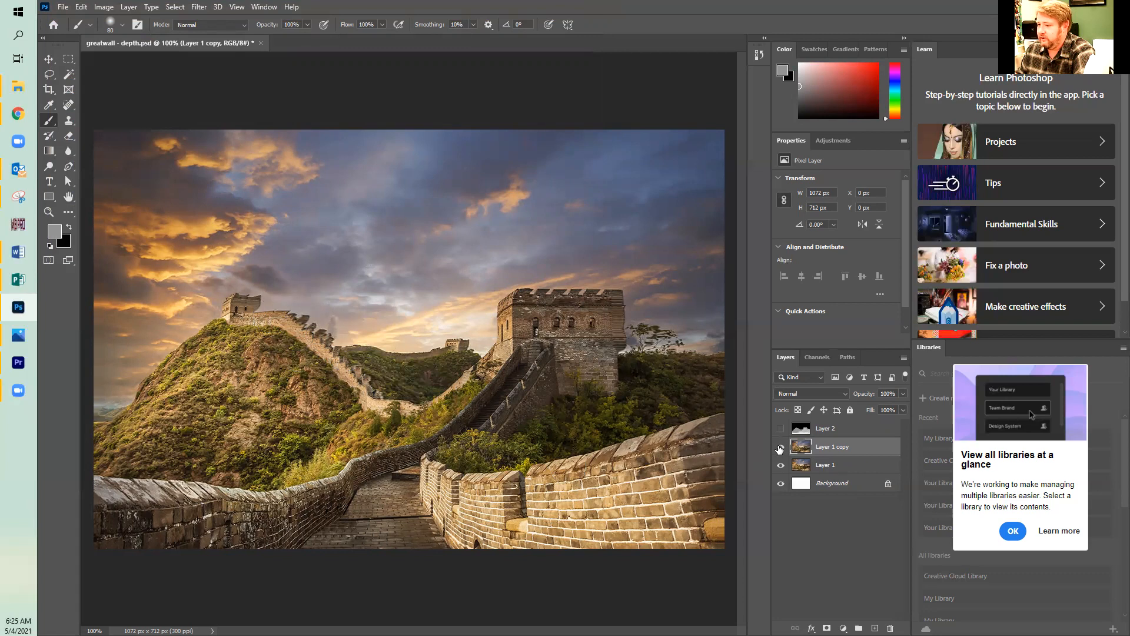
pyautogui.click(781, 447)
pyautogui.click(781, 447)
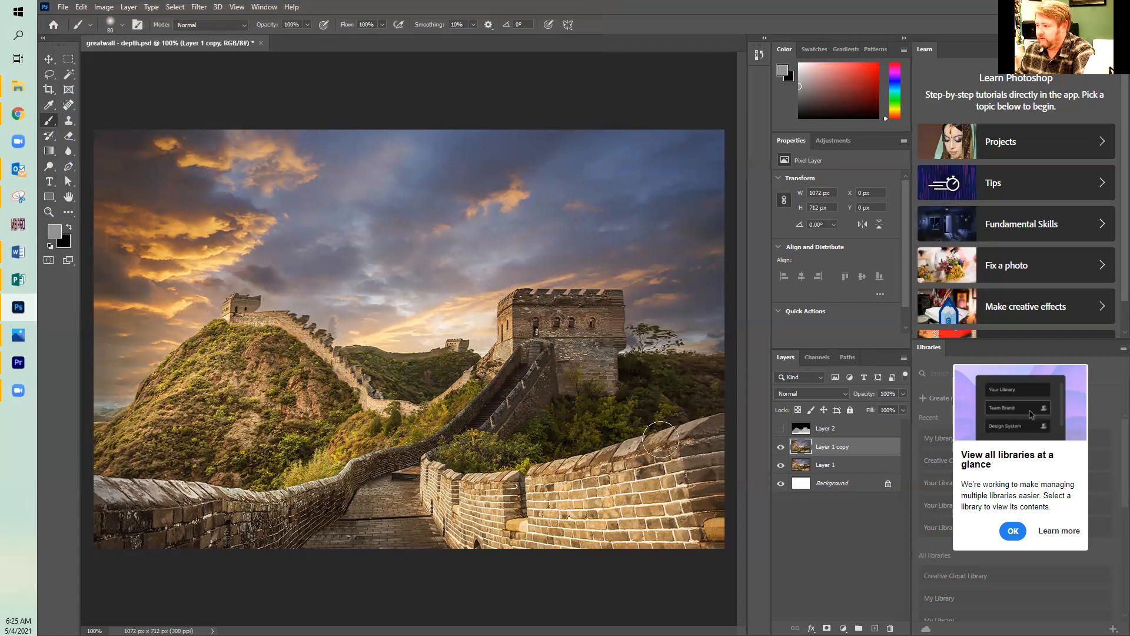
# Limit Layer 1 copy's advanced blending to the R channel, turning off the G and B channels.
pyautogui.doubleClick(818, 451)
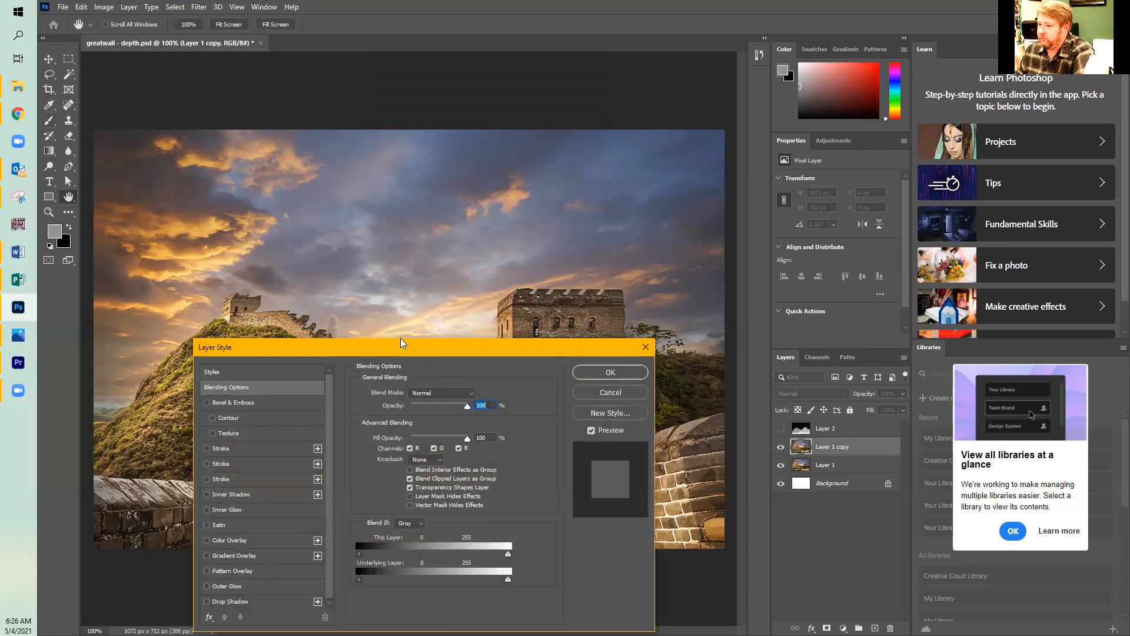
pyautogui.moveTo(398, 352); pyautogui.dragTo(401, 125)
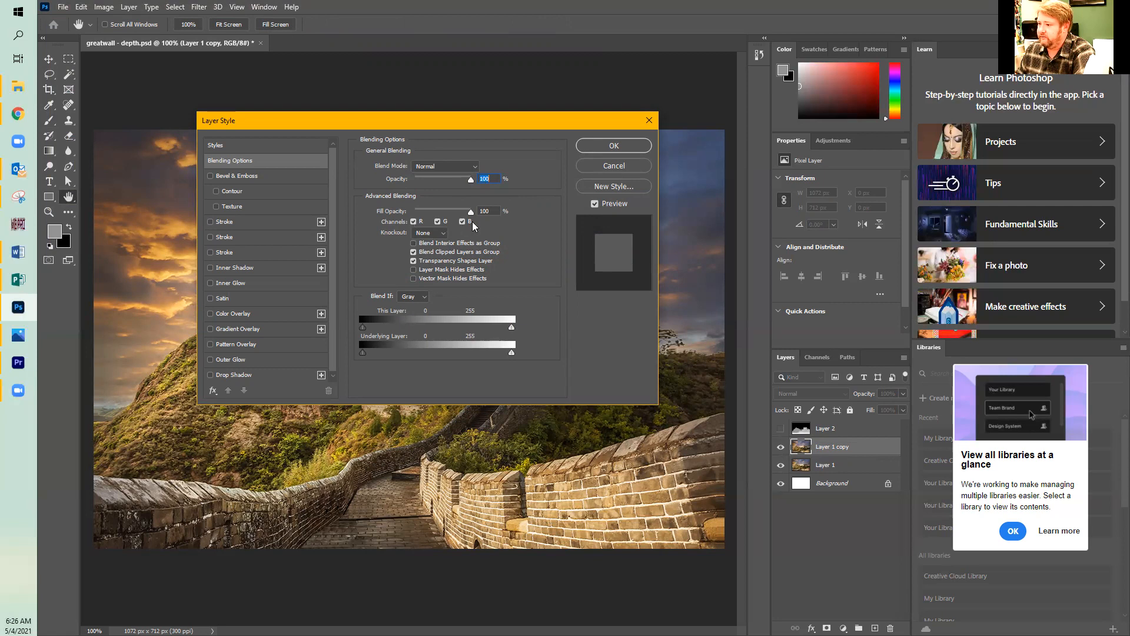
pyautogui.click(438, 222)
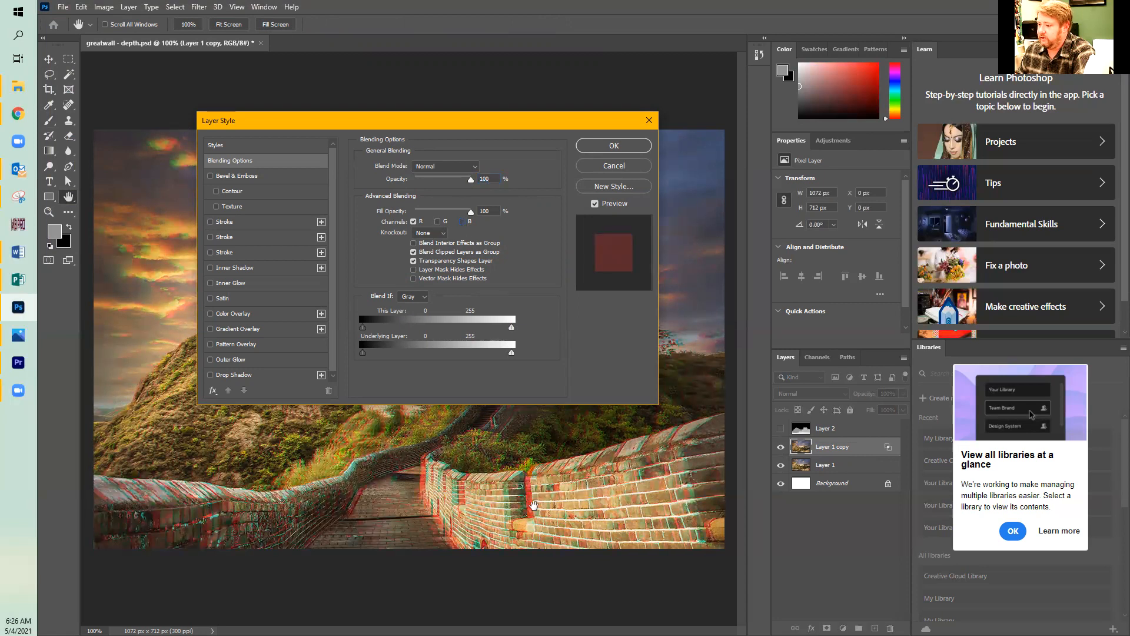
pyautogui.click(414, 222)
pyautogui.click(437, 222)
pyautogui.click(462, 221)
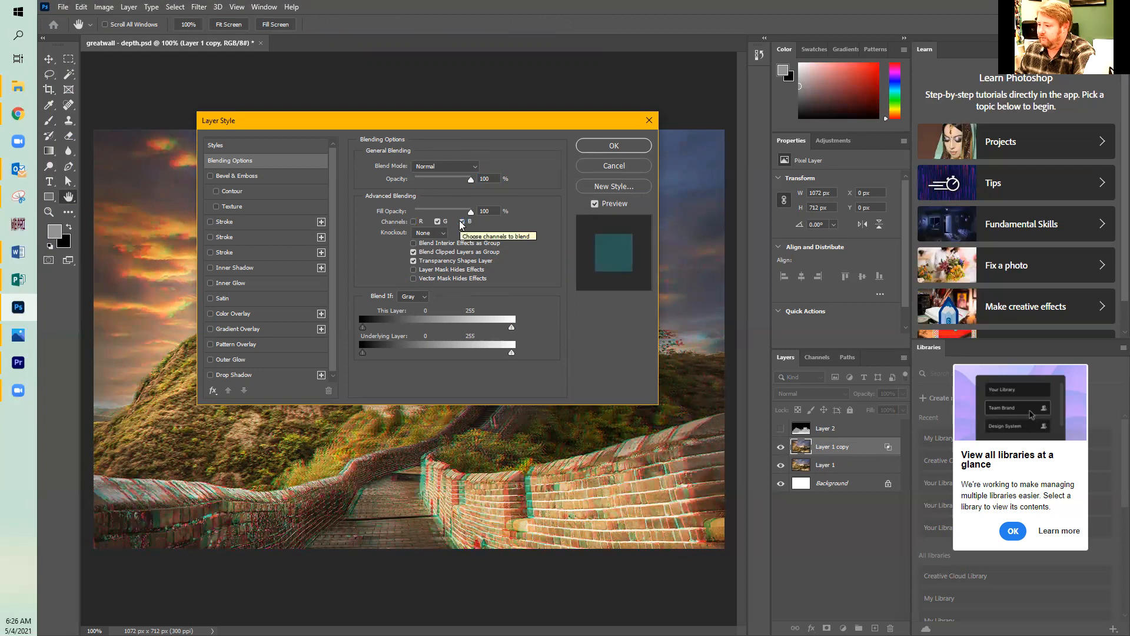
pyautogui.click(462, 222)
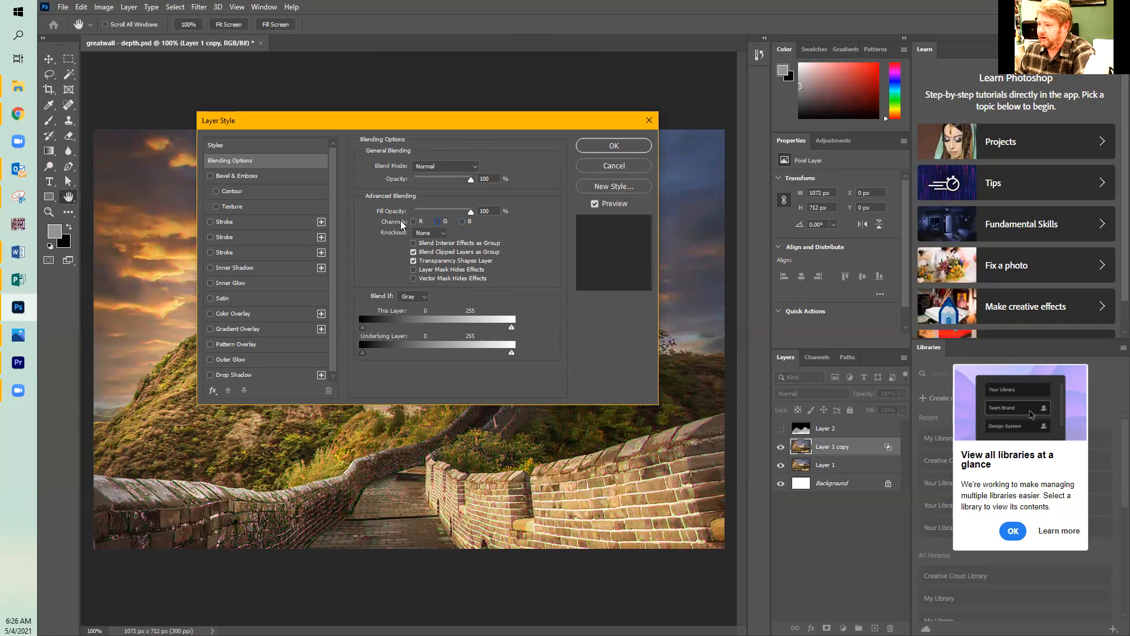
pyautogui.click(413, 222)
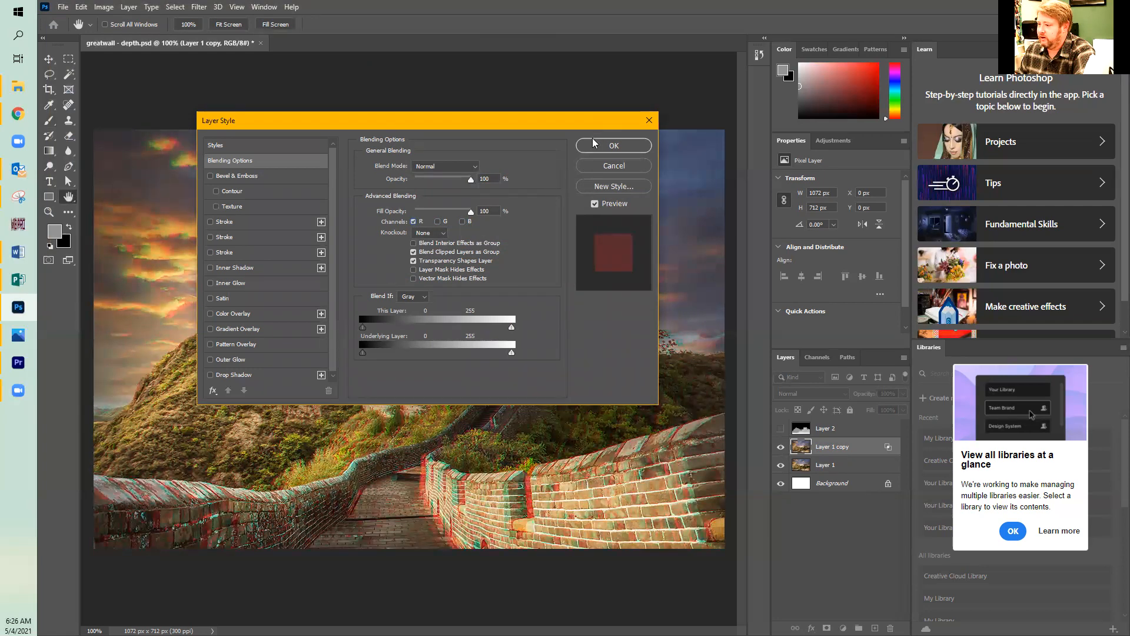
pyautogui.click(607, 146)
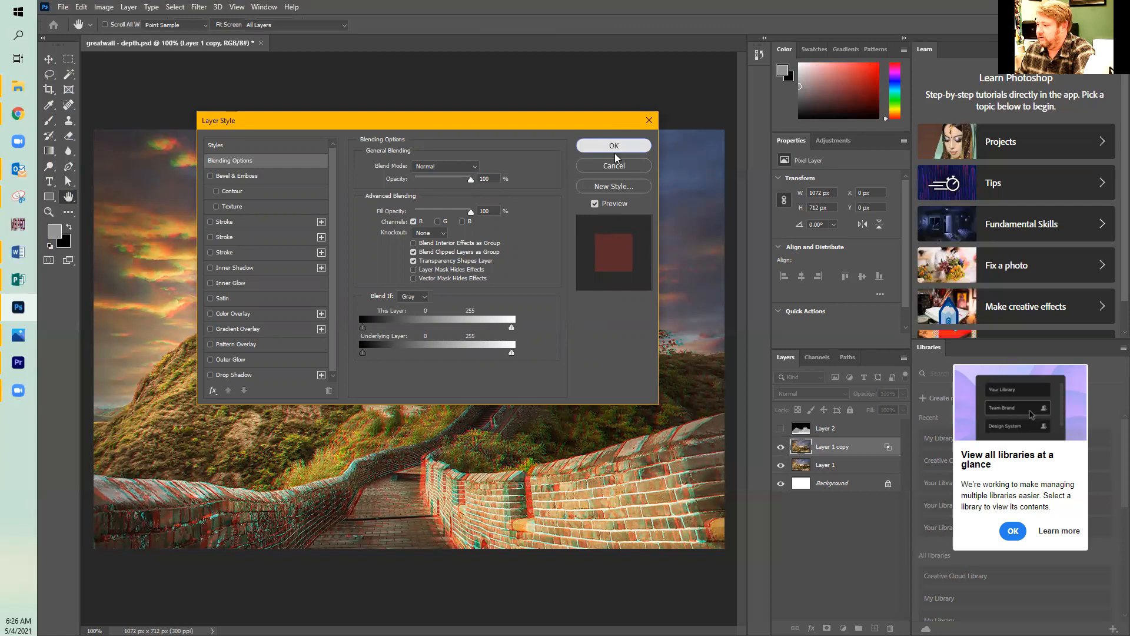
# Duplicate Layer 1 within the same document as "Layer 1 copy 2".
pyautogui.click(823, 467)
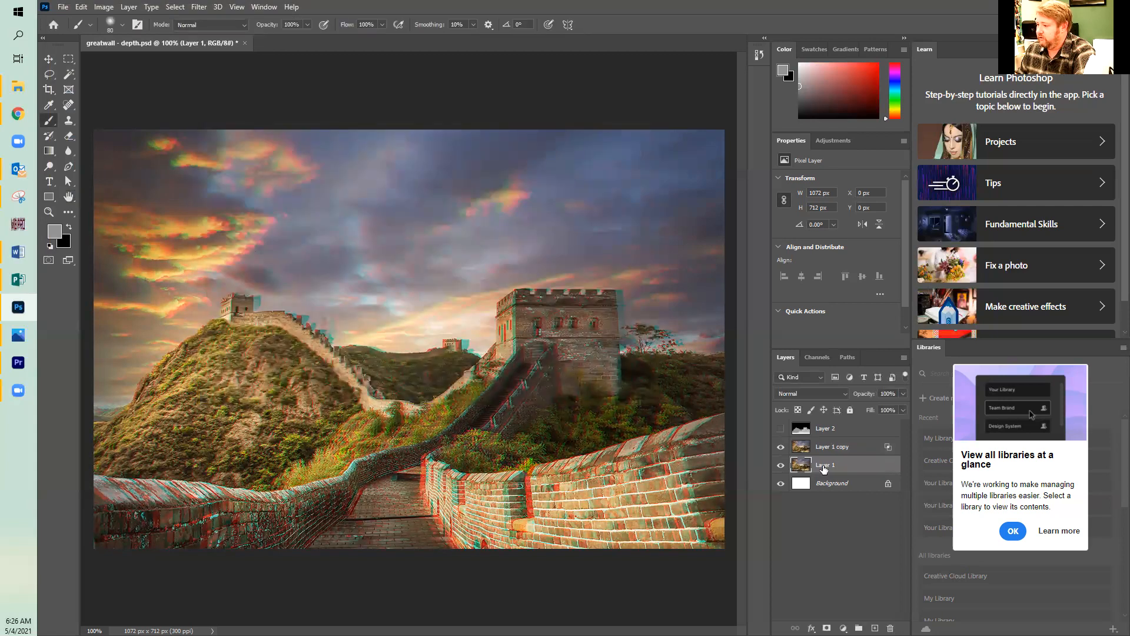
pyautogui.rightClick(826, 468)
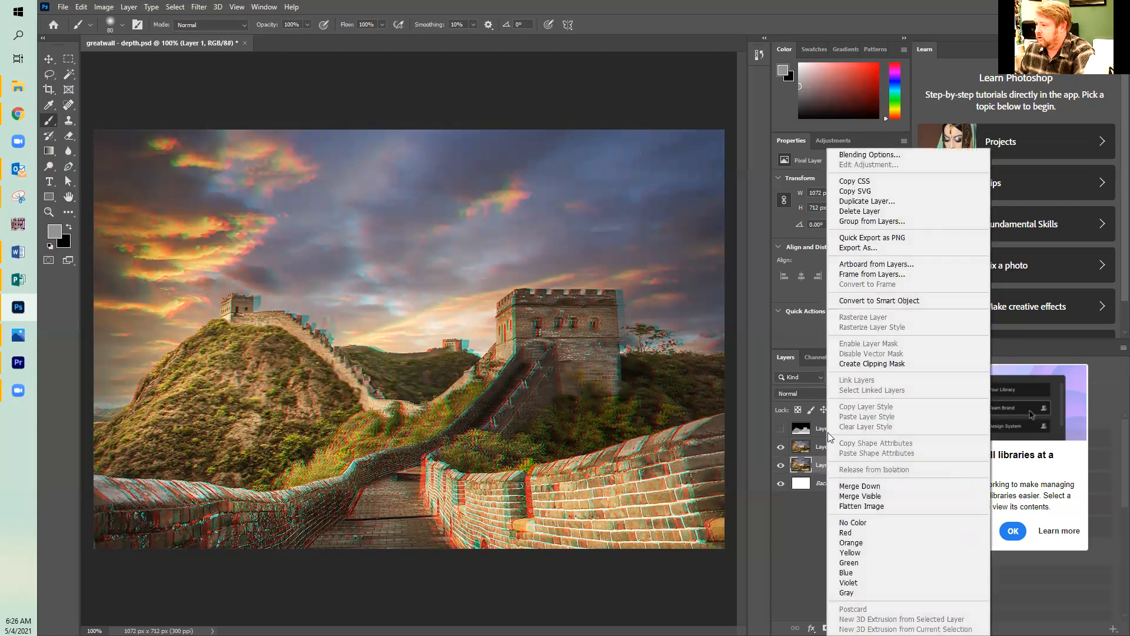
pyautogui.click(886, 202)
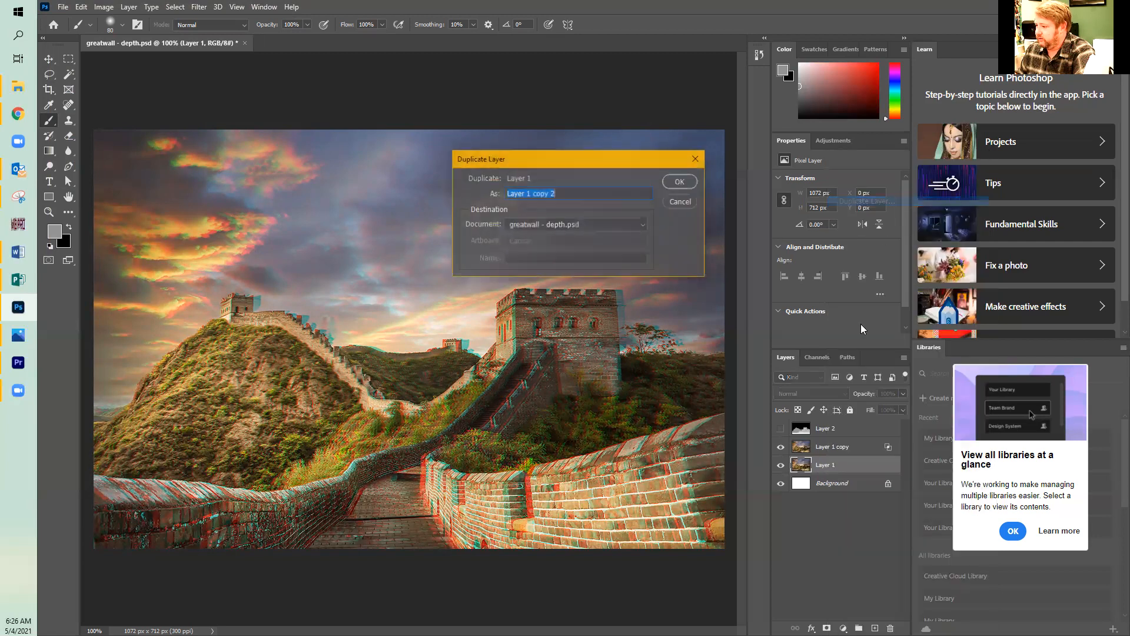
pyautogui.click(678, 183)
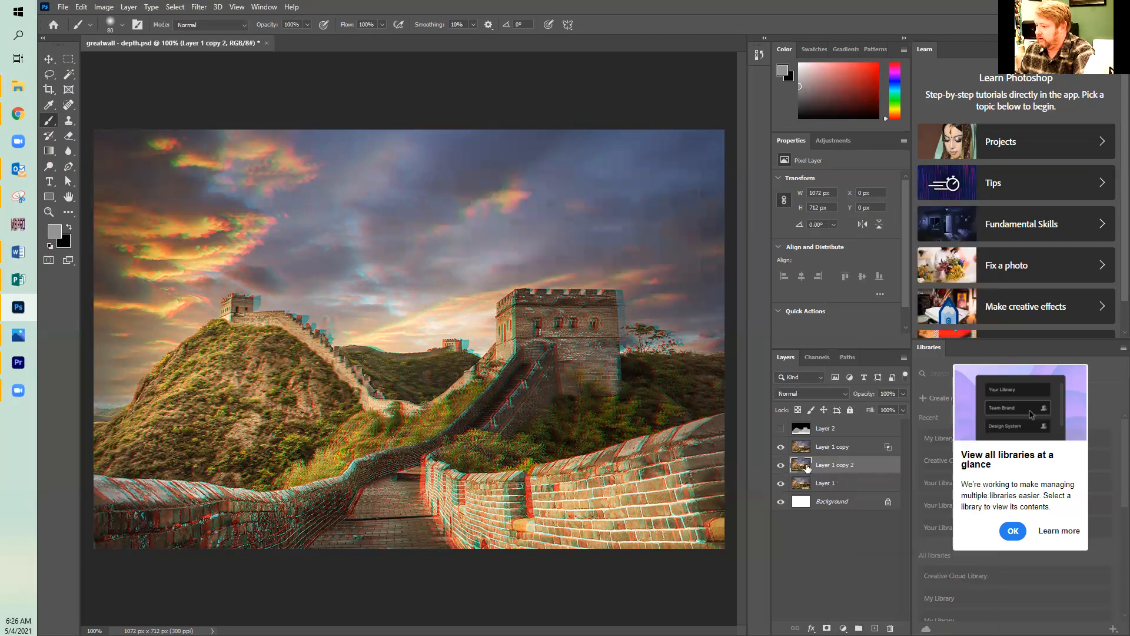
# Turn off the R channel in Layer 1 copy 2's advanced blending, leaving G and B on.
pyautogui.doubleClick(850, 467)
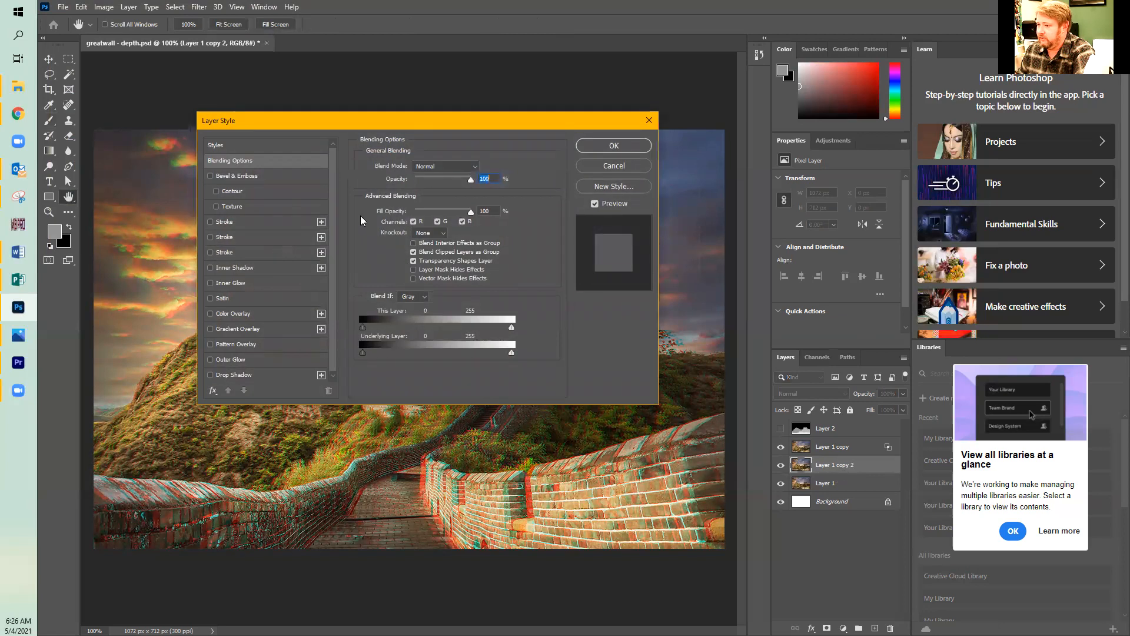
pyautogui.click(414, 223)
pyautogui.click(414, 223)
pyautogui.click(414, 223)
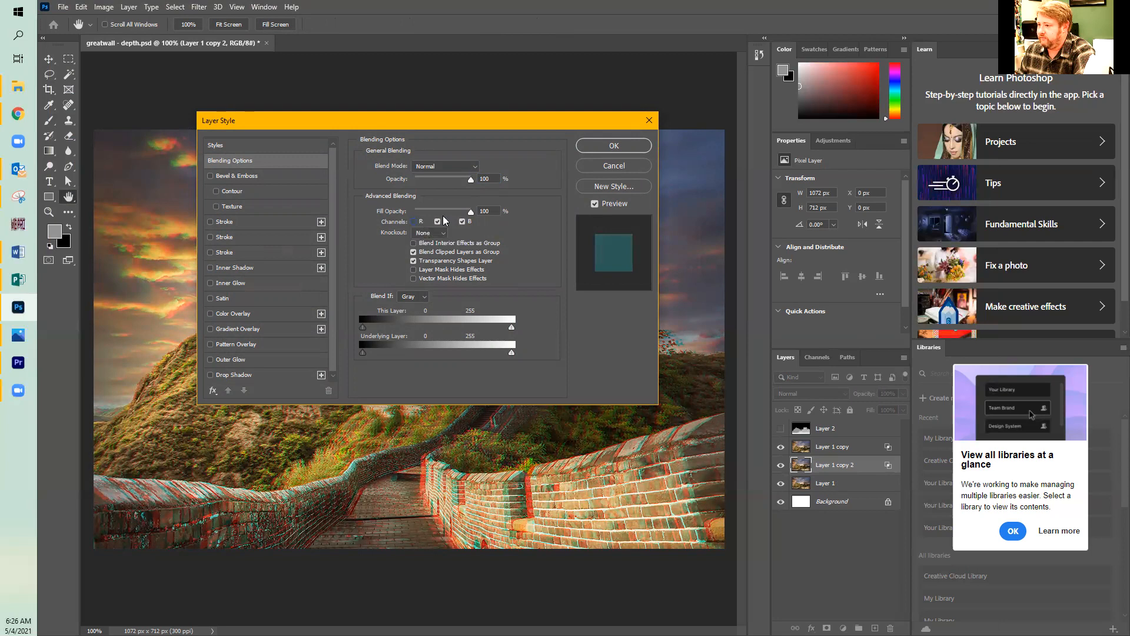
pyautogui.click(612, 147)
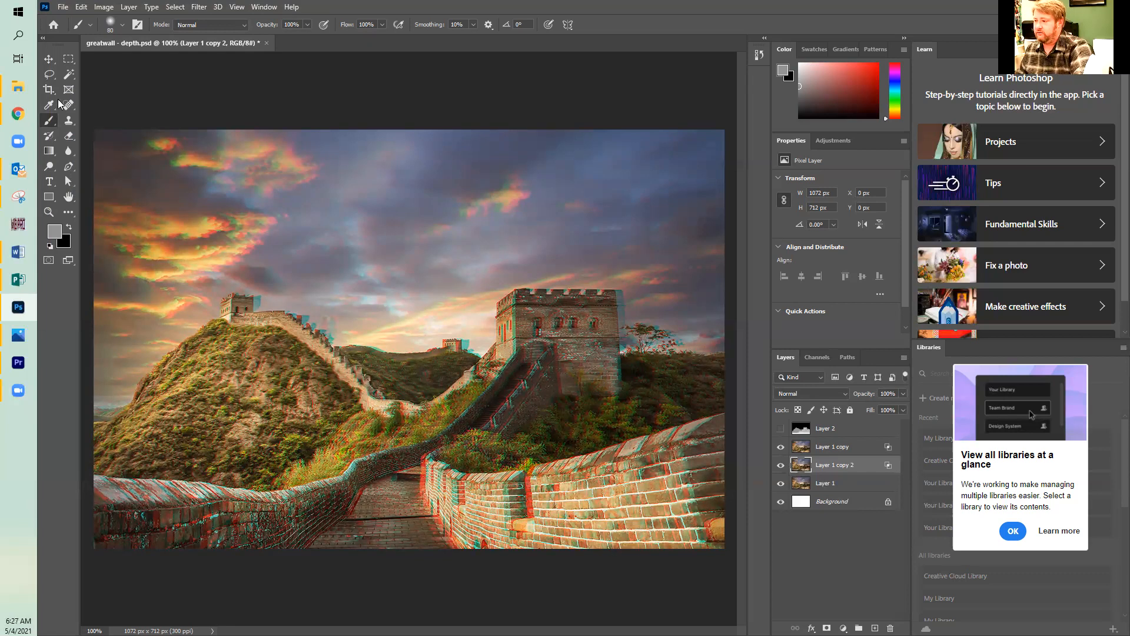
# Shift Layer 1 copy about 8 px to the right with the Move tool.
pyautogui.click(846, 449)
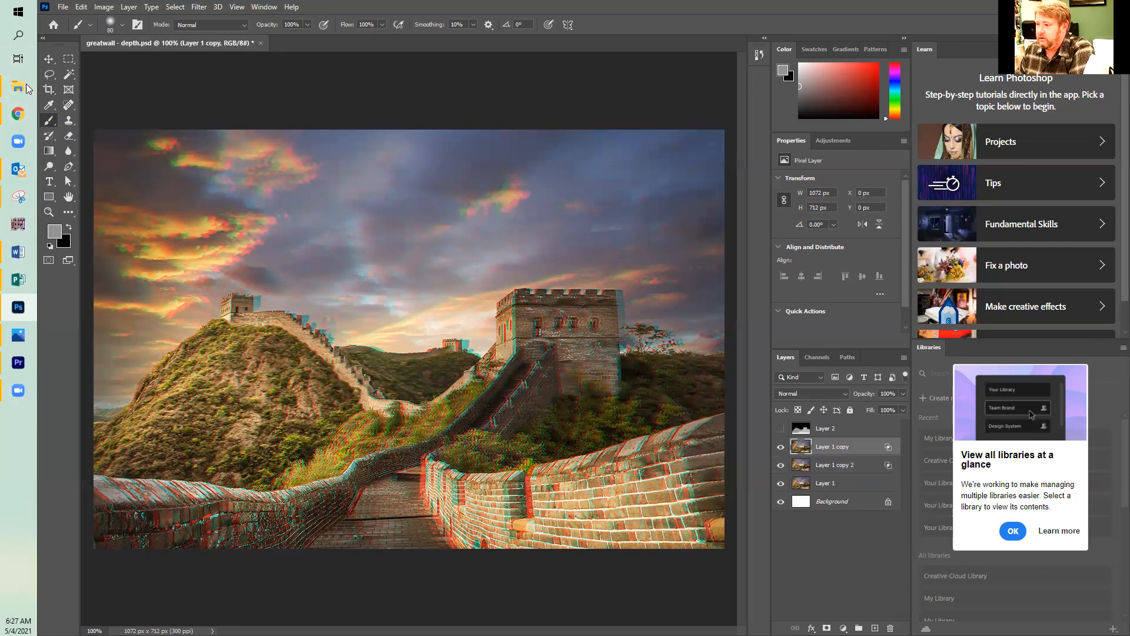
pyautogui.click(48, 61)
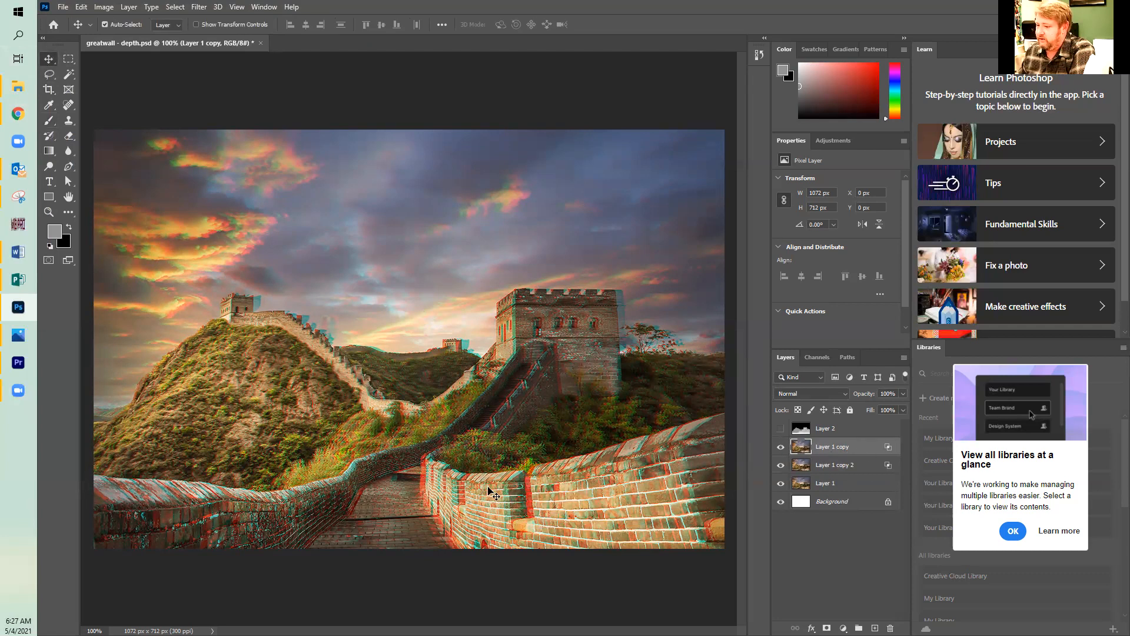
pyautogui.moveTo(455, 496)
pyautogui.mouseDown()
pyautogui.moveTo(484, 496)
pyautogui.moveTo(433, 496)
pyautogui.moveTo(465, 495)
pyautogui.mouseUp()
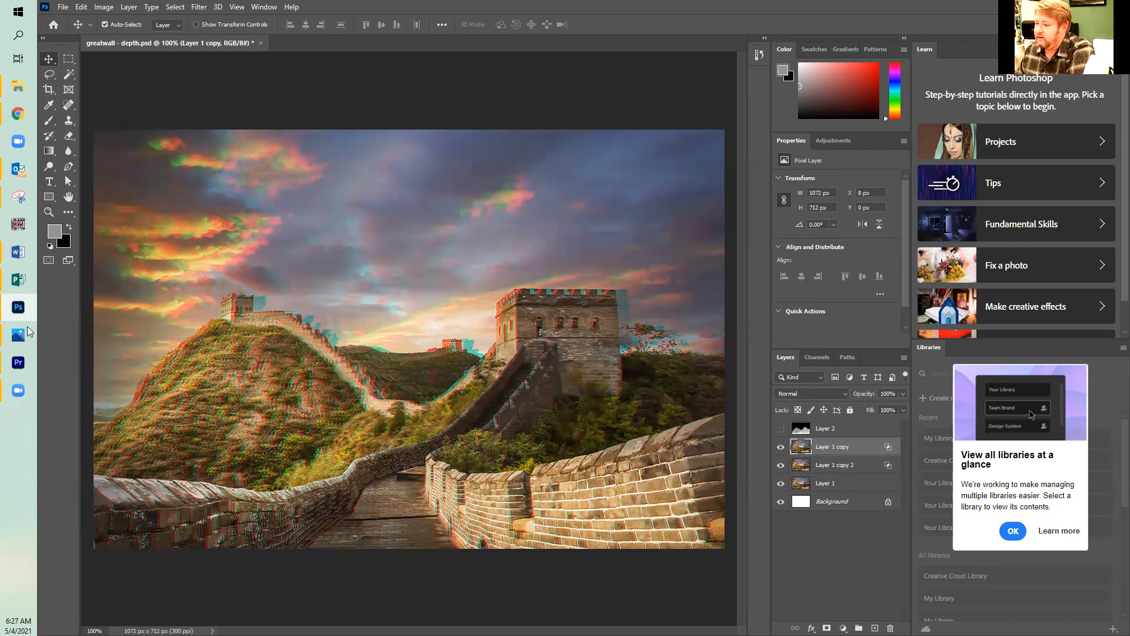
# Save the document on the computer as a new Photoshop file named "greatwall - 3D" in Documents, accepting the format options.
pyautogui.click(61, 8)
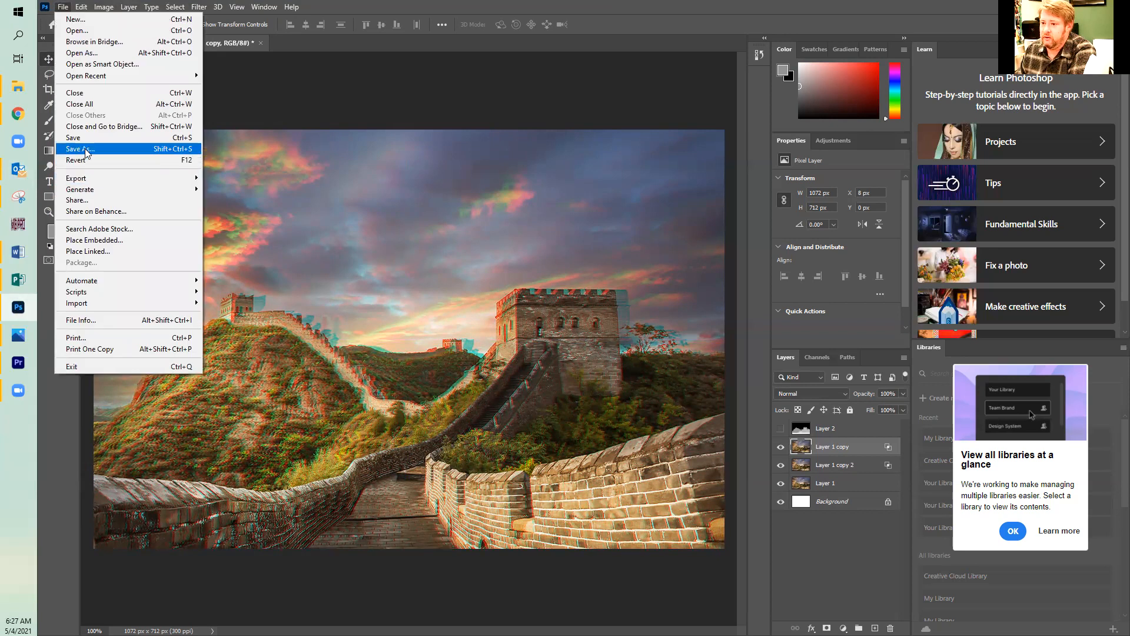
pyautogui.click(86, 150)
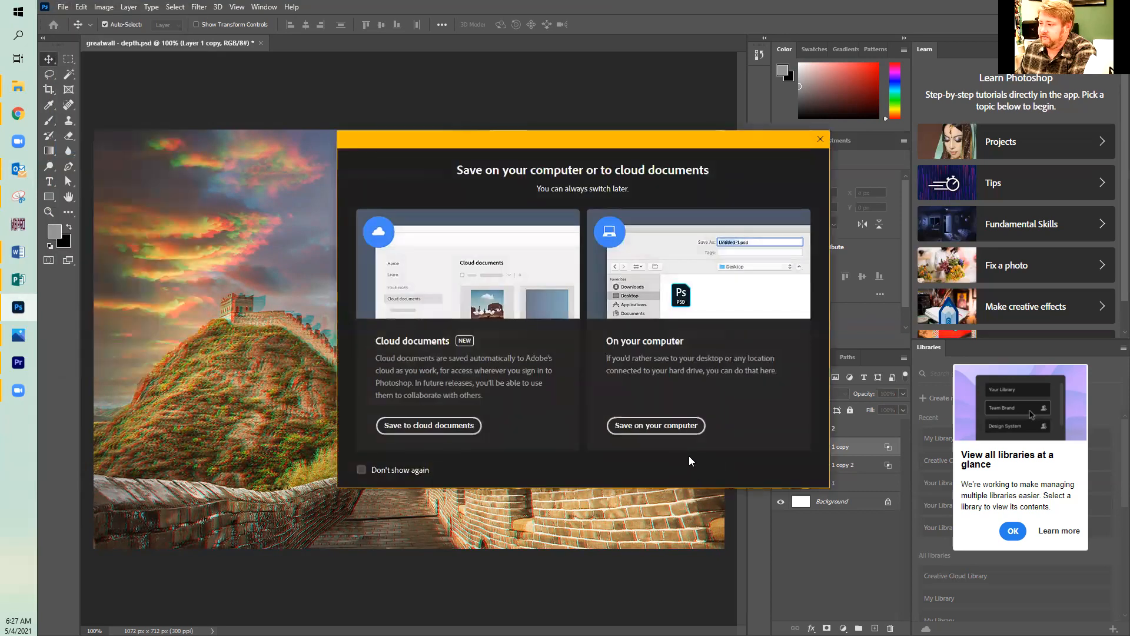
pyautogui.click(656, 425)
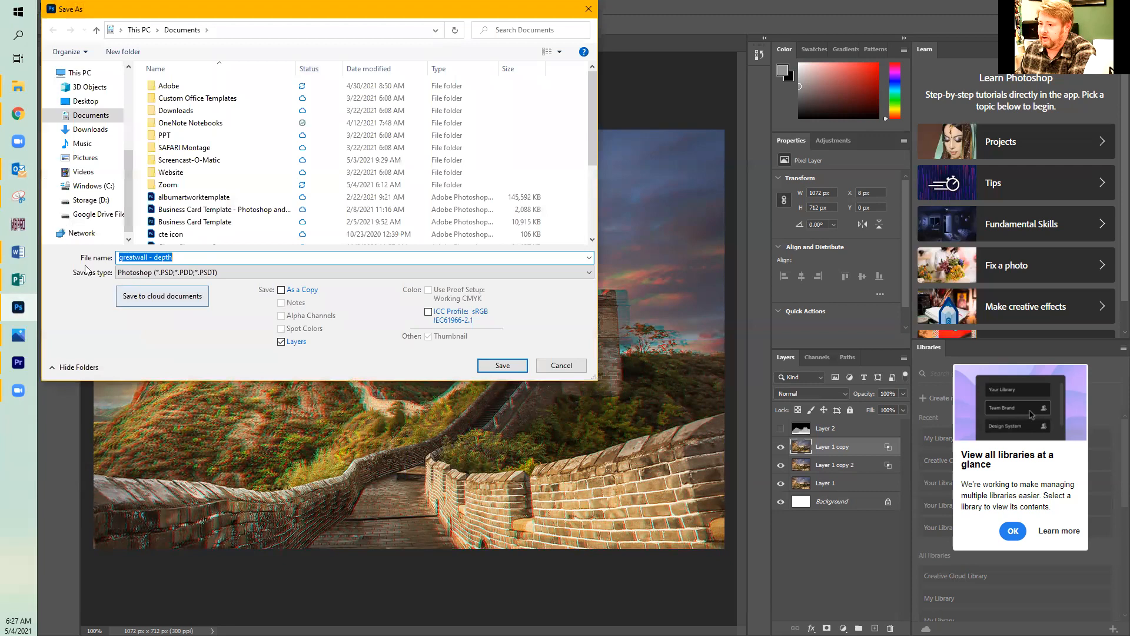
pyautogui.moveTo(175, 259); pyautogui.dragTo(152, 260)
pyautogui.write('a')
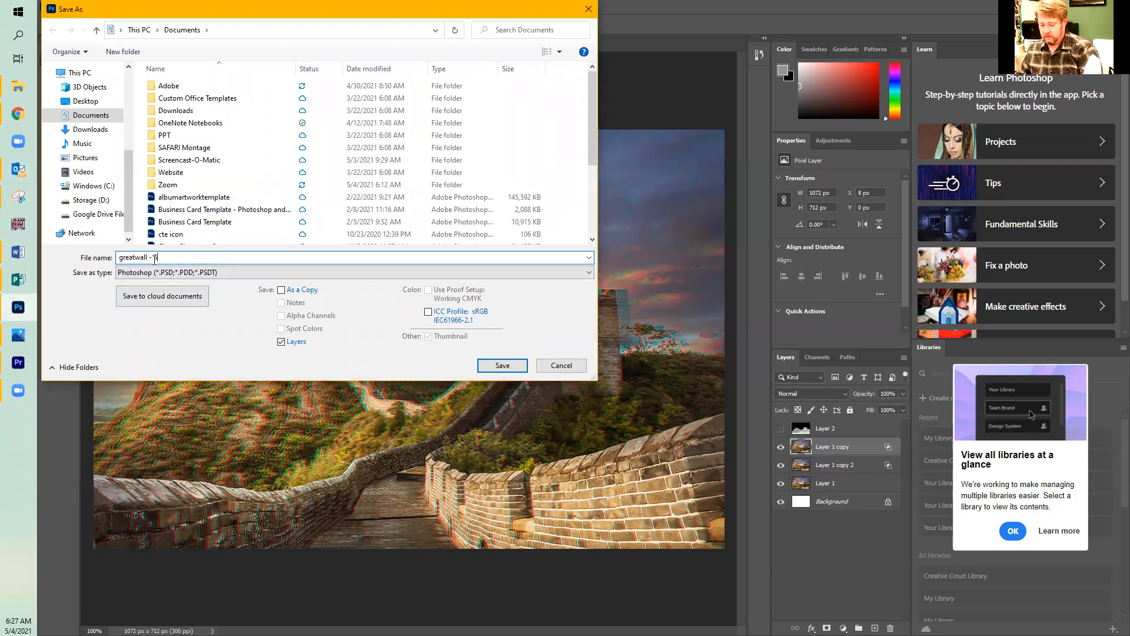
pyautogui.click(502, 365)
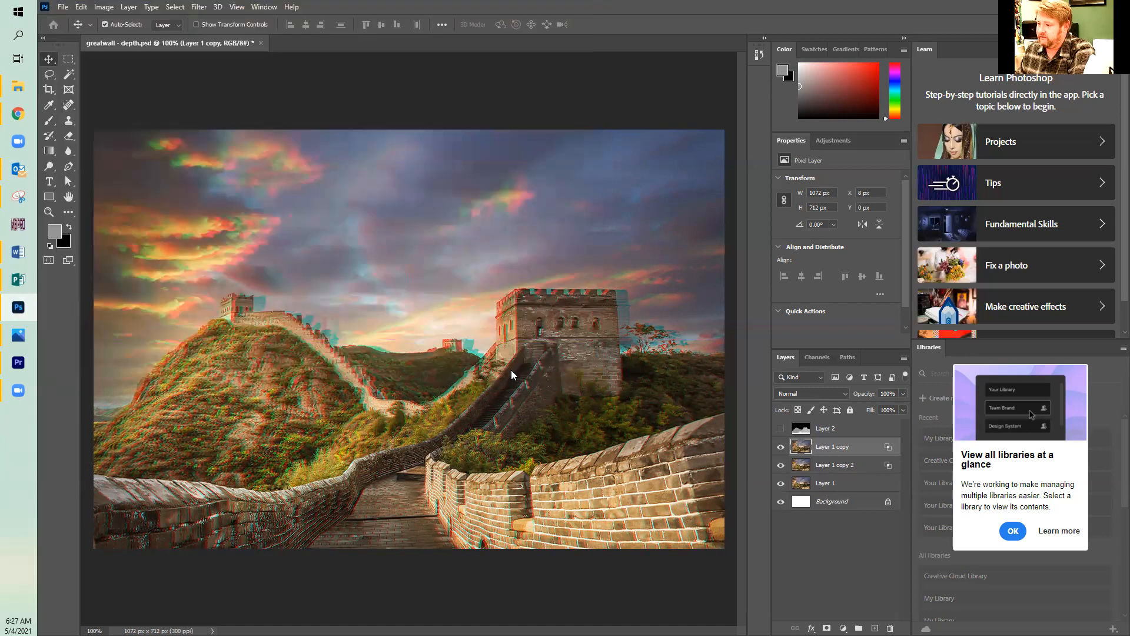
pyautogui.click(710, 185)
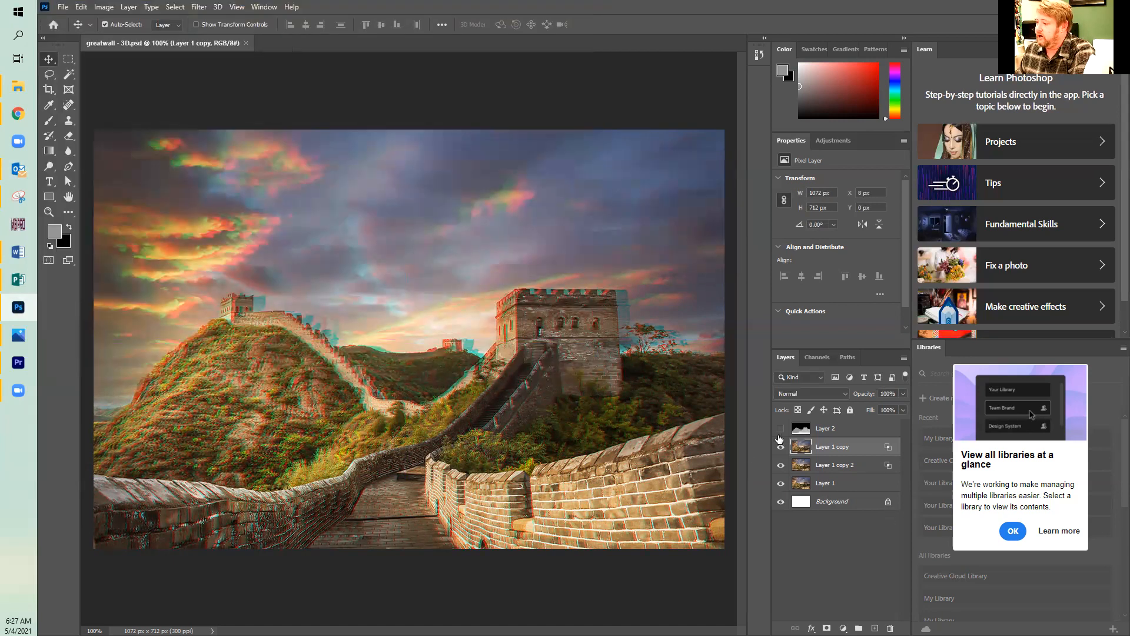
pyautogui.click(780, 428)
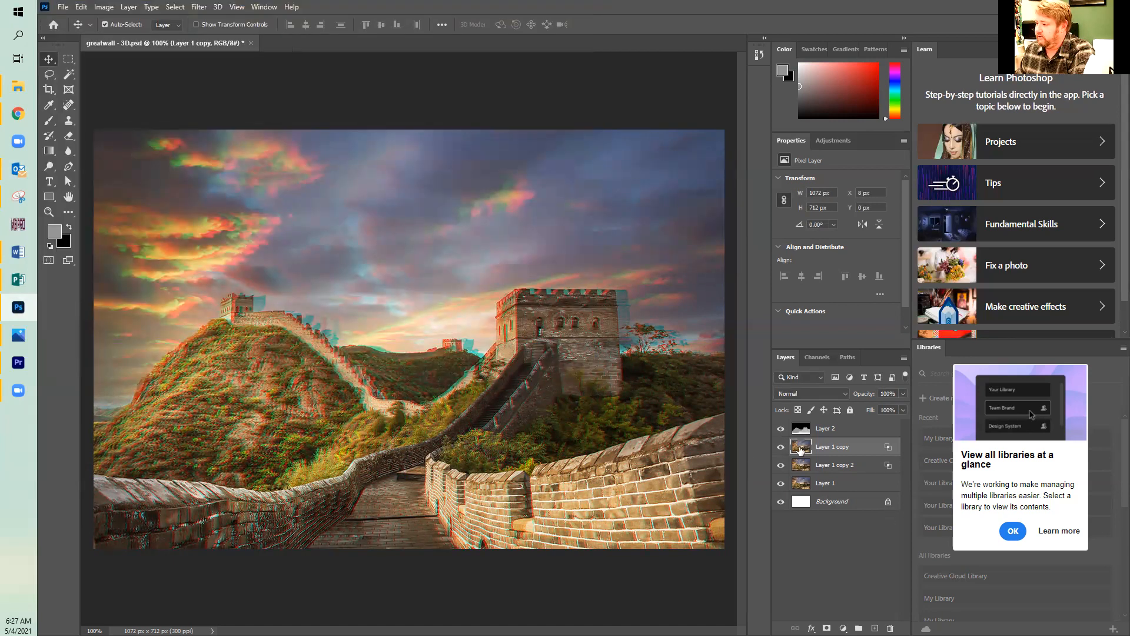
pyautogui.doubleClick(806, 450)
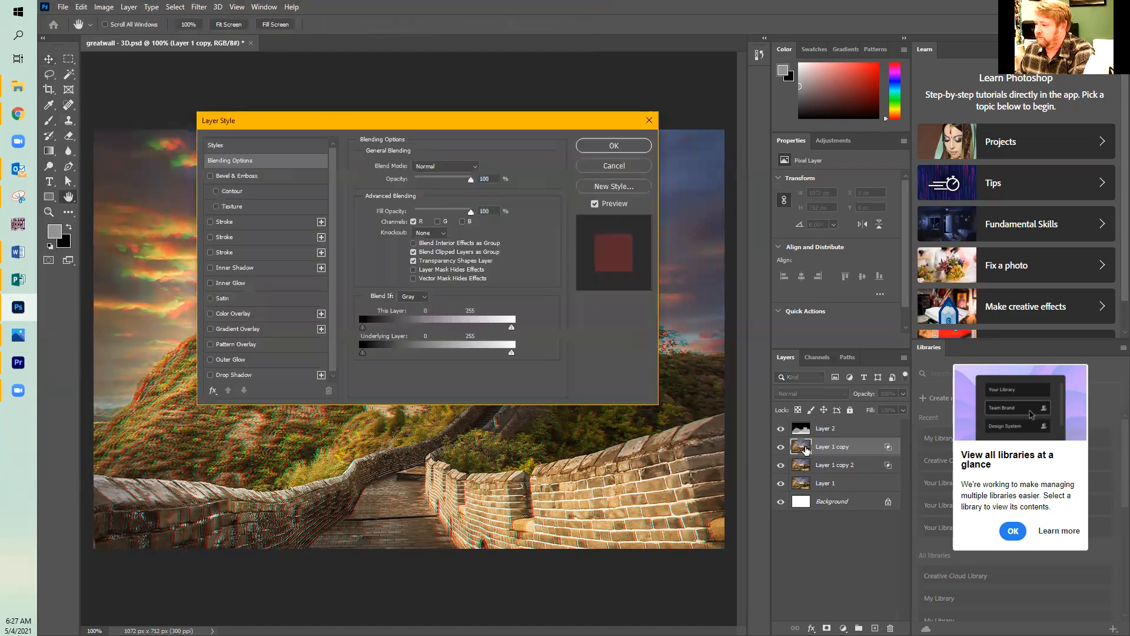
pyautogui.click(614, 167)
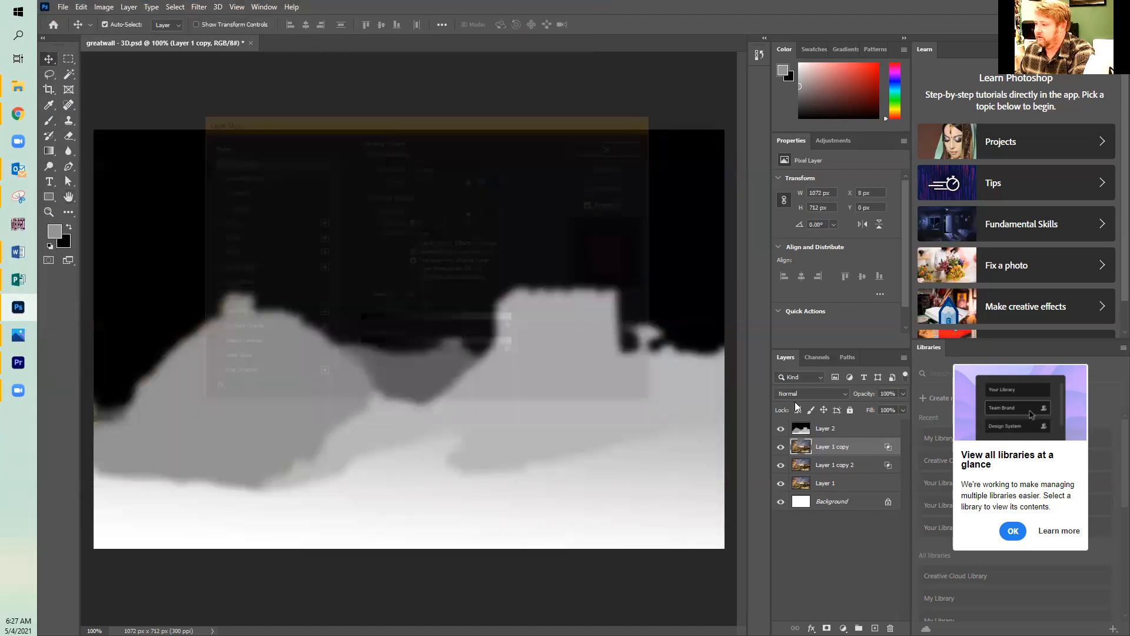
pyautogui.click(780, 428)
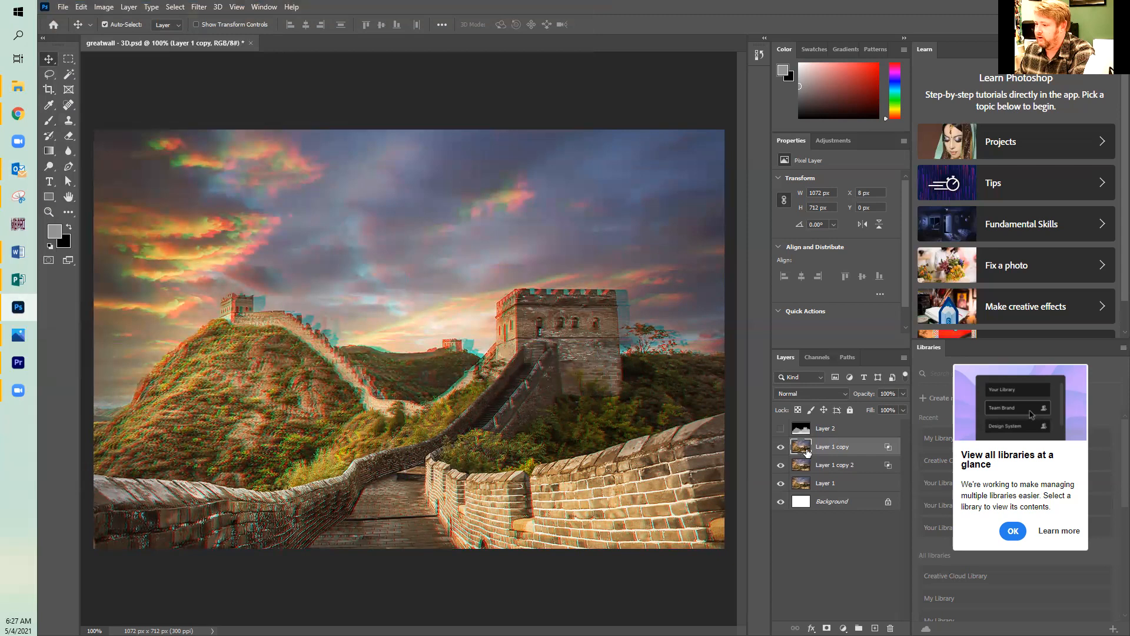
# Turn the G and B channels back on in Layer 1 copy's advanced blending.
pyautogui.doubleClick(836, 451)
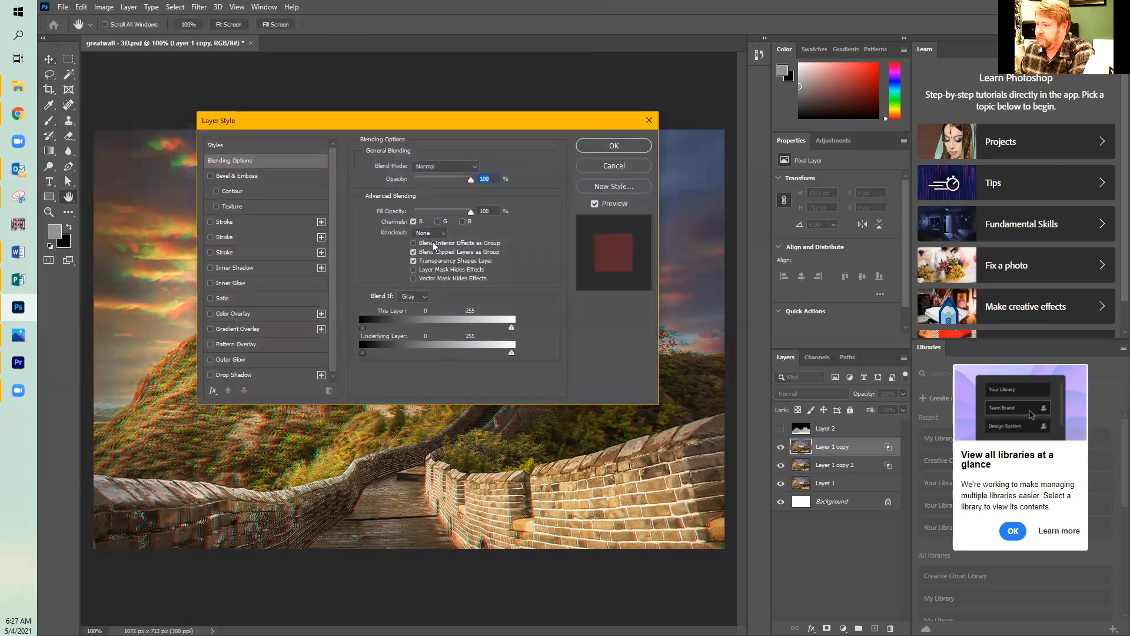
pyautogui.click(437, 222)
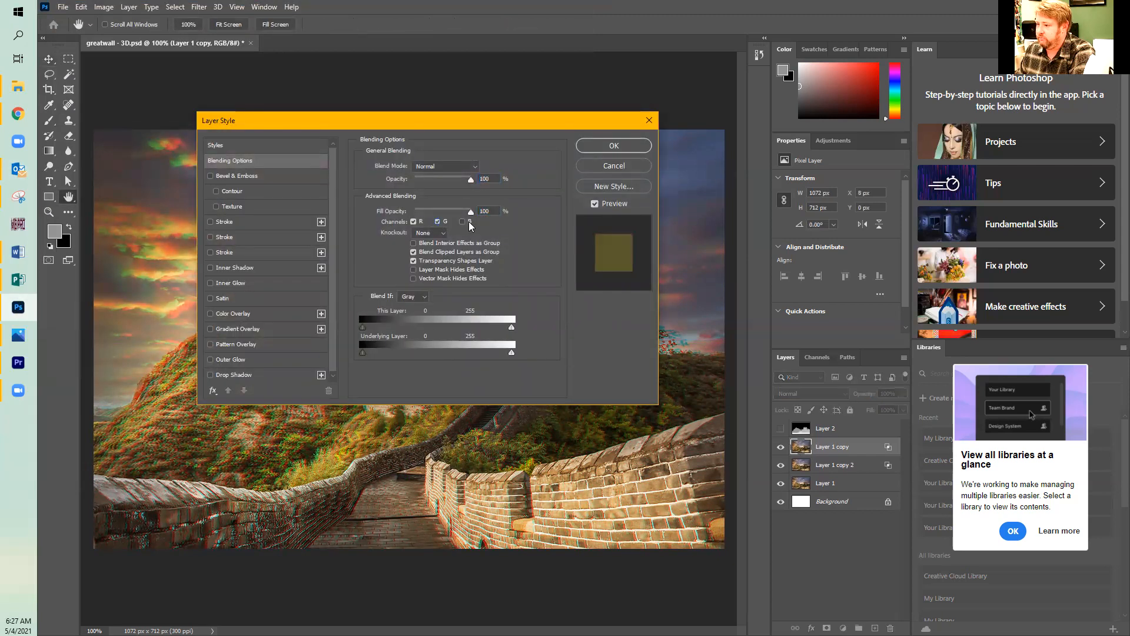
pyautogui.click(462, 222)
pyautogui.click(612, 147)
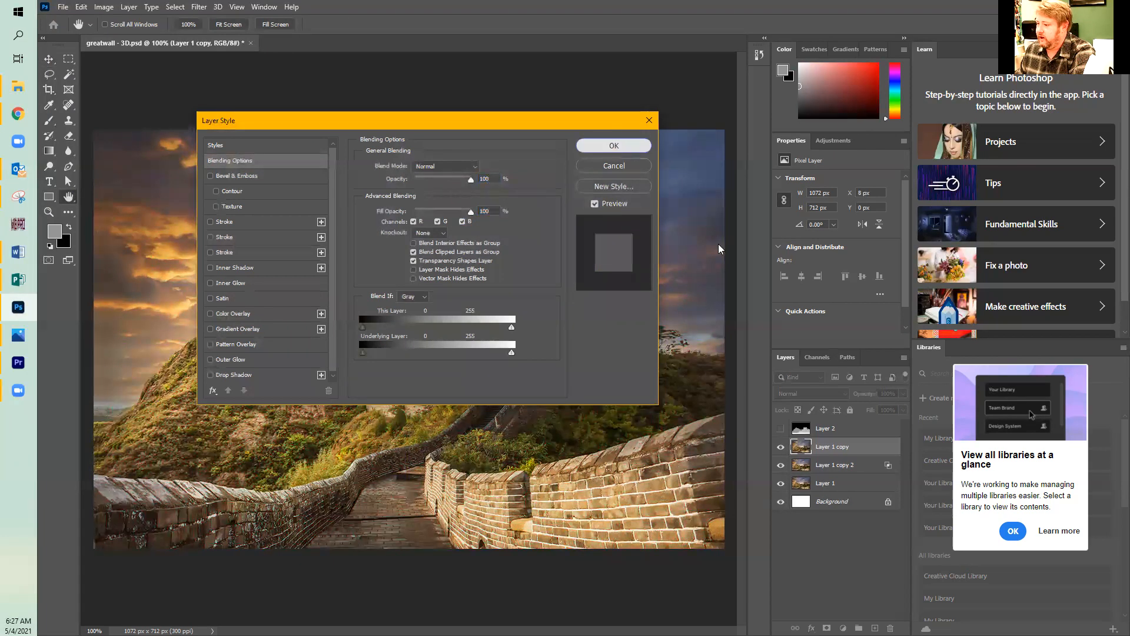
# Turn the R channel back on in Layer 1 copy 2's advanced blending.
pyautogui.click(811, 468)
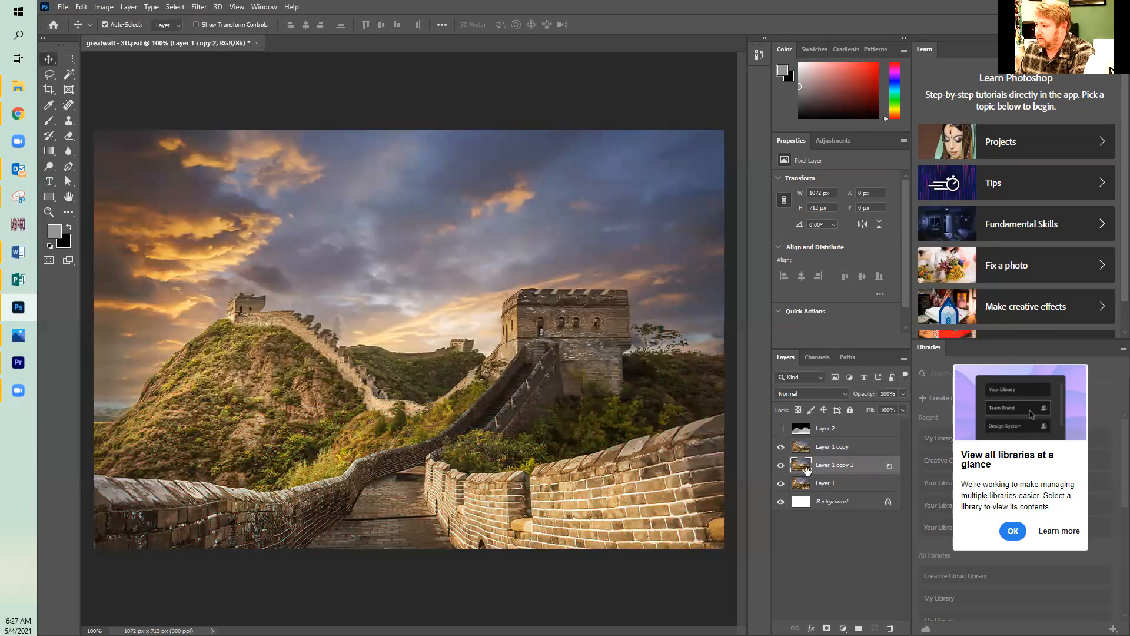
pyautogui.doubleClick(807, 469)
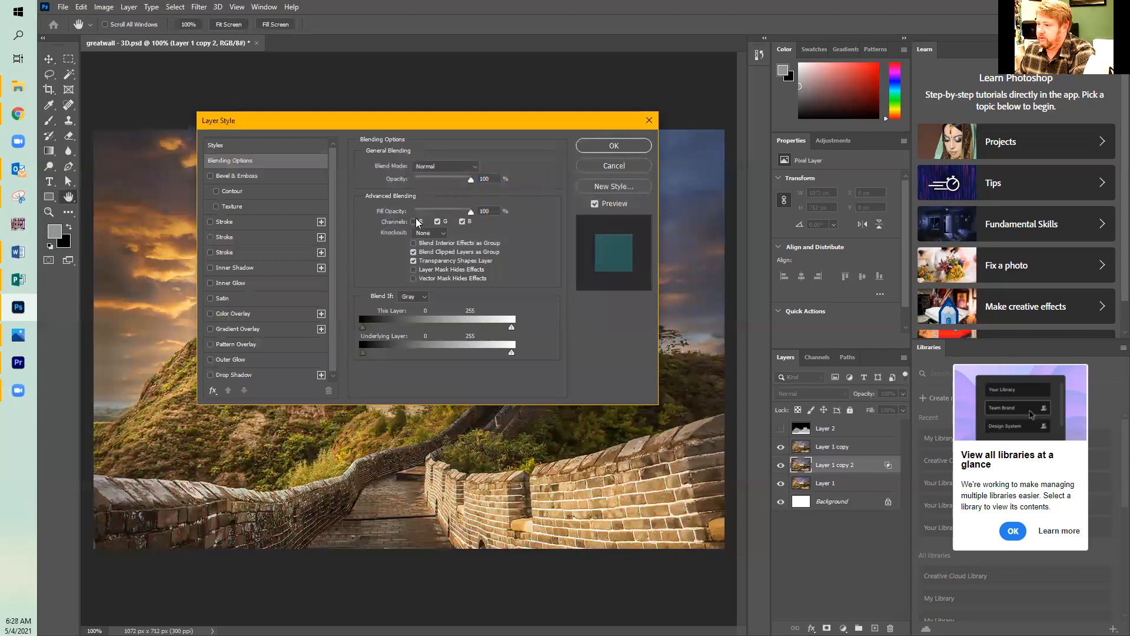
pyautogui.click(415, 221)
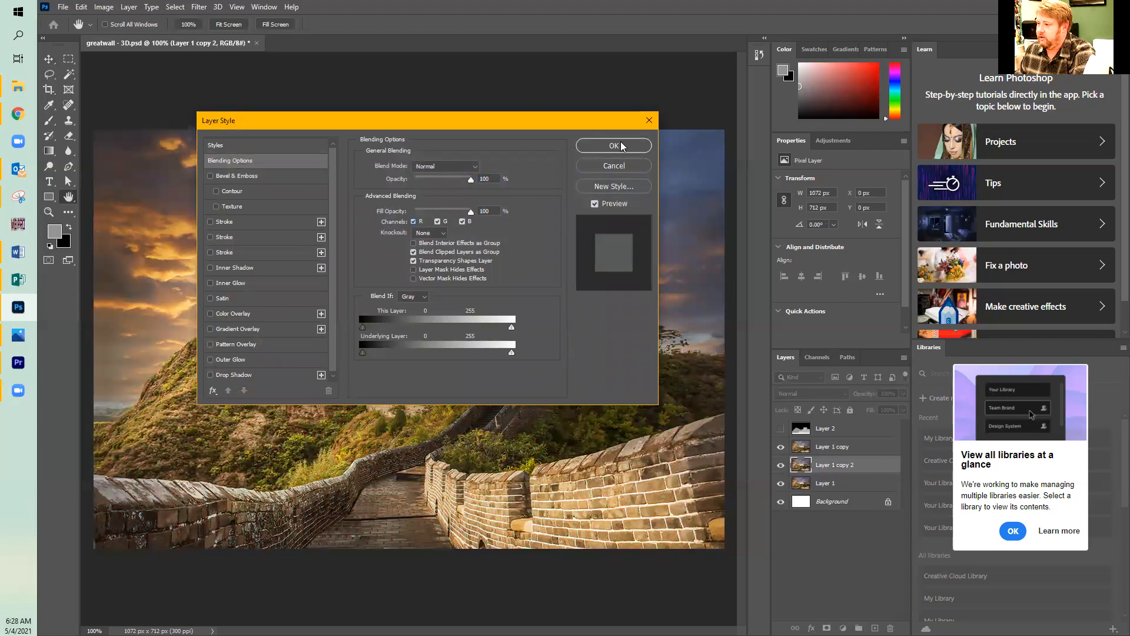
pyautogui.click(610, 147)
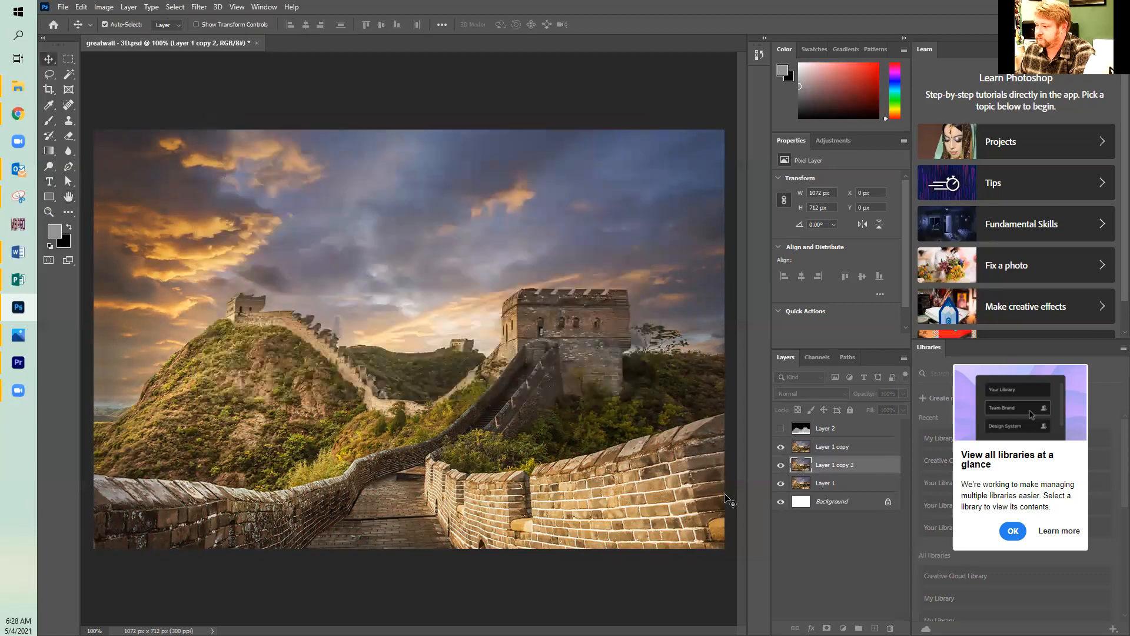
# Toggle Layer 1 copy's visibility repeatedly to preview the wiggle between the displaced and original images.
pyautogui.click(782, 447)
pyautogui.click(781, 448)
pyautogui.click(782, 448)
pyautogui.click(783, 447)
pyautogui.click(783, 448)
pyautogui.click(783, 447)
pyautogui.click(782, 447)
pyautogui.click(782, 448)
pyautogui.click(782, 447)
pyautogui.click(783, 447)
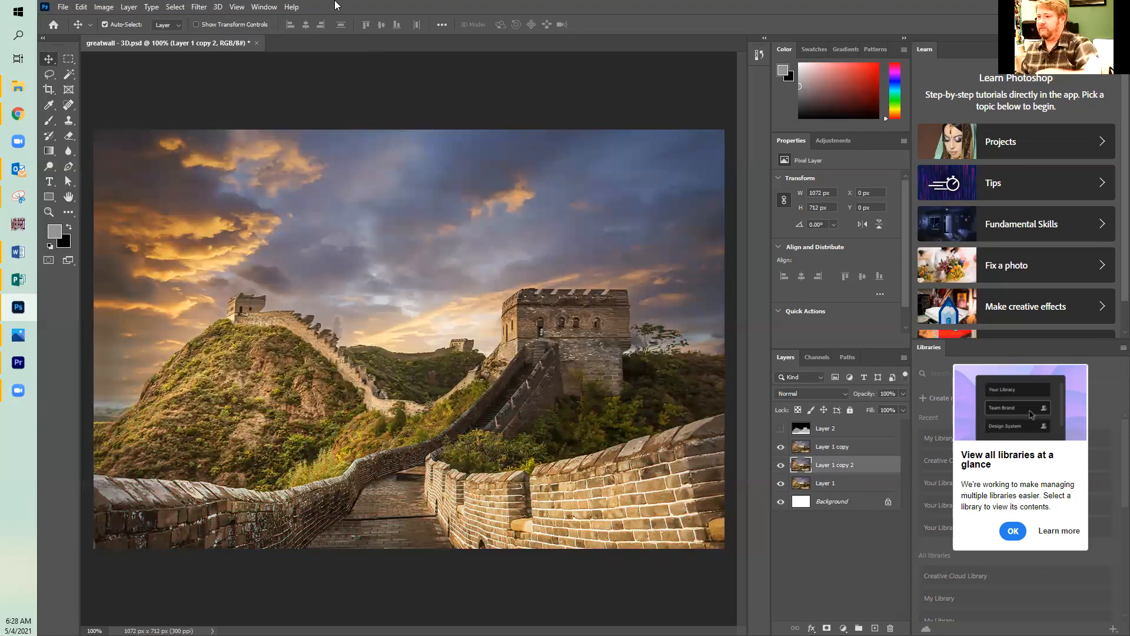
# Show the Timeline and create a frame animation from the document.
pyautogui.click(262, 7)
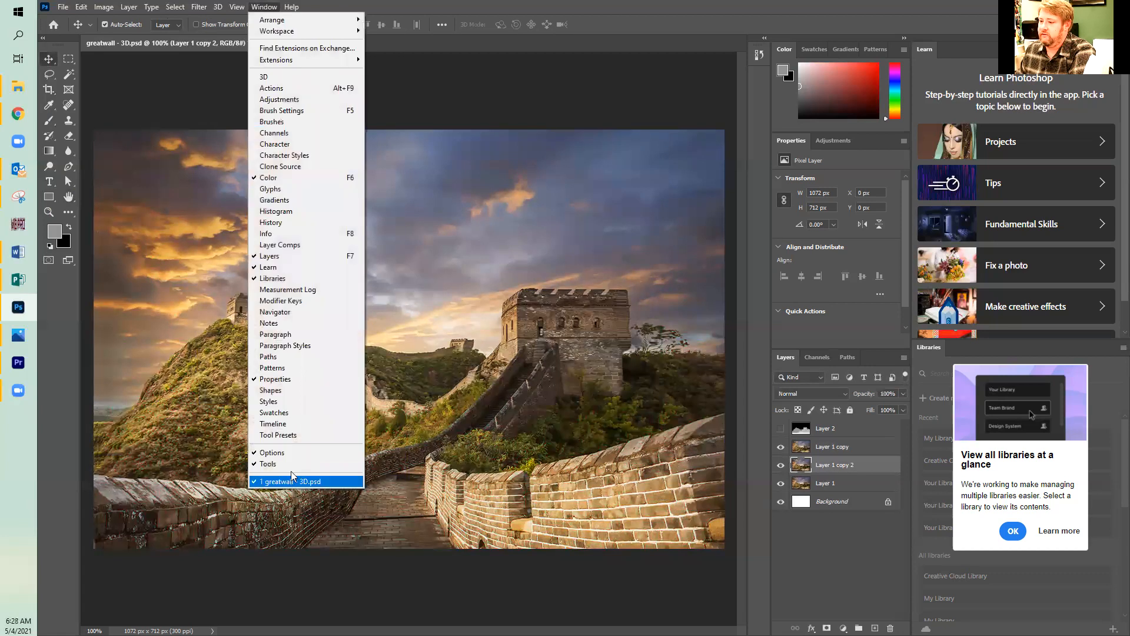
pyautogui.click(280, 425)
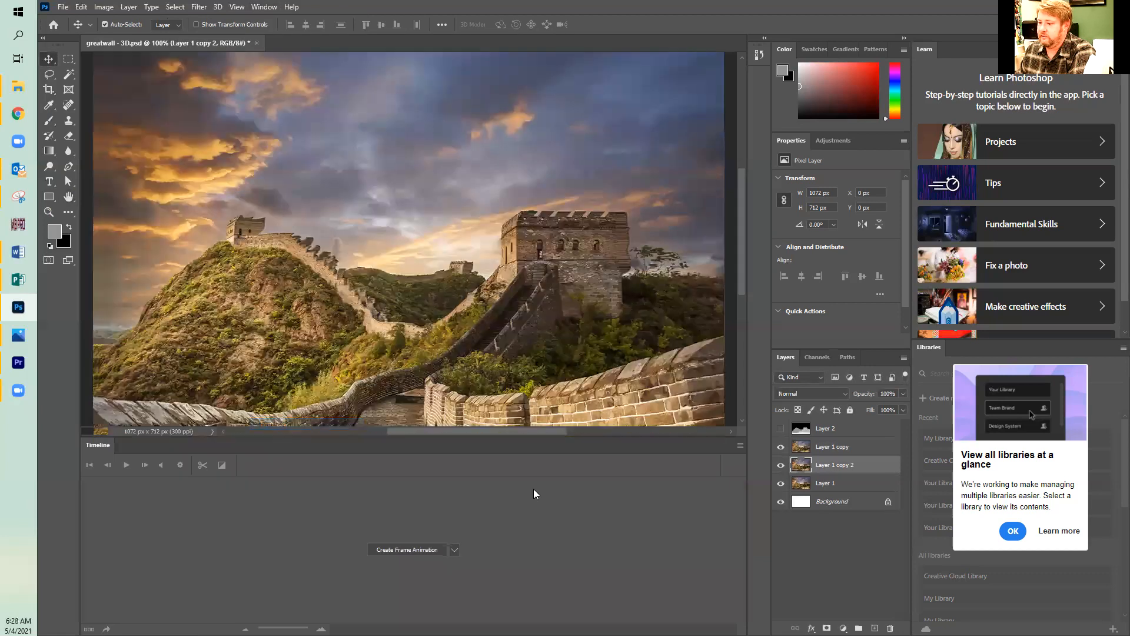
pyautogui.click(425, 549)
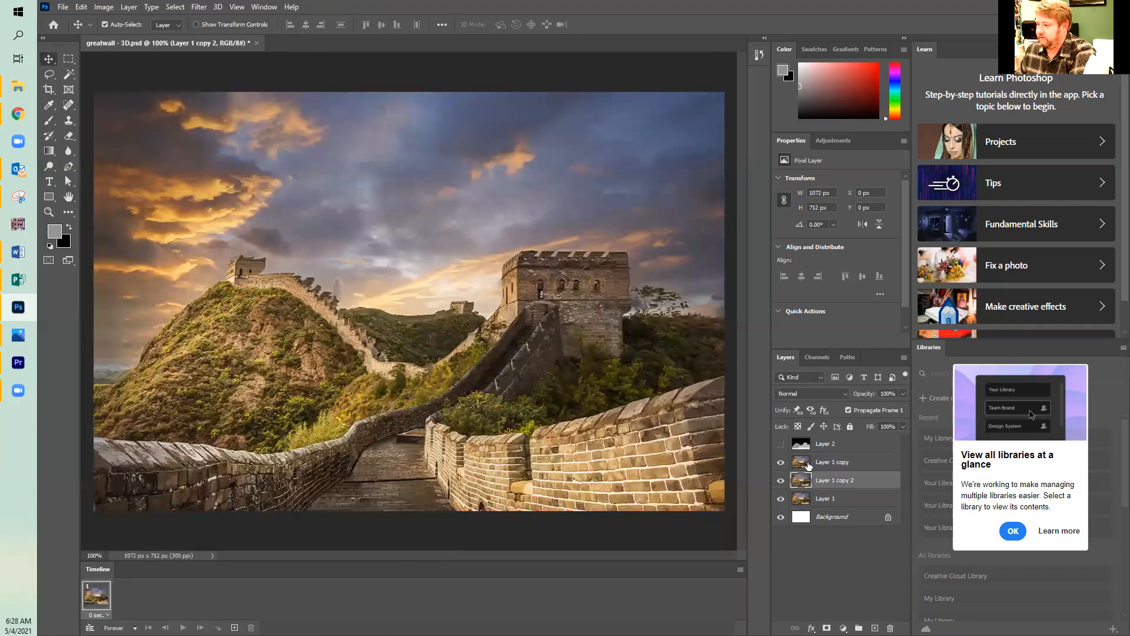
# Add a second animation frame and hide Layer 1 copy in it.
pyautogui.click(836, 462)
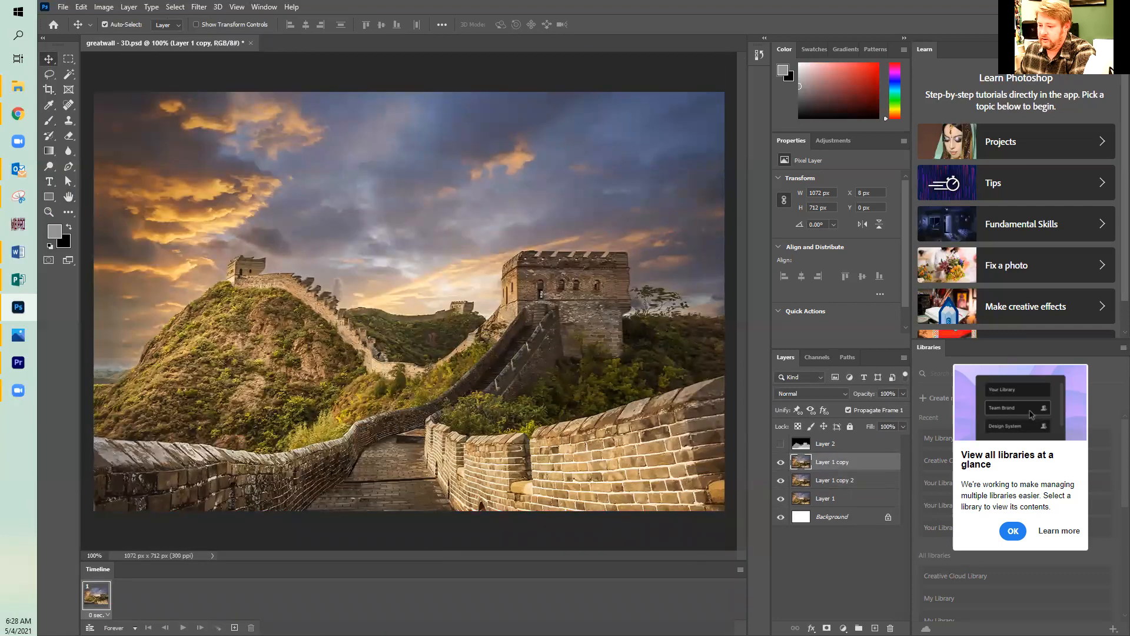
pyautogui.click(235, 627)
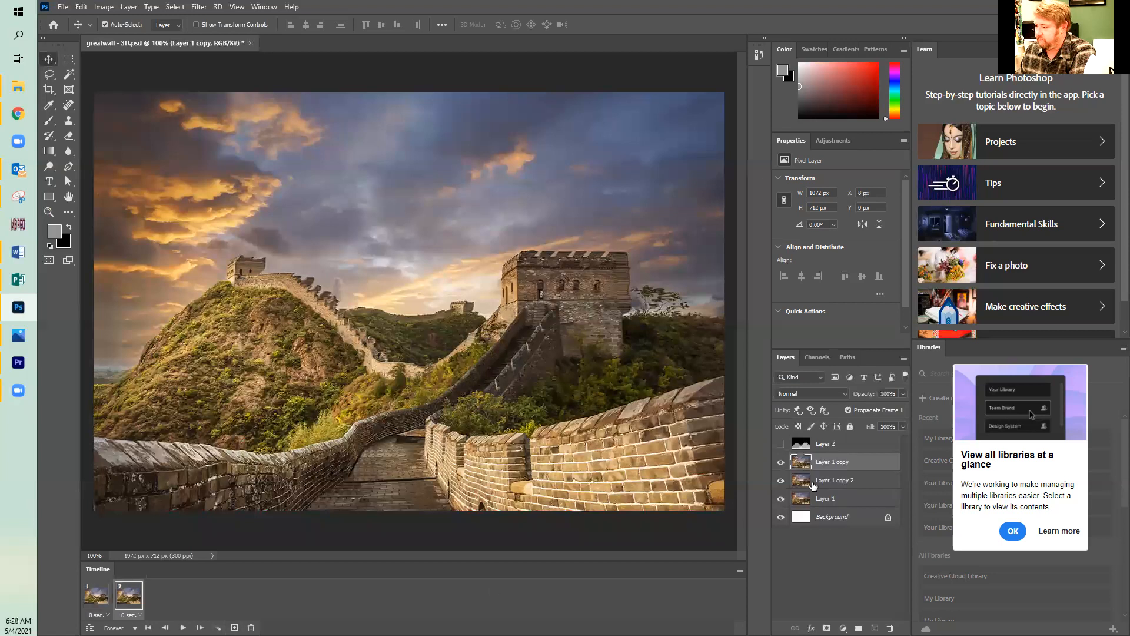
pyautogui.click(781, 463)
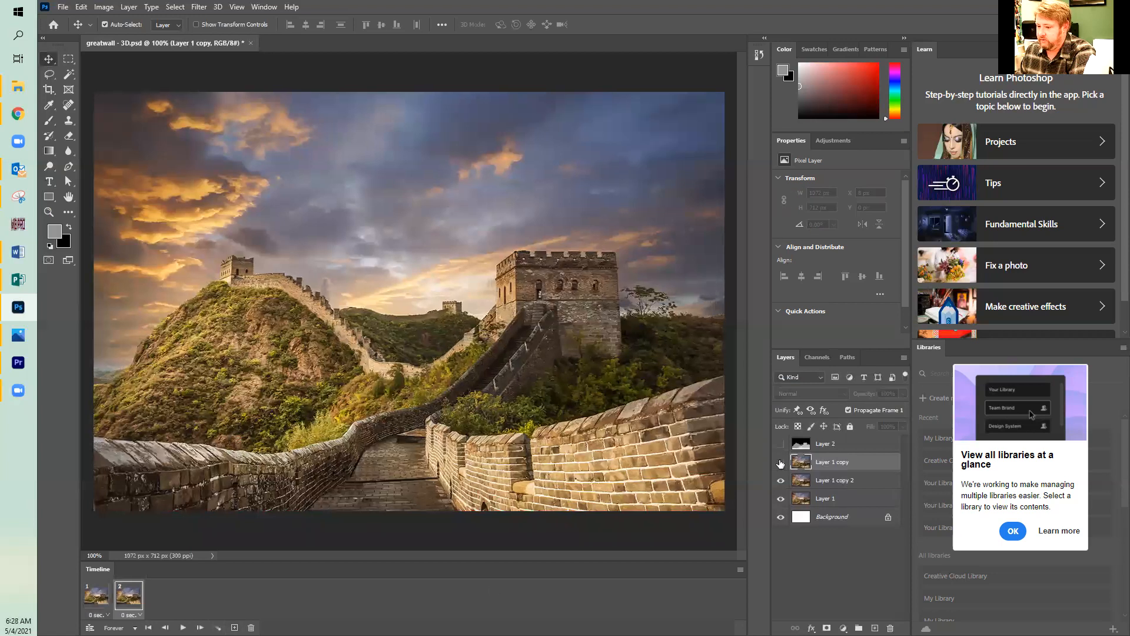
# Set the delay of both animation frames to 0.1 seconds.
pyautogui.click(99, 614)
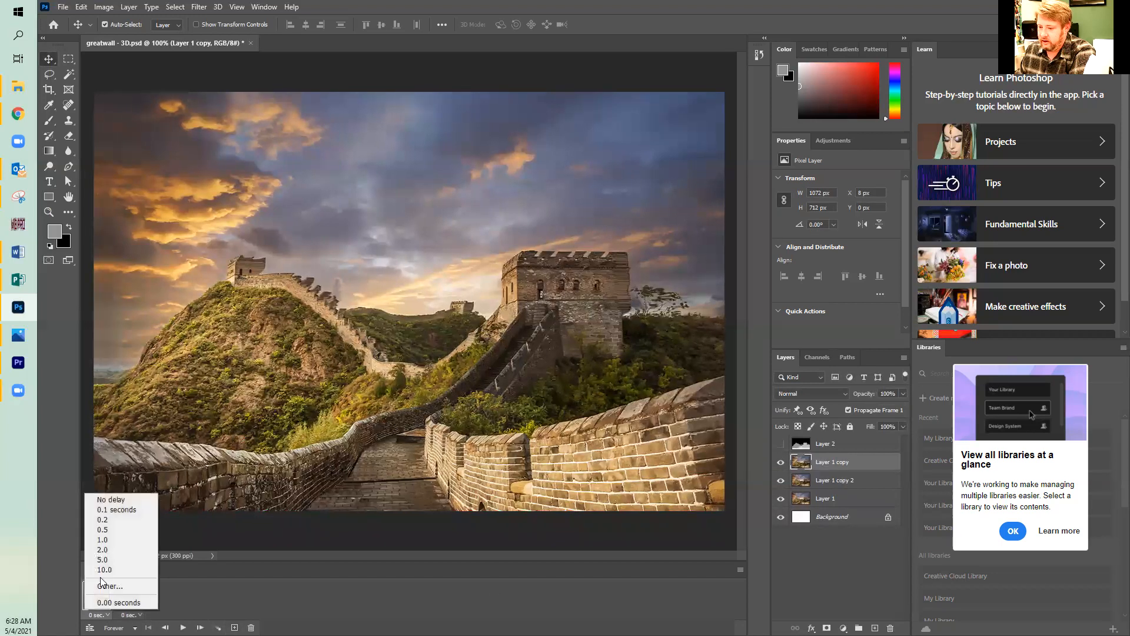
pyautogui.click(117, 510)
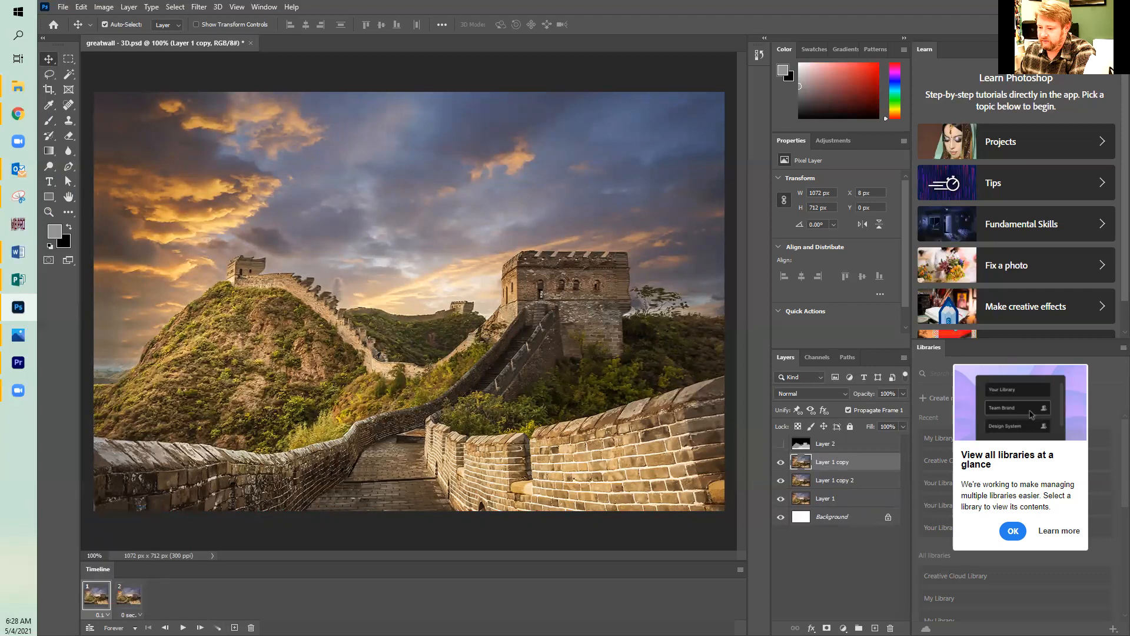
pyautogui.click(130, 614)
pyautogui.click(149, 510)
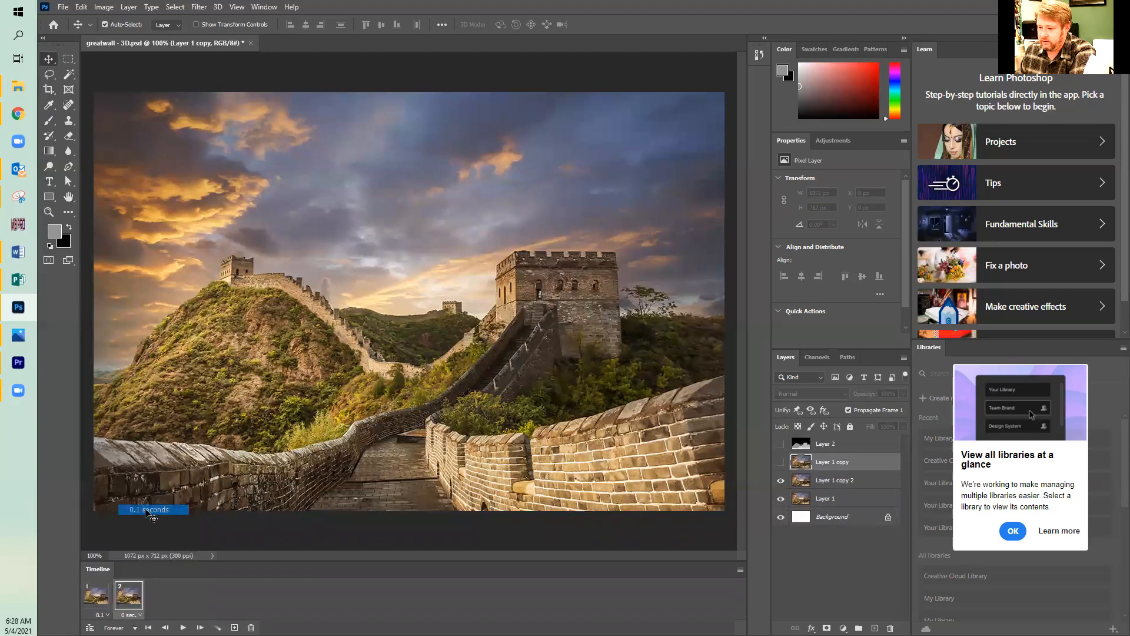
# Export the document with Export As in GIF format to the Documents folder as "greatwall - 3D wiggle".
pyautogui.click(62, 7)
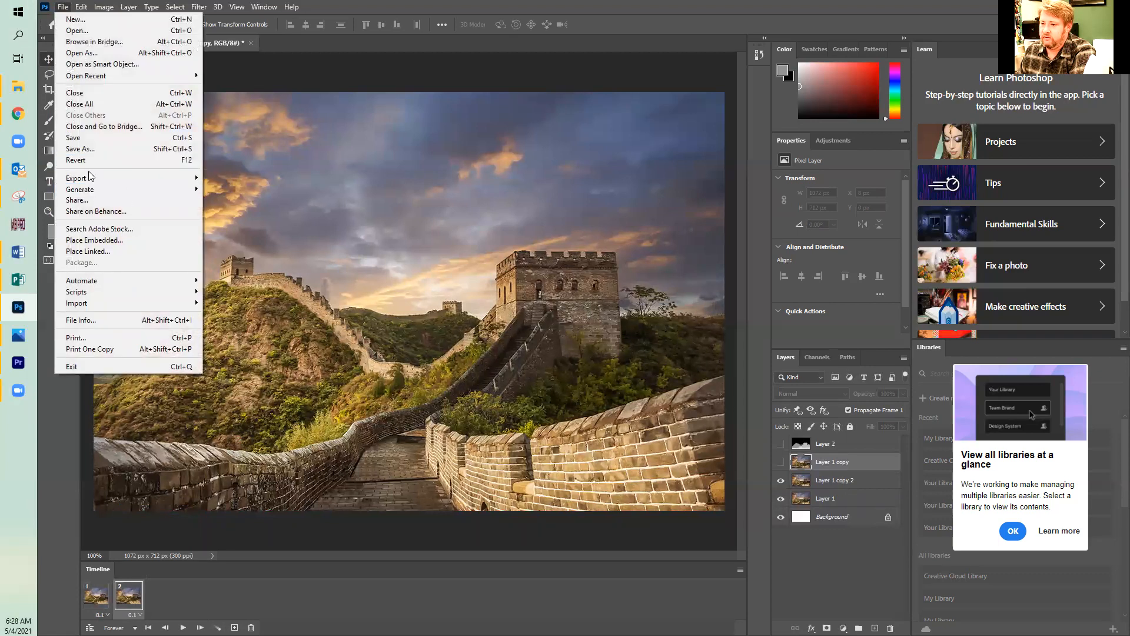
pyautogui.moveTo(90, 178)
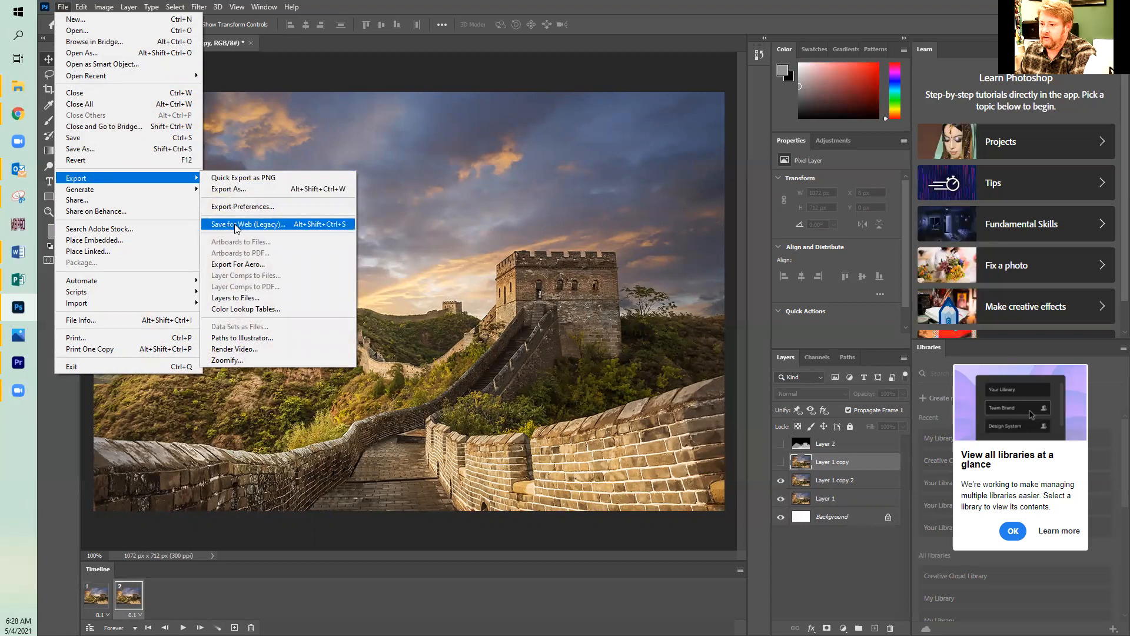
pyautogui.click(229, 189)
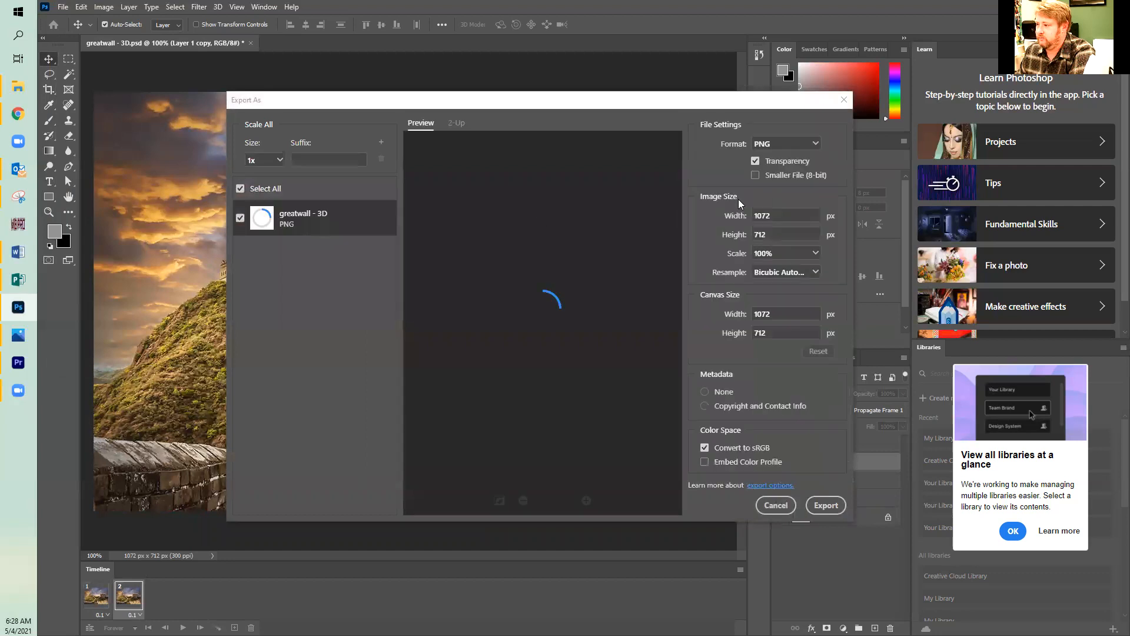
pyautogui.click(789, 145)
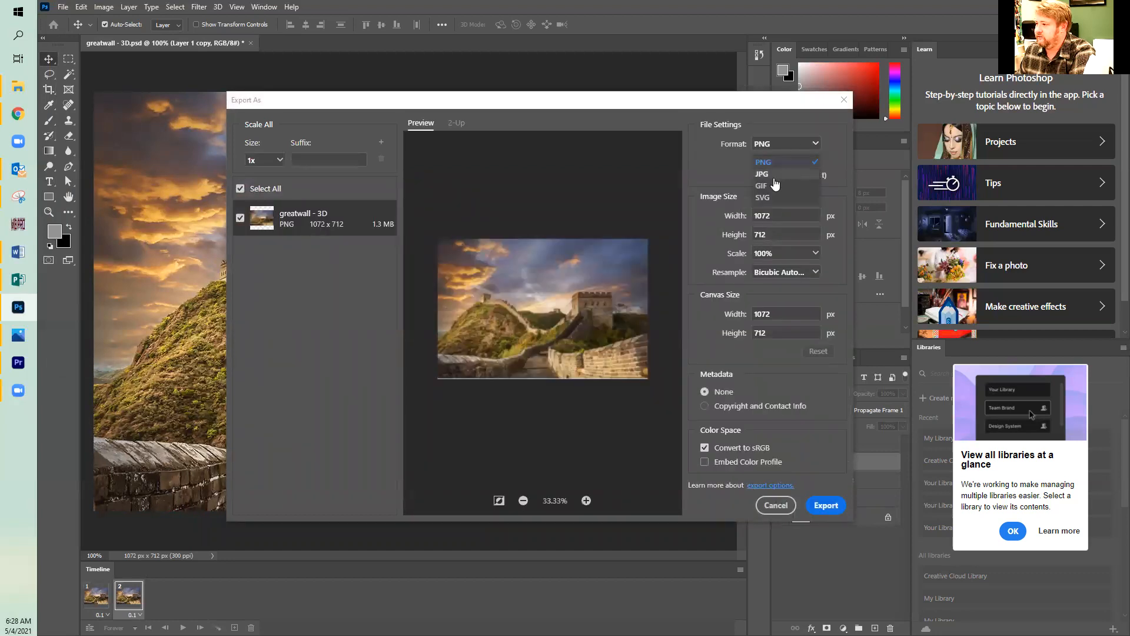
pyautogui.click(765, 186)
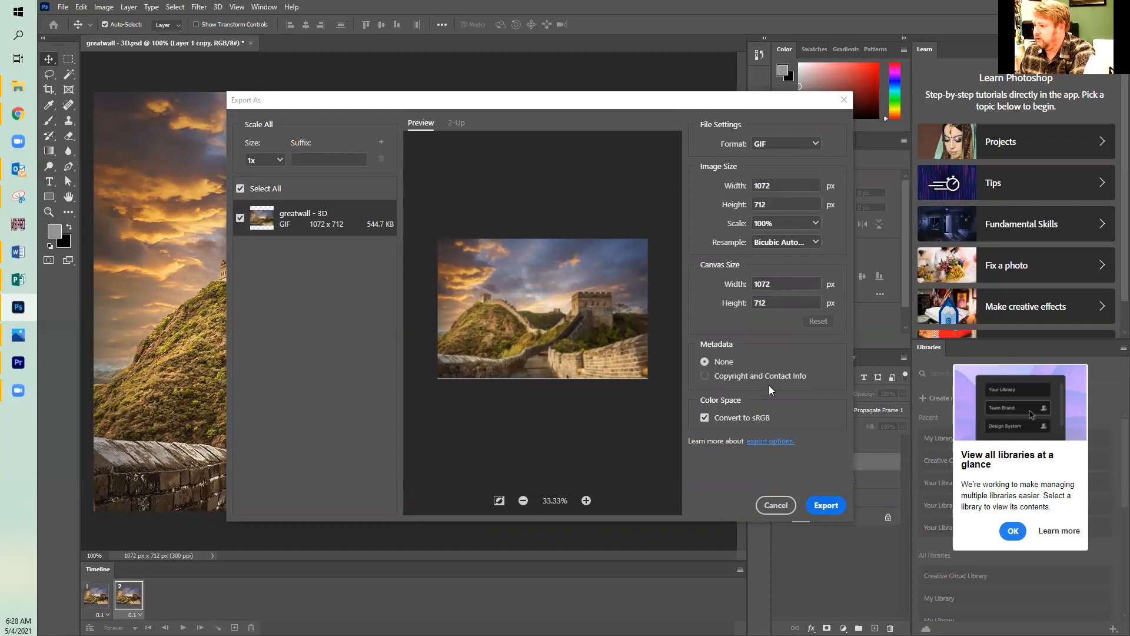
pyautogui.click(819, 507)
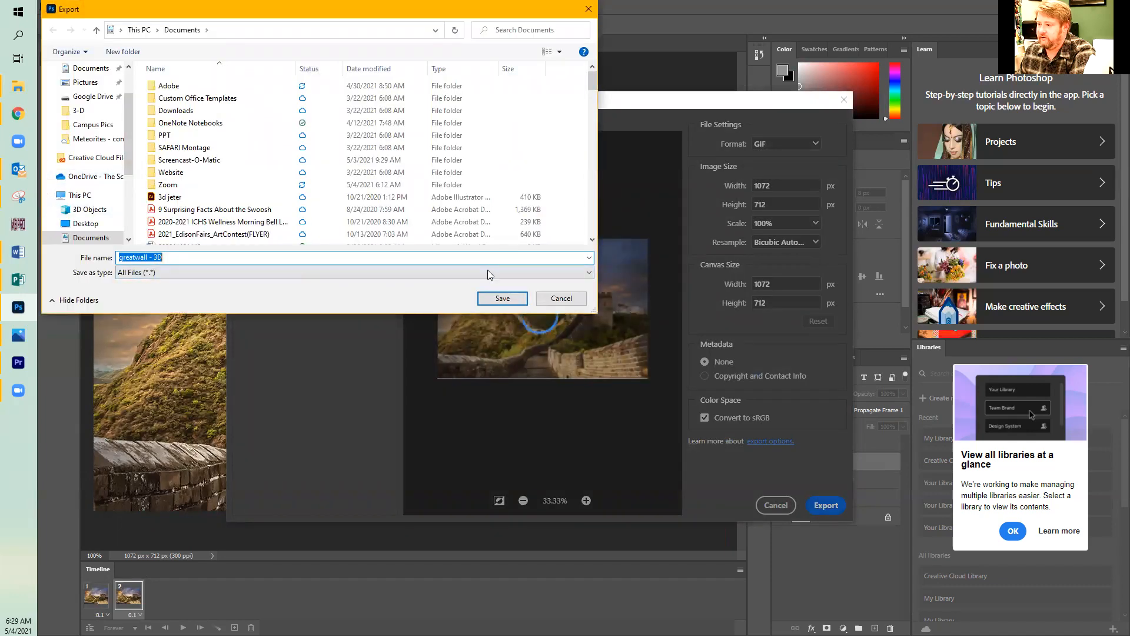
pyautogui.click(189, 259)
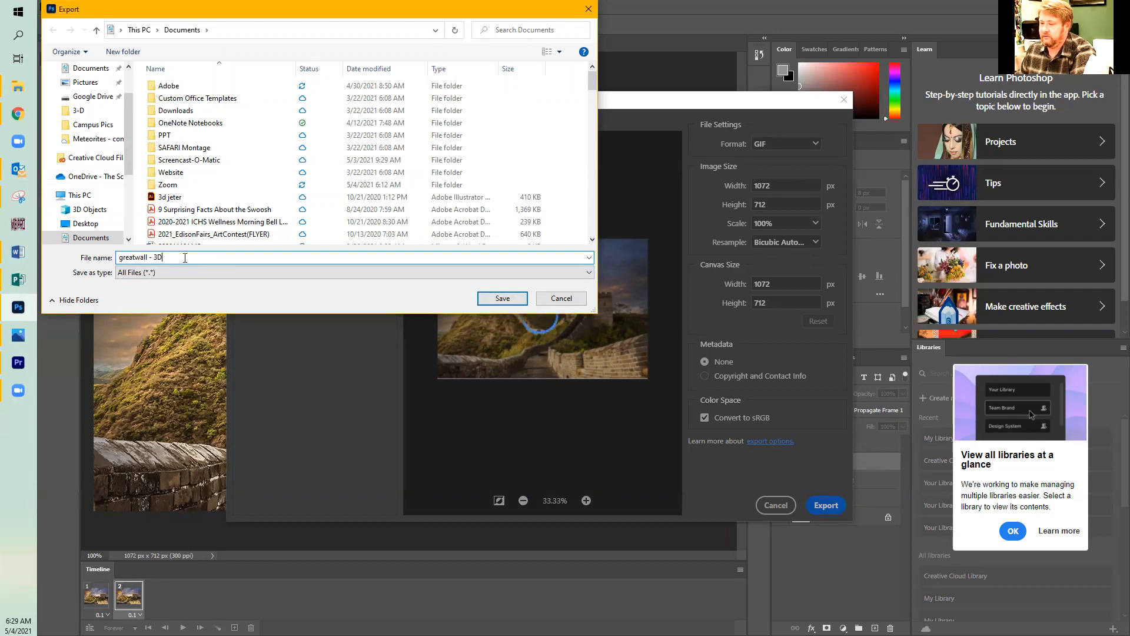
pyautogui.write('wiggle')
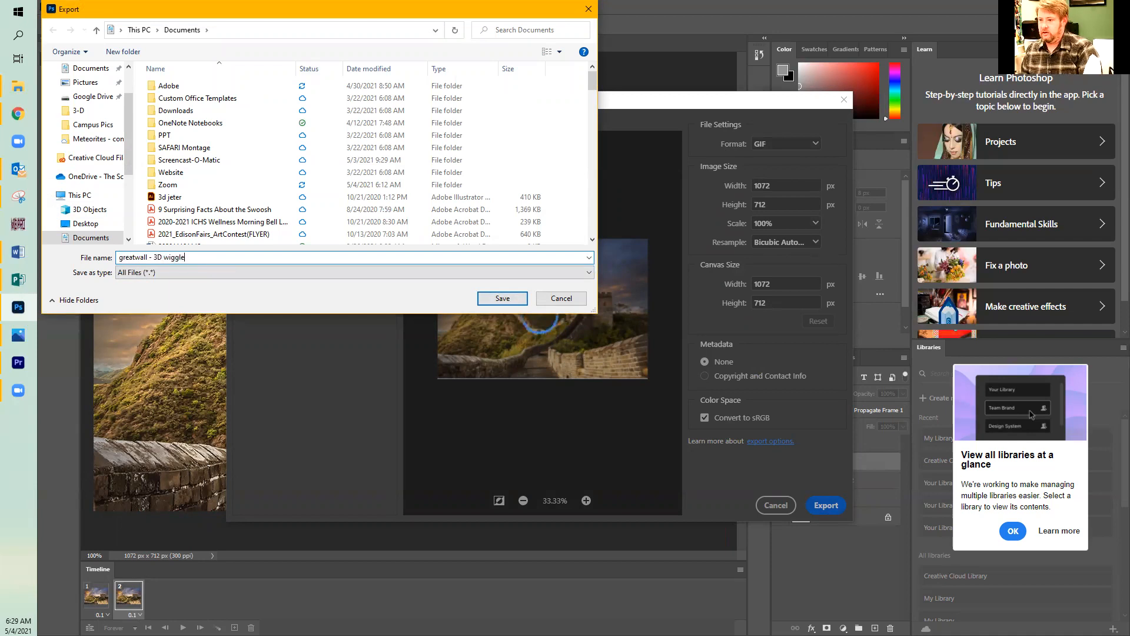
pyautogui.click(509, 297)
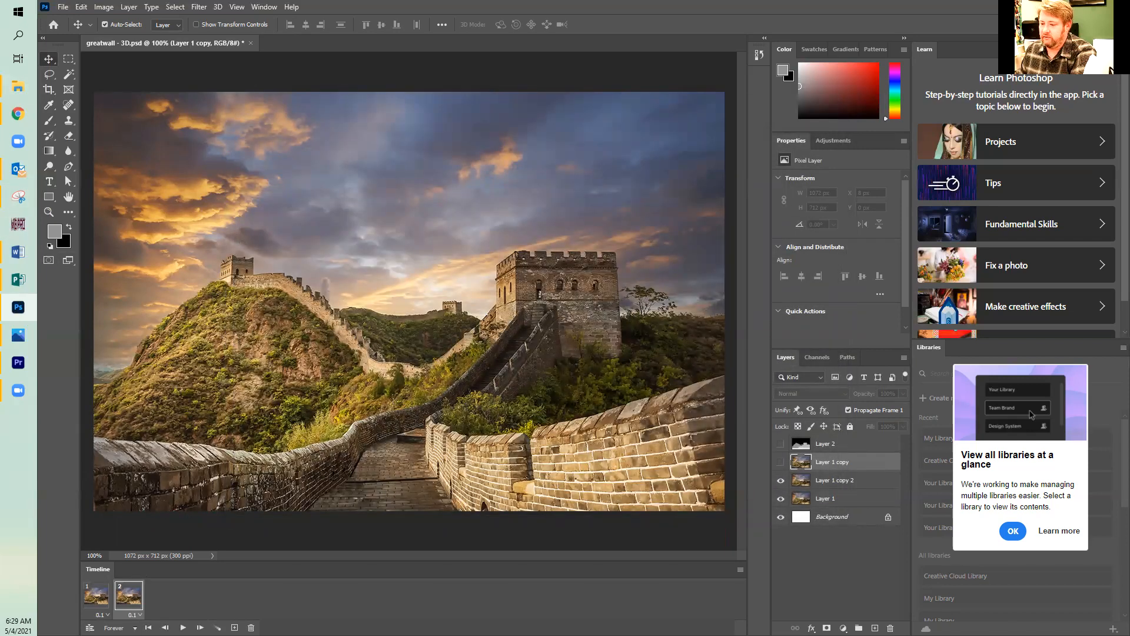
# Play the two-frame wiggle animation in the document and stop it.
pyautogui.click(183, 627)
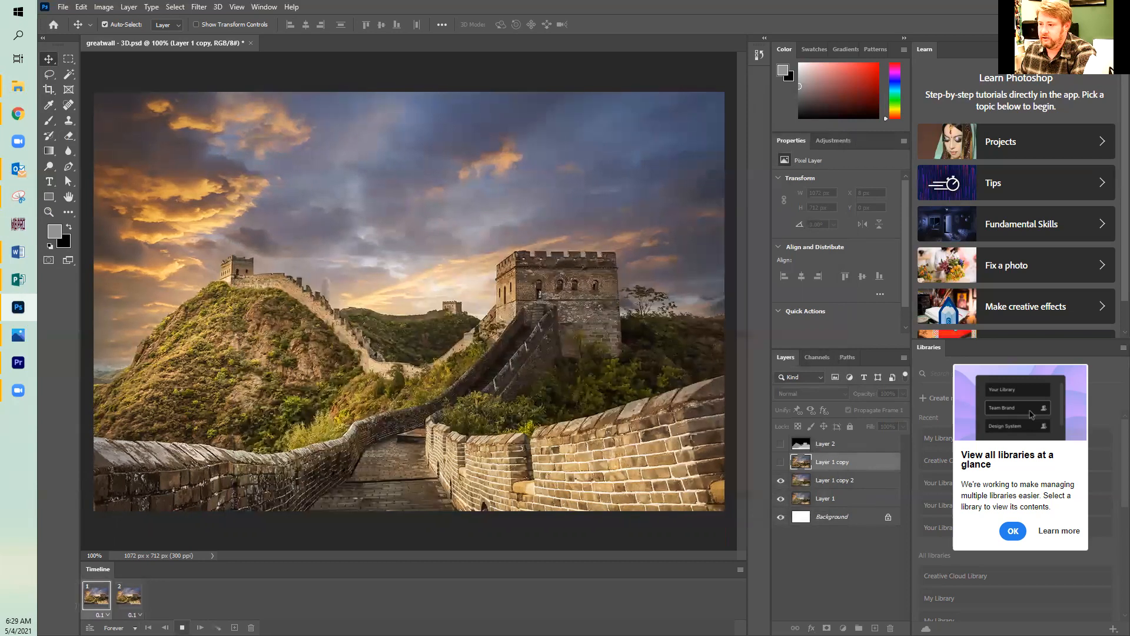
pyautogui.press('space')
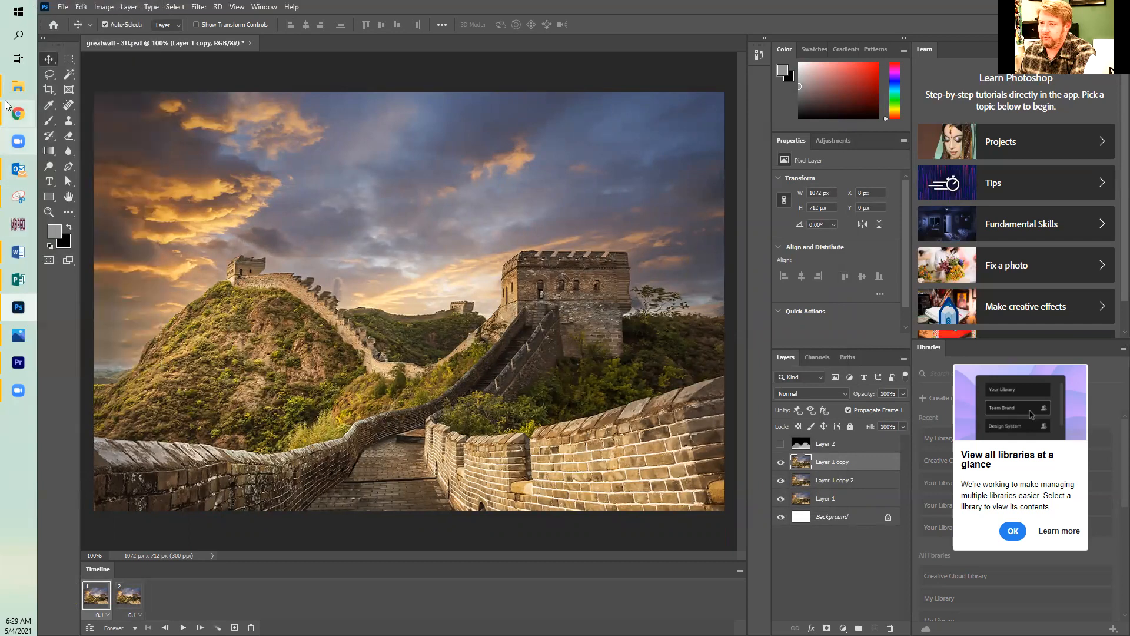
# Switch to File Explorer, open "greatwall - 3D wiggle" from Documents to check whether it animates, and return to Photoshop.
pyautogui.moveTo(18, 86)
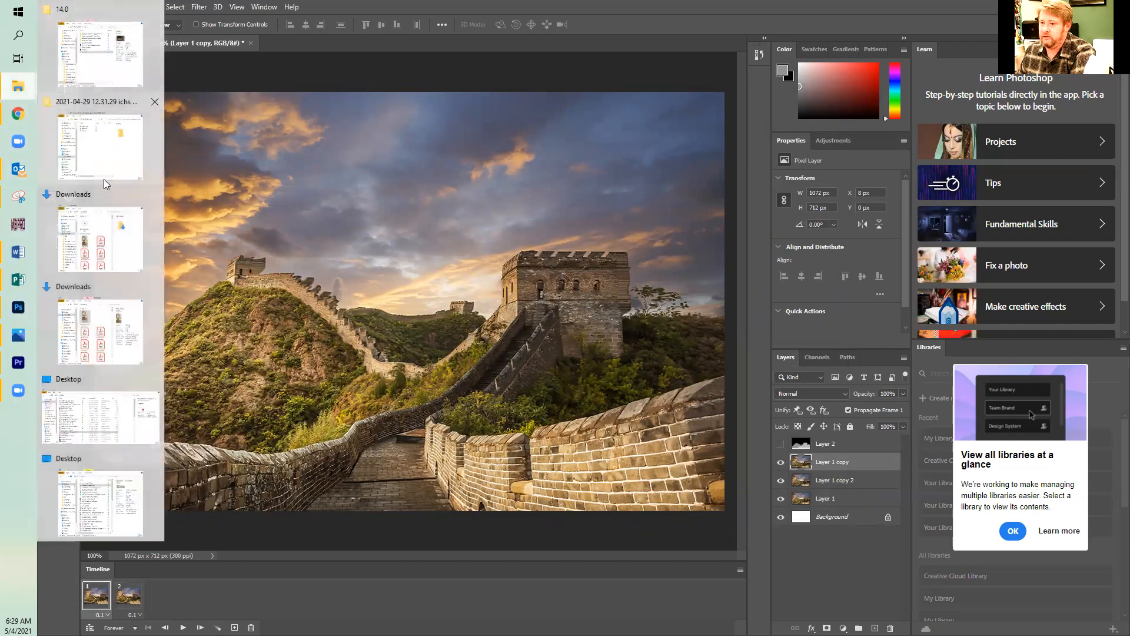
pyautogui.click(82, 415)
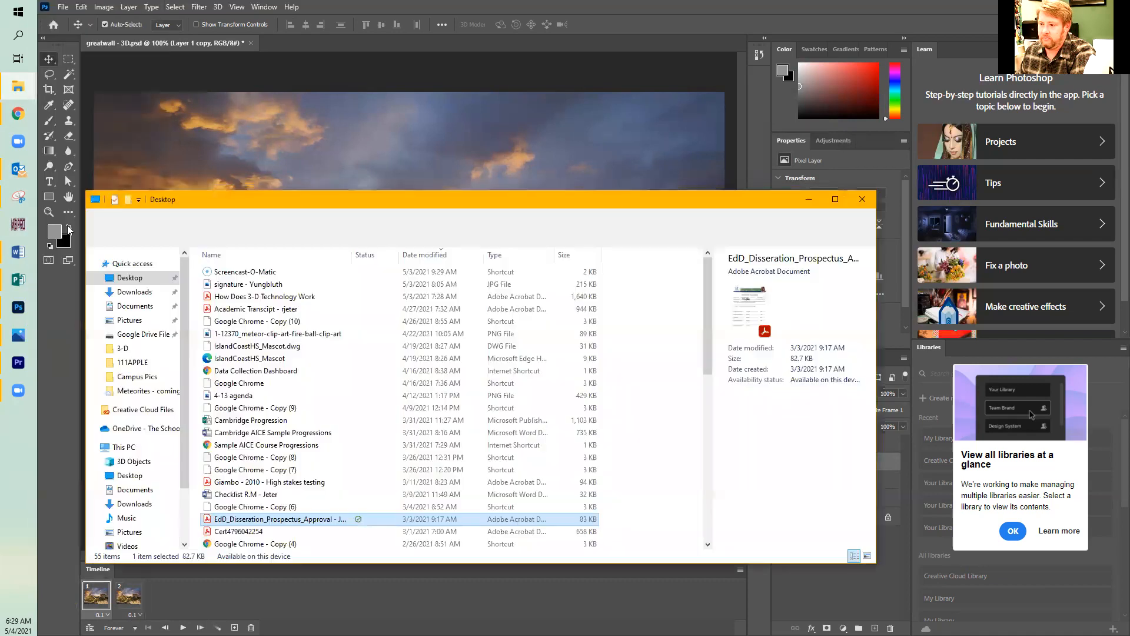
pyautogui.click(136, 491)
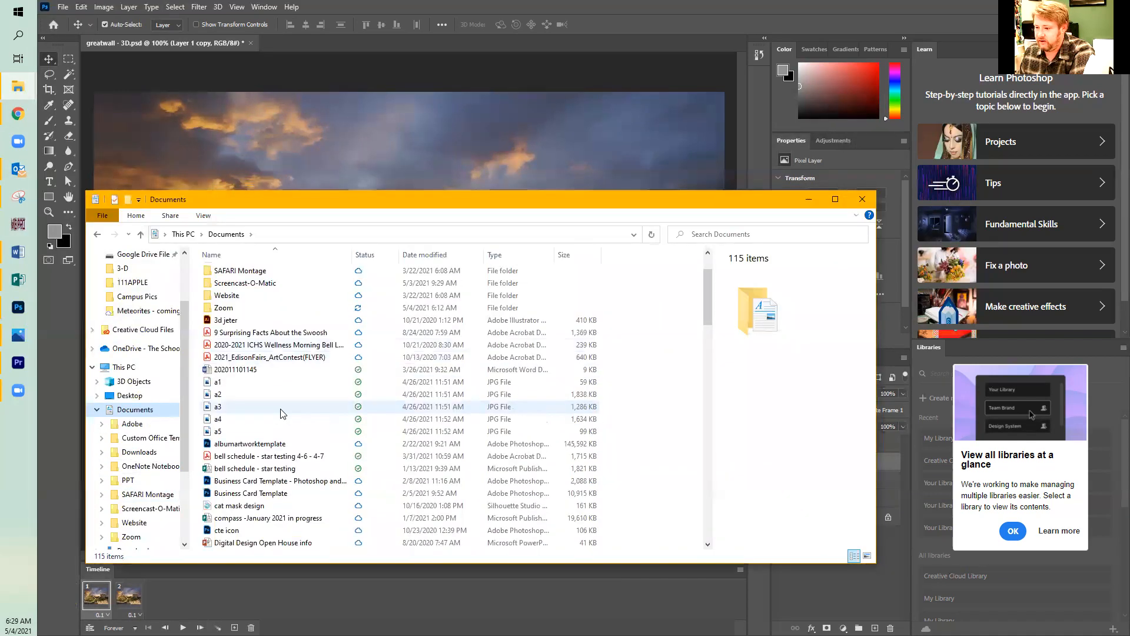
pyautogui.scroll(-1, 263, 431)
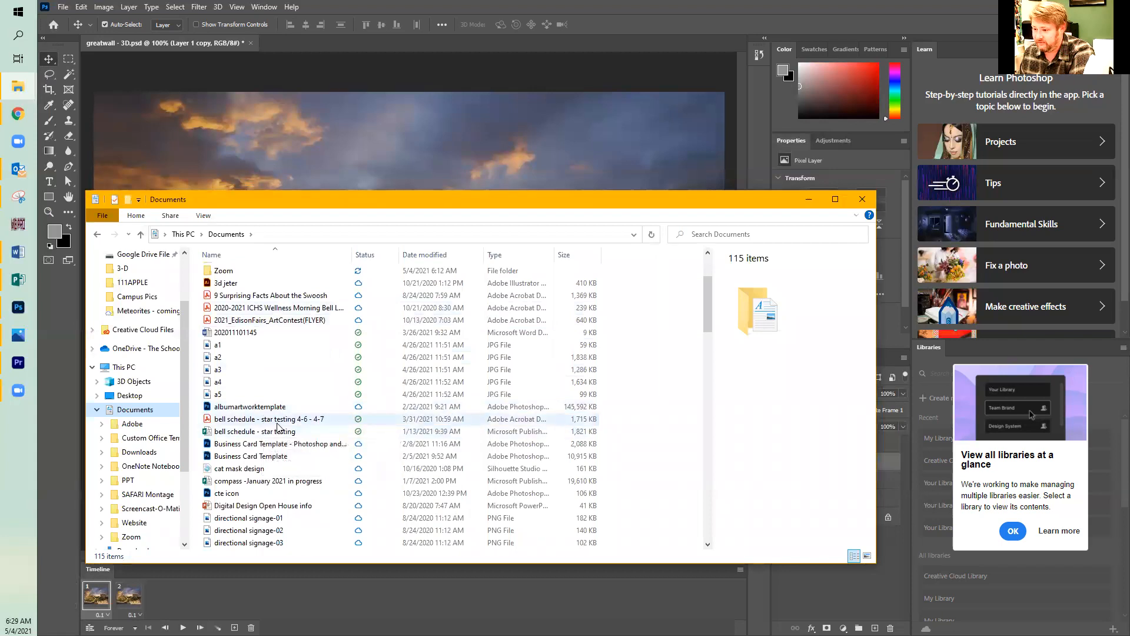
pyautogui.scroll(-2, 277, 425)
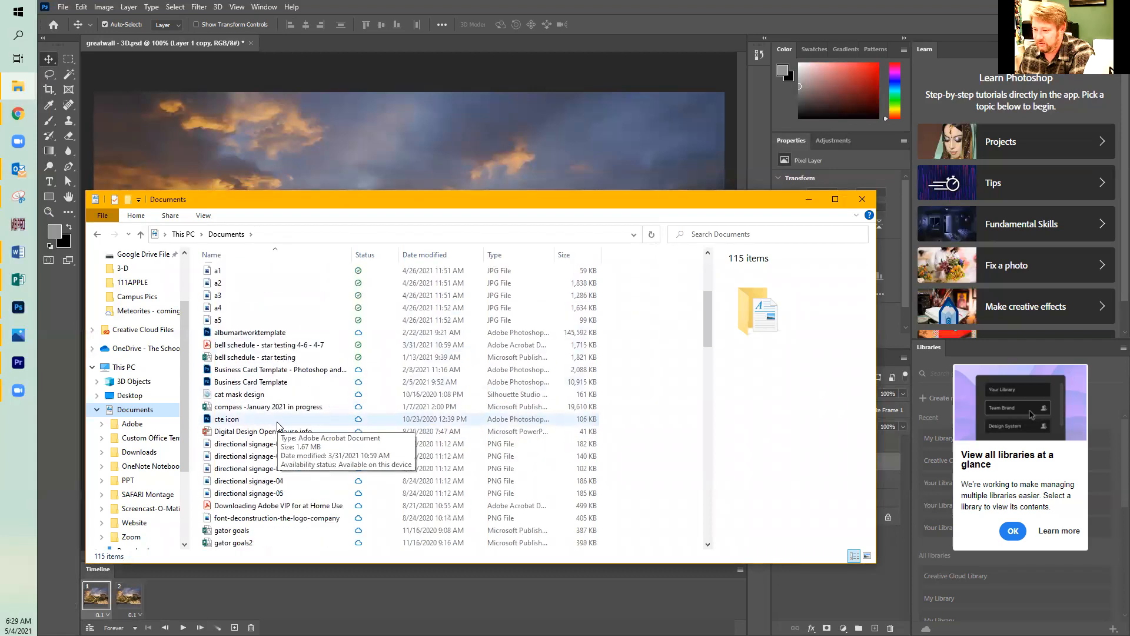
pyautogui.scroll(-5, 277, 425)
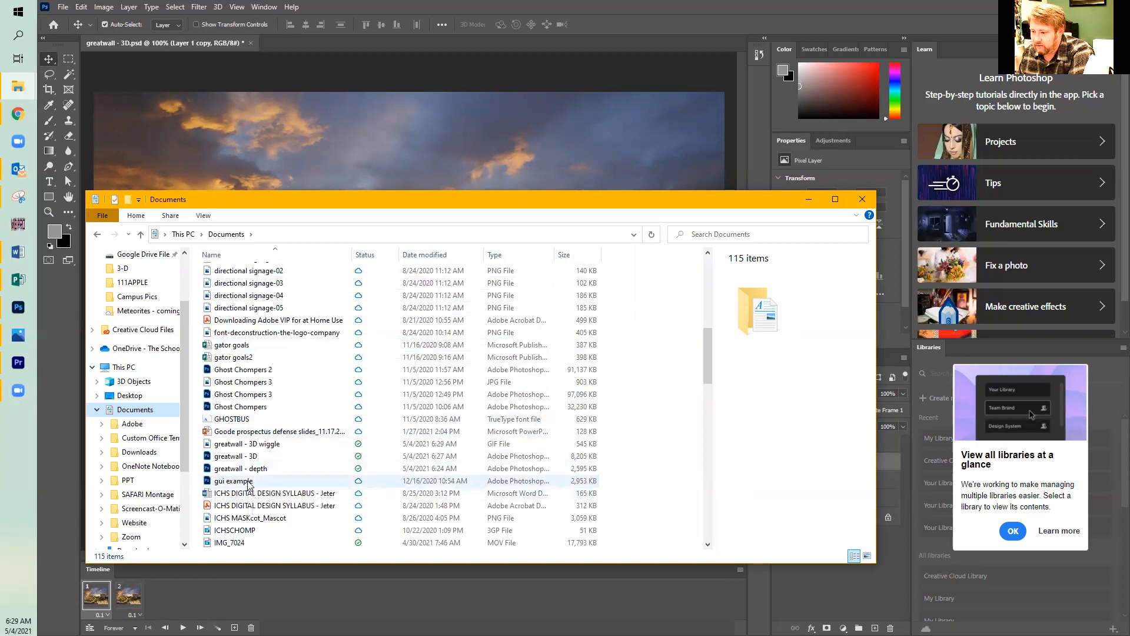
pyautogui.doubleClick(261, 448)
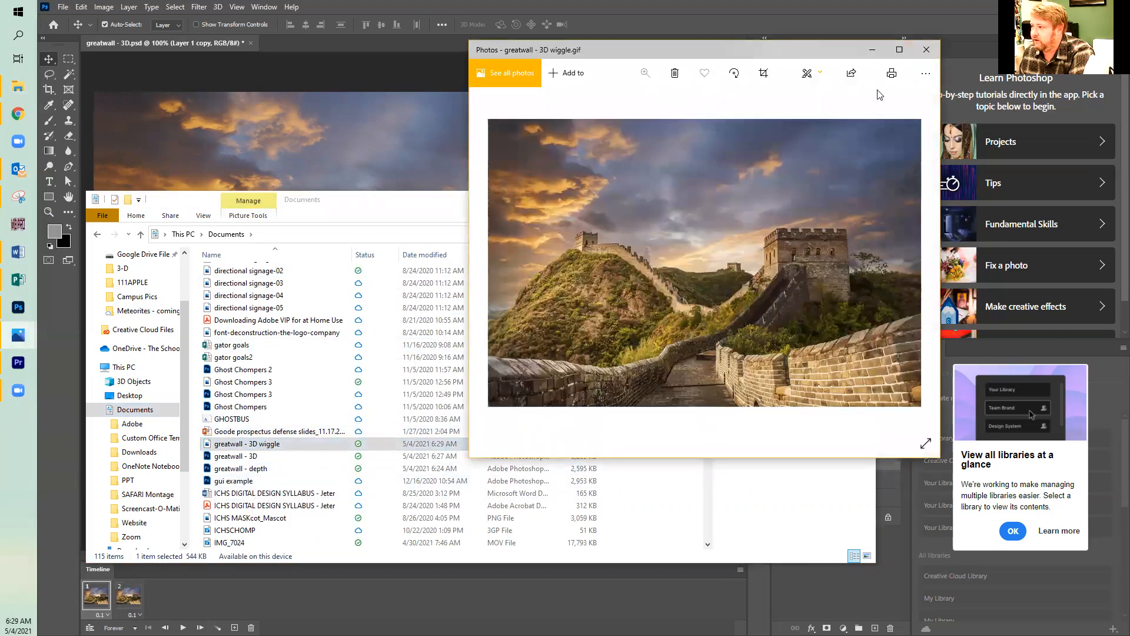
pyautogui.click(926, 49)
pyautogui.click(17, 87)
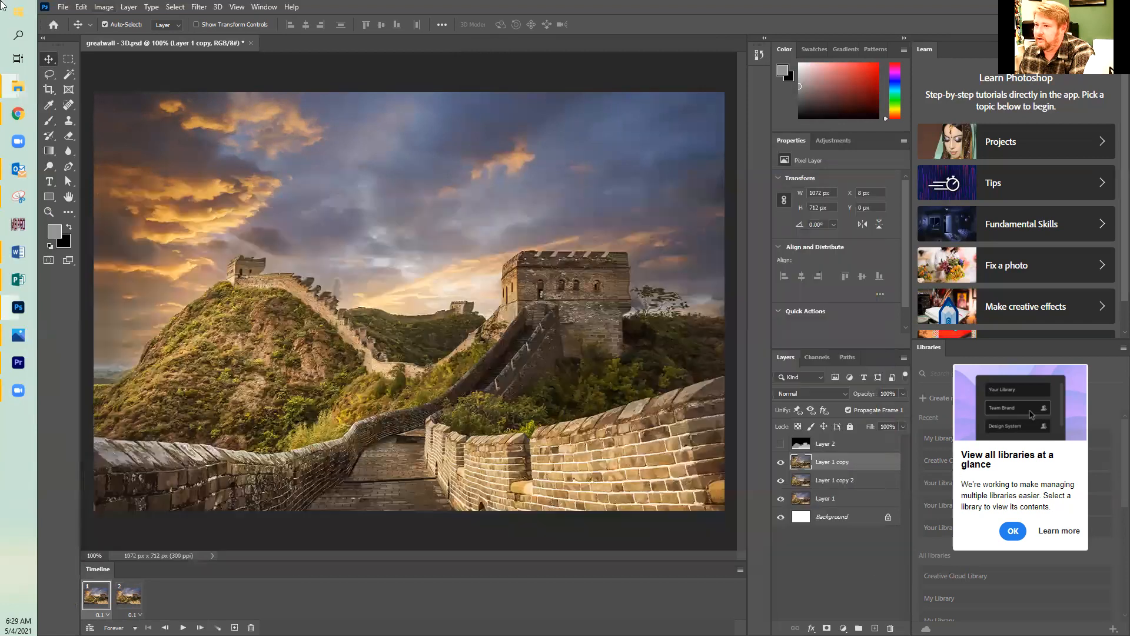
# Open Save for Web (Legacy) for the looping two-frame animation.
pyautogui.click(63, 7)
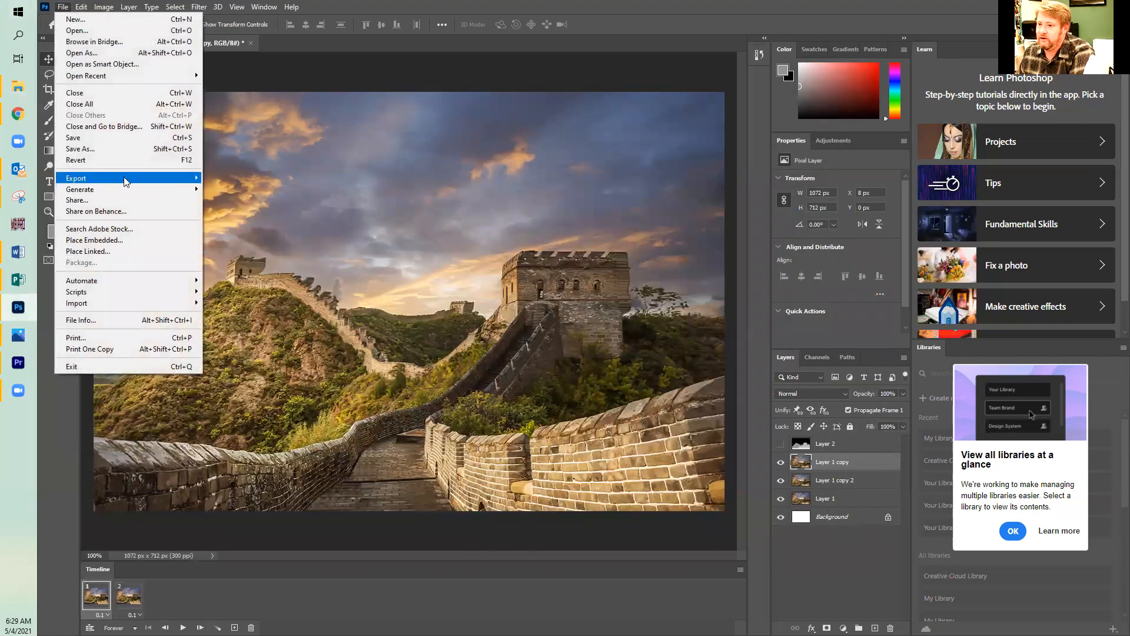
pyautogui.moveTo(125, 182)
pyautogui.click(268, 223)
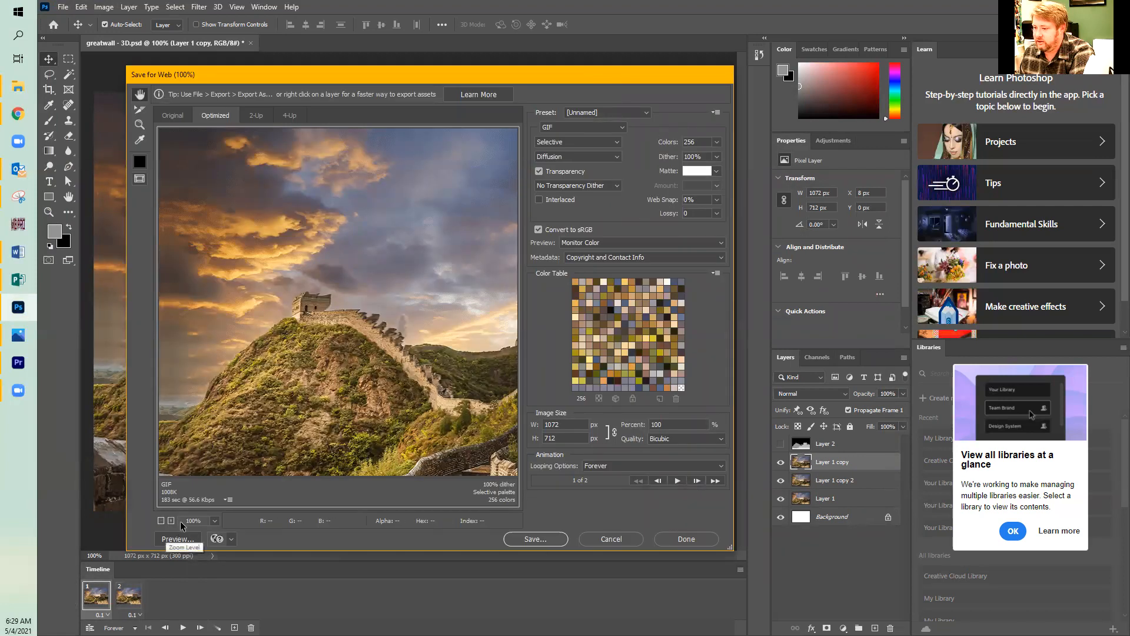
pyautogui.click(546, 542)
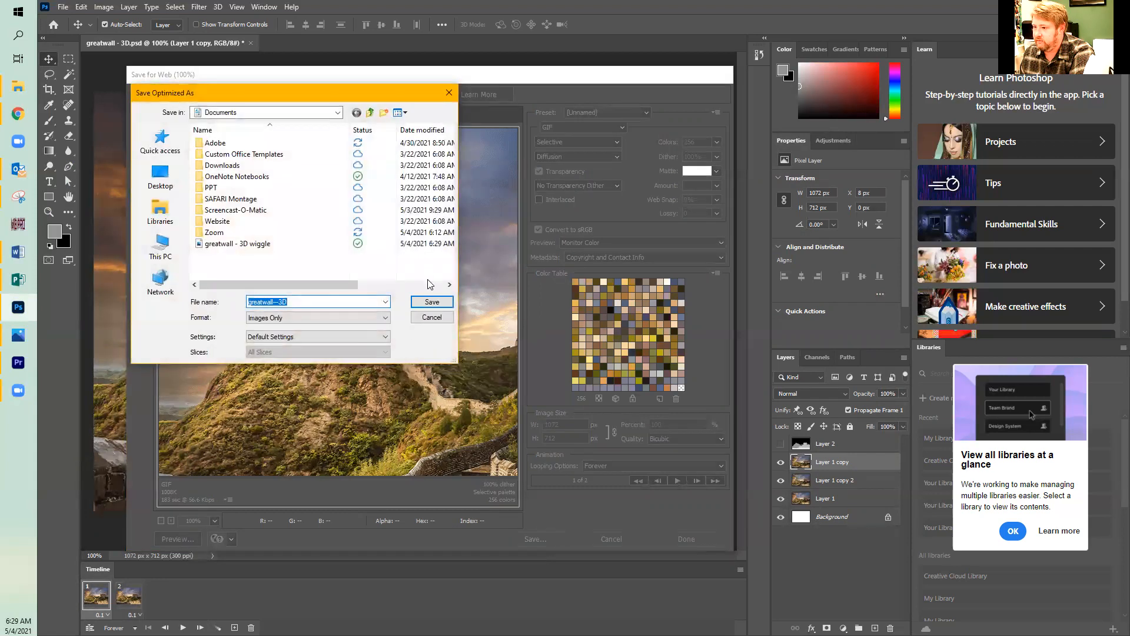
pyautogui.click(357, 322)
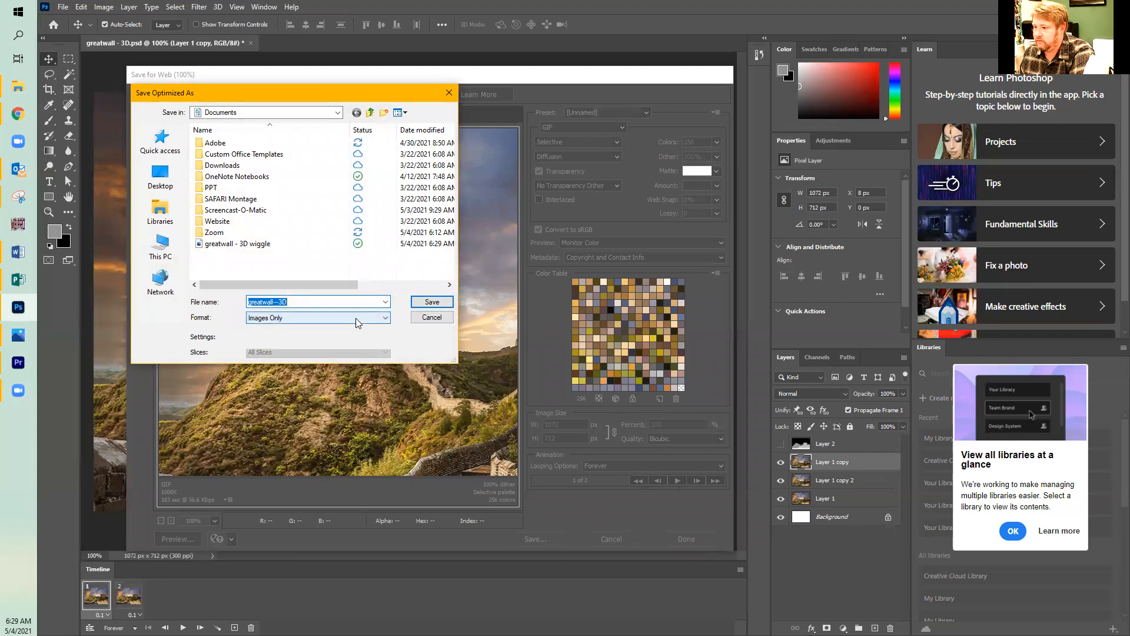
pyautogui.click(356, 322)
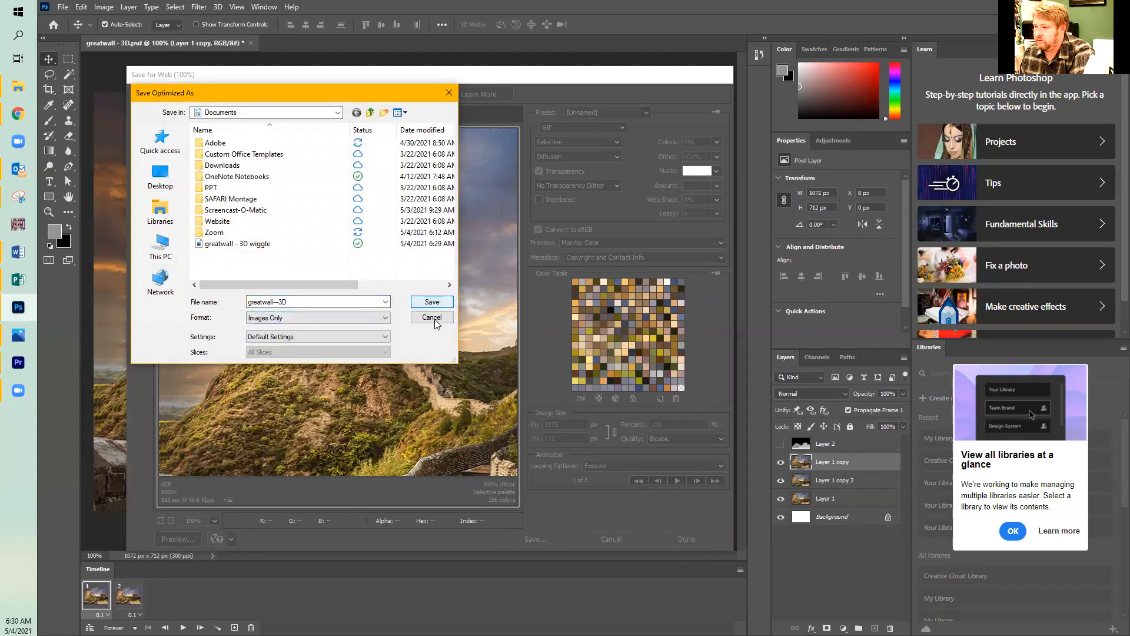
pyautogui.click(433, 318)
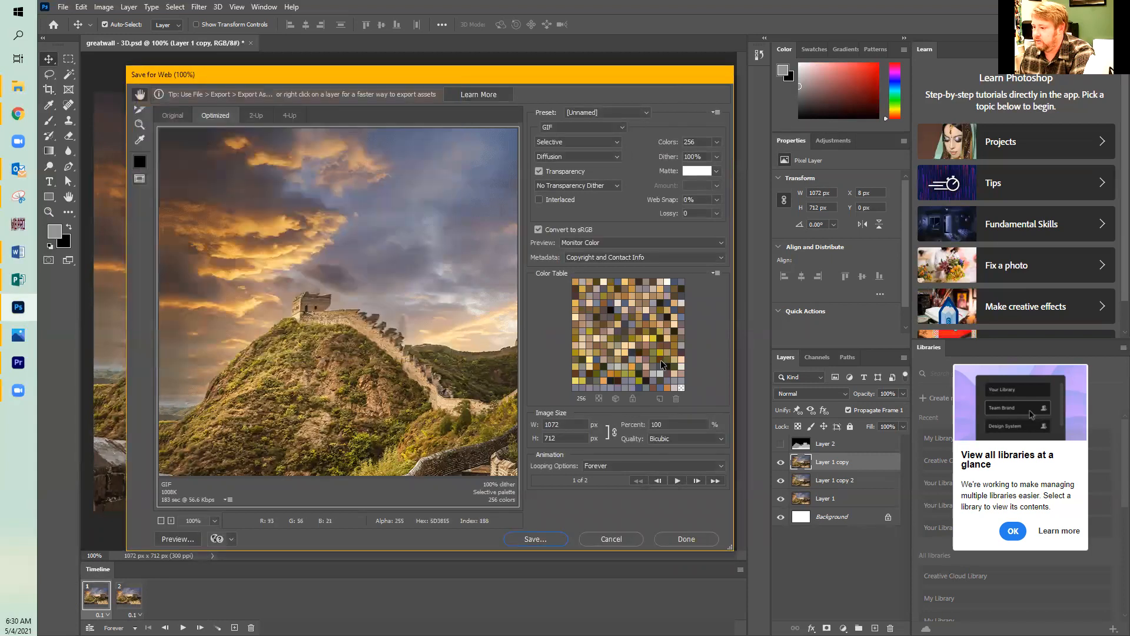
# Save the optimized animated GIF in the Documents folder as "greatwall---3D-wiggle", basing the name on the earlier wiggle export.
pyautogui.click(537, 540)
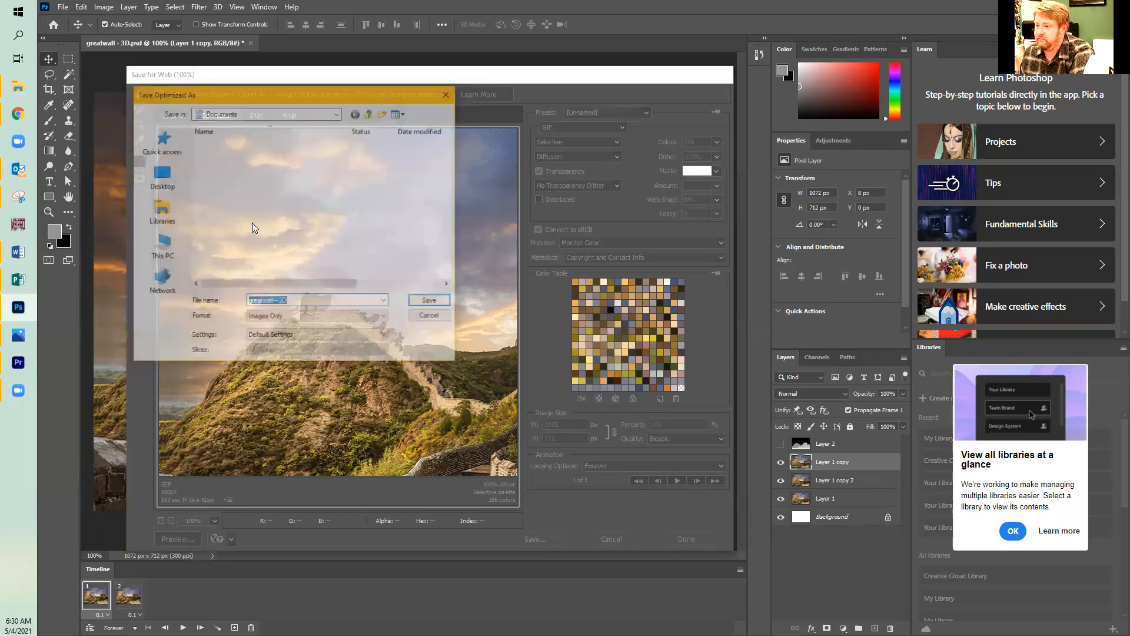
pyautogui.click(291, 244)
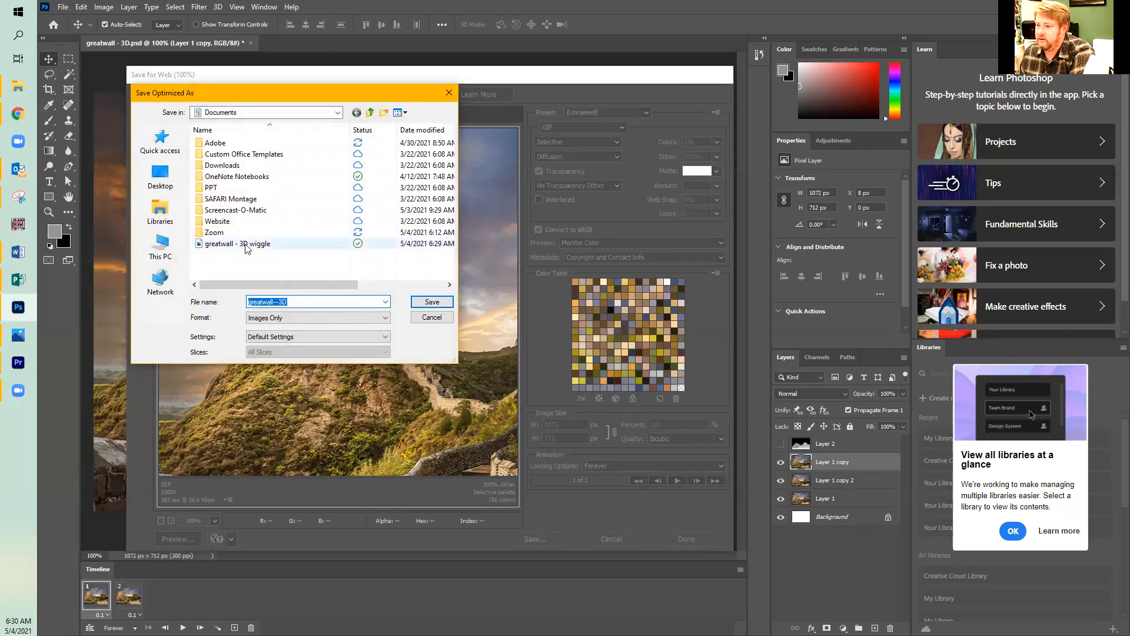
pyautogui.click(432, 302)
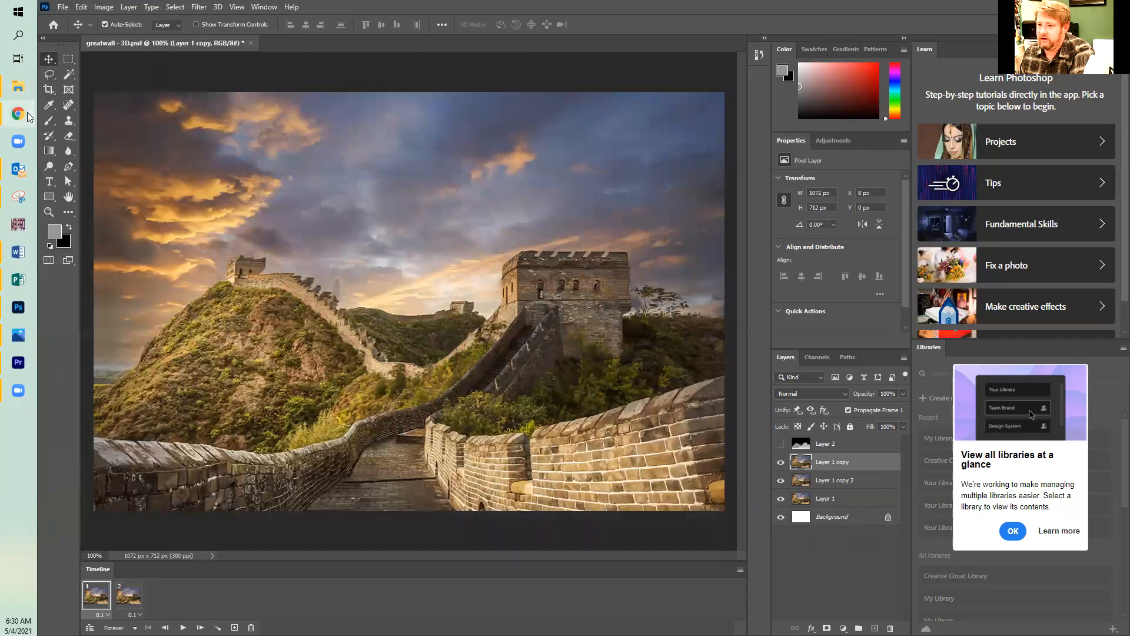
# Switch to File Explorer, view both exported wiggle GIFs from Documents in Photos, and close the viewer and folder windows.
pyautogui.moveTo(17, 86)
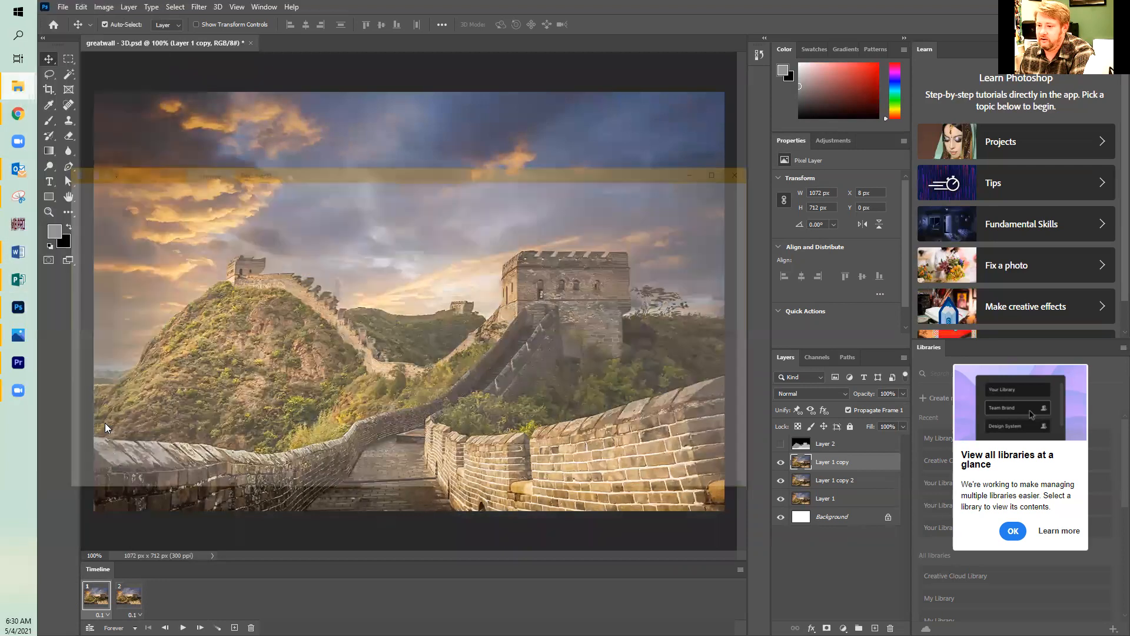
pyautogui.click(105, 423)
pyautogui.scroll(-1, 267, 471)
pyautogui.scroll(-8, 267, 471)
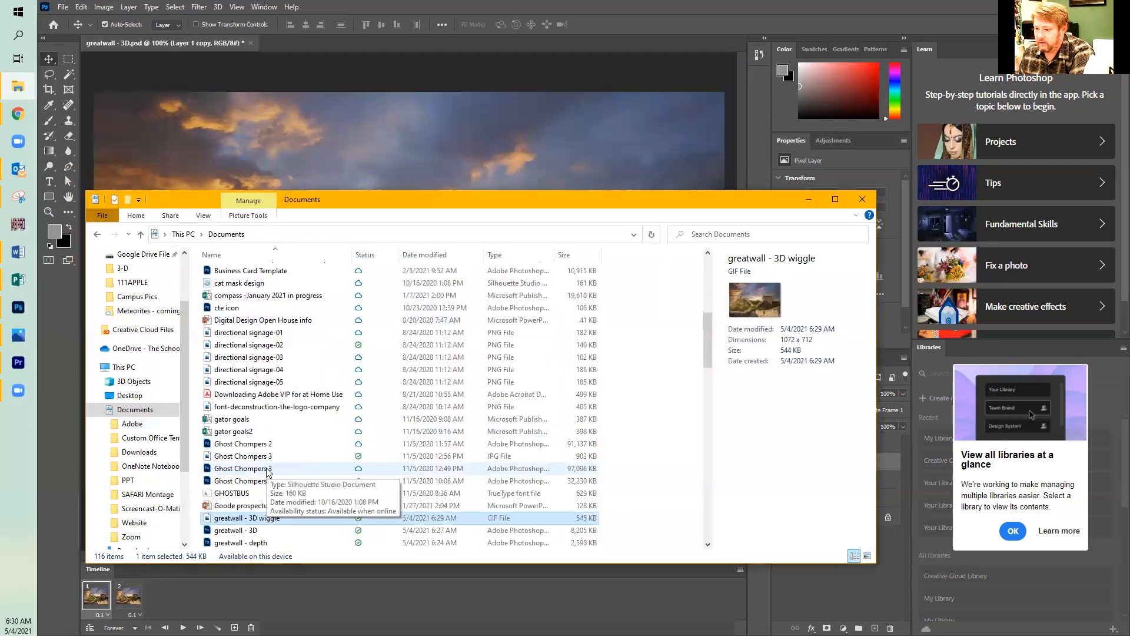
pyautogui.doubleClick(254, 370)
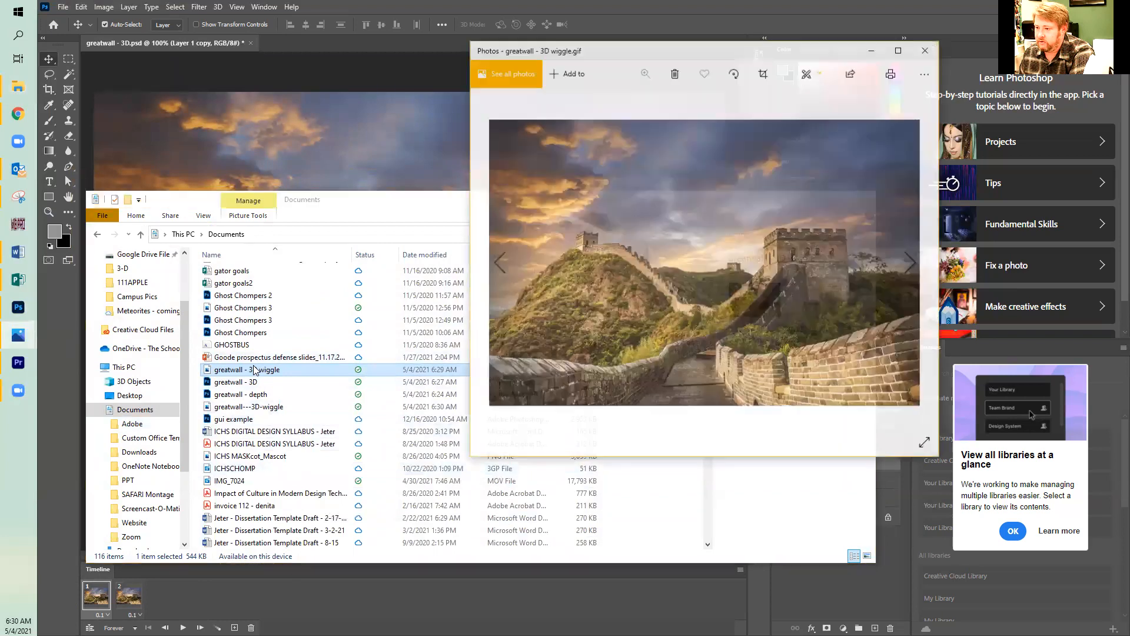
pyautogui.click(912, 263)
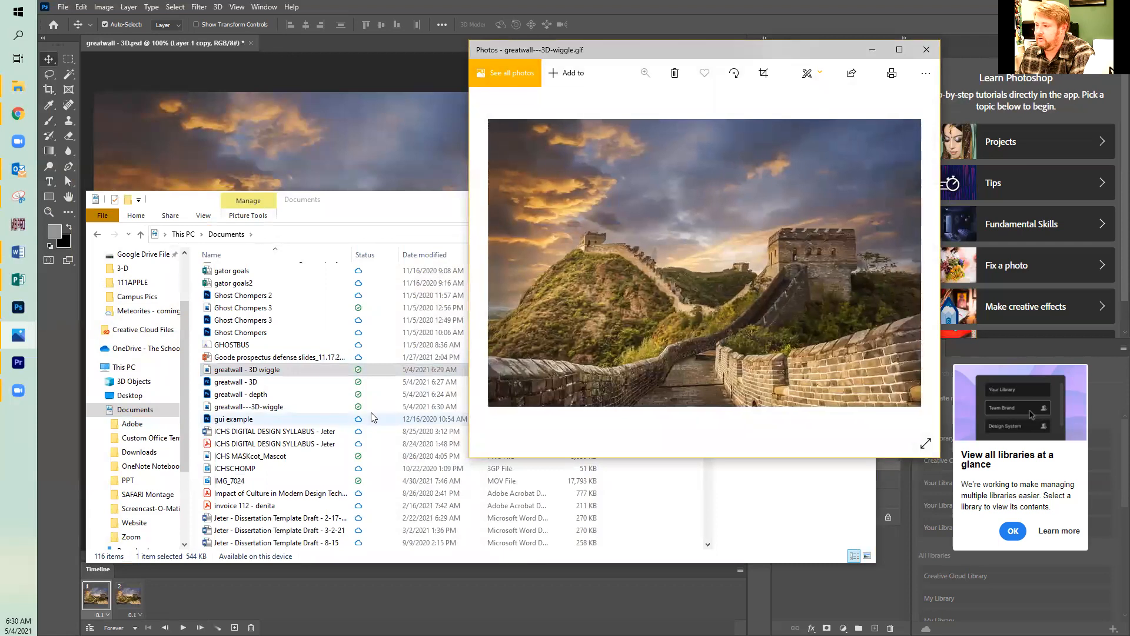
pyautogui.click(926, 50)
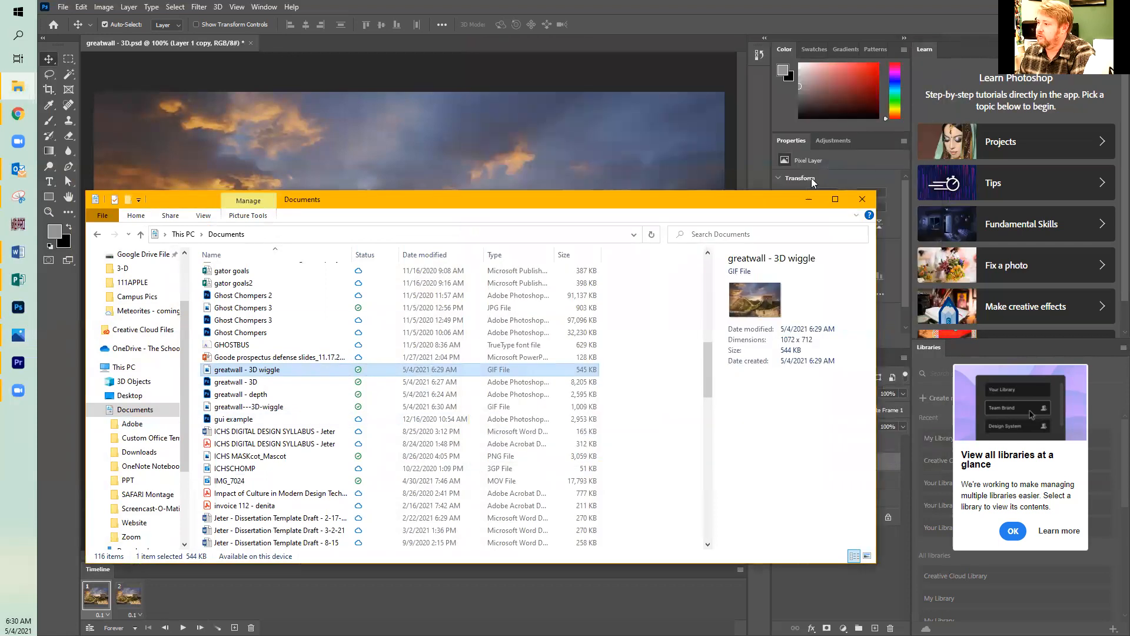
pyautogui.click(863, 202)
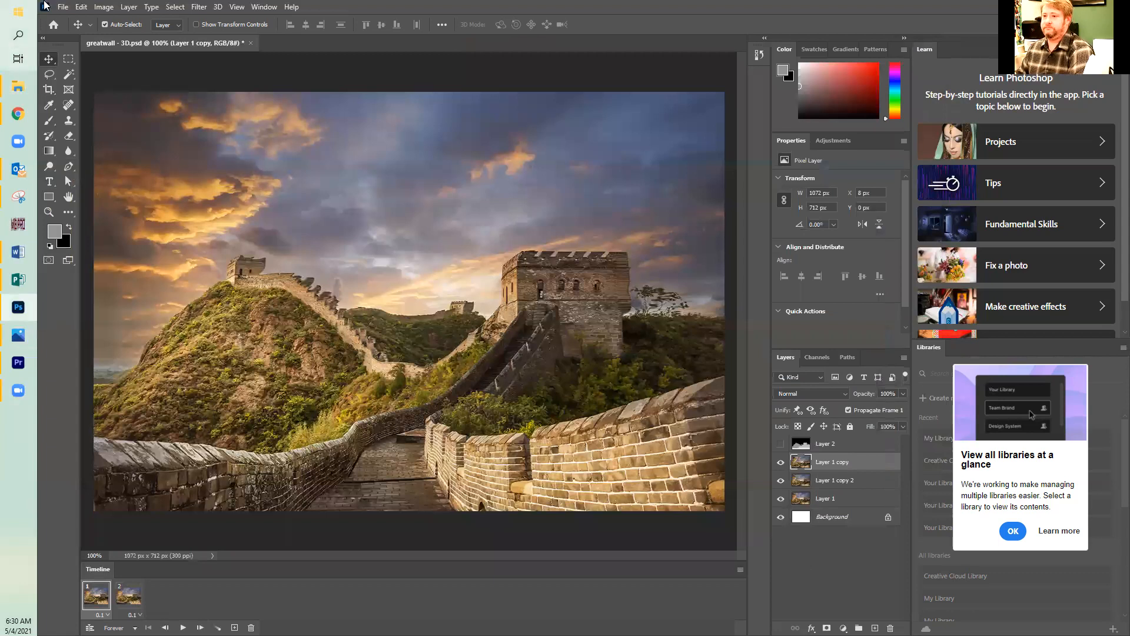
pyautogui.click(62, 6)
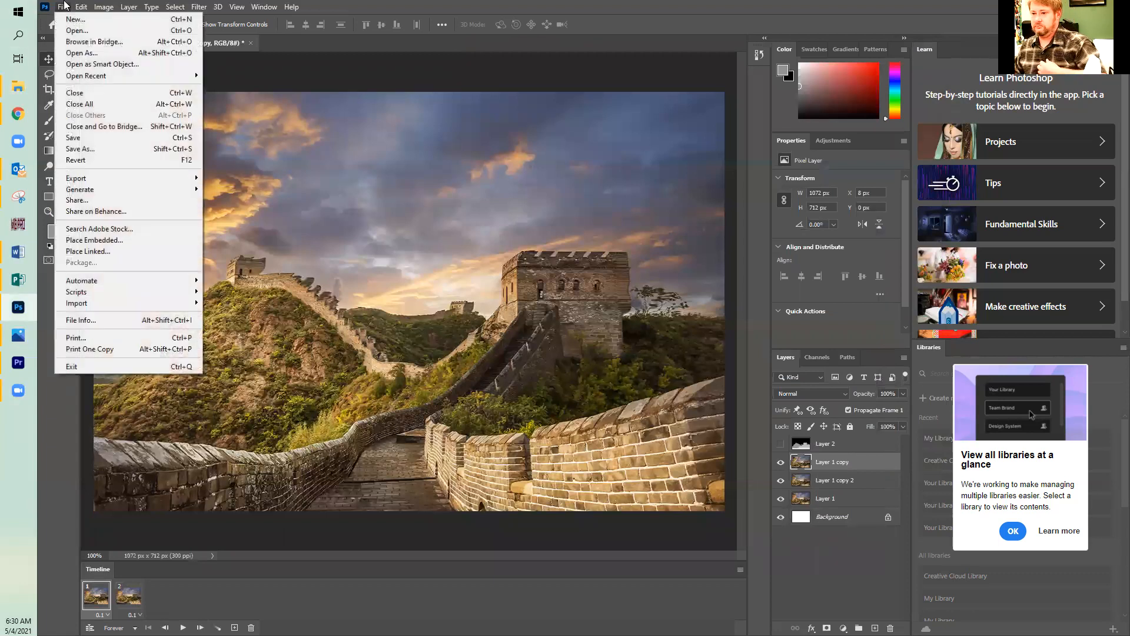
pyautogui.click(91, 154)
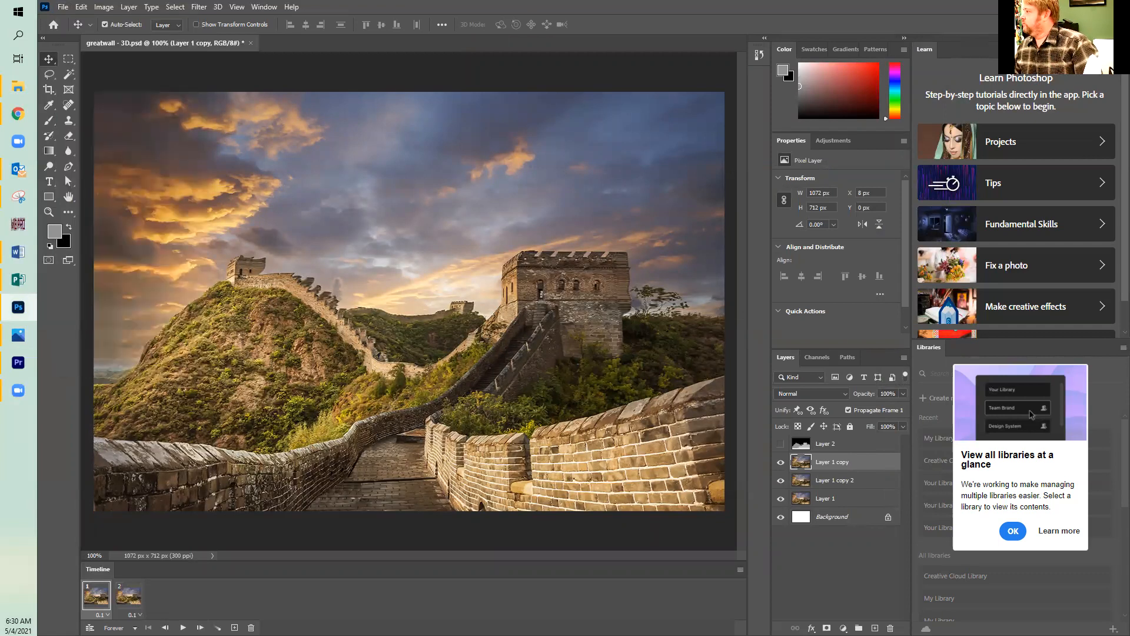